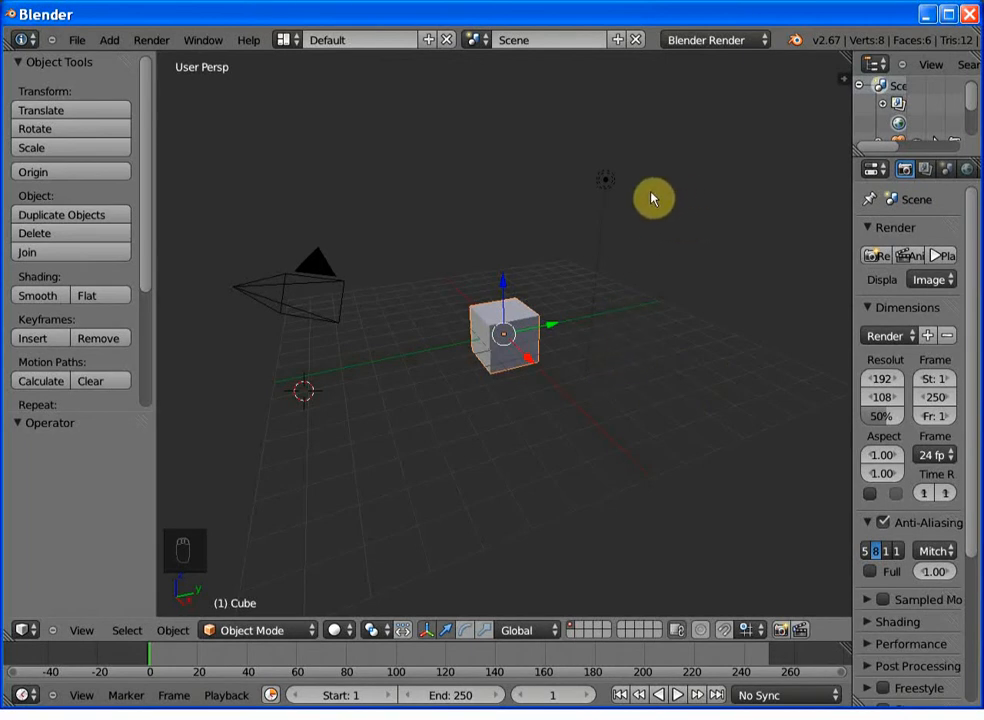
Step: Select Blender Render as the render engine and delete the default lamp
{"action": "left_click", "coordinate": [718, 40]}
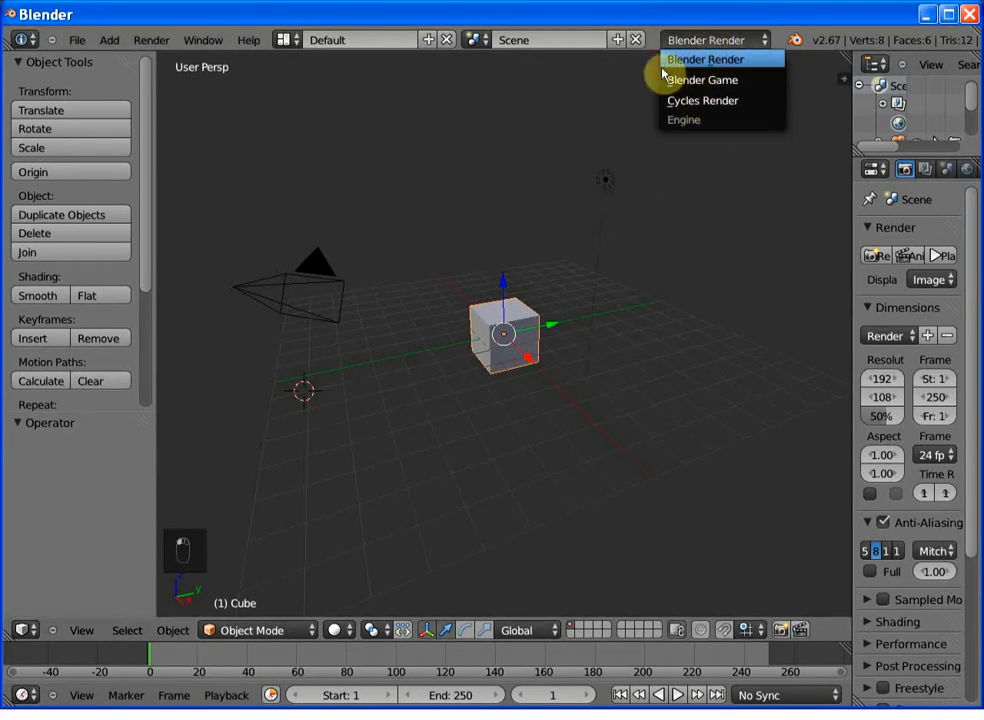
{"action": "left_click", "coordinate": [728, 62]}
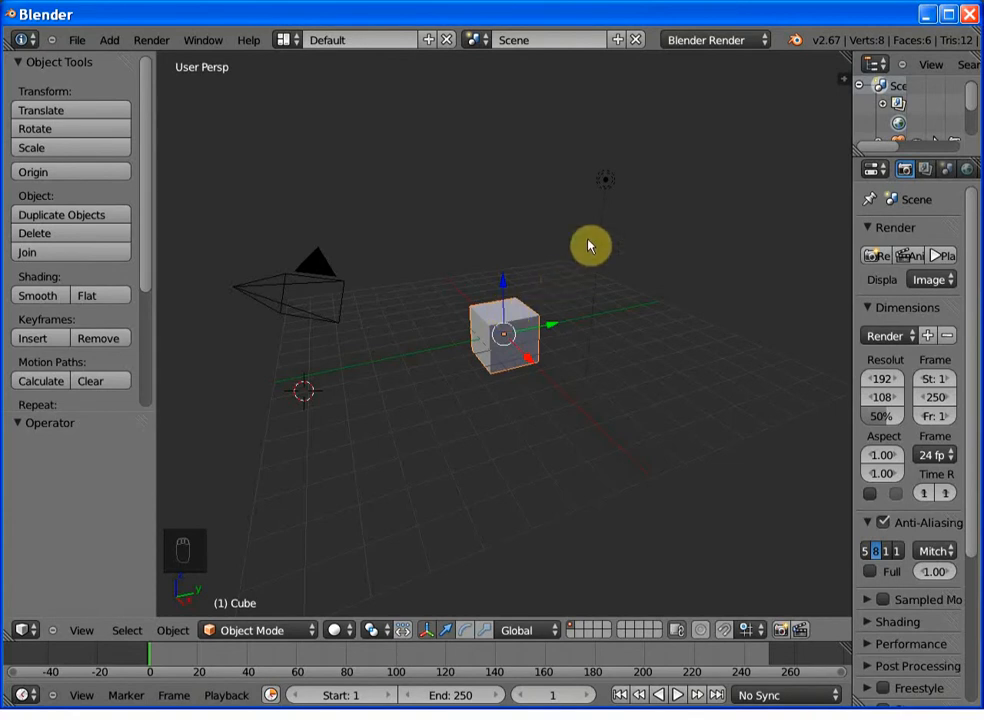
{"action": "right_click", "coordinate": [603, 197]}
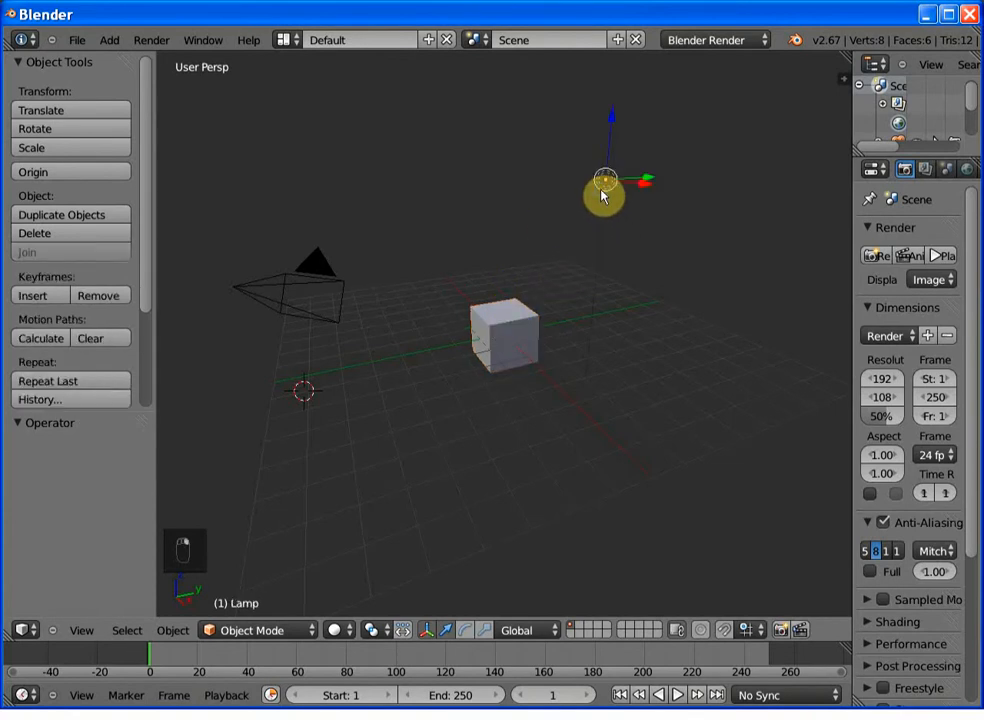
{"action": "key", "text": "Delete"}
{"action": "left_click", "coordinate": [604, 192]}
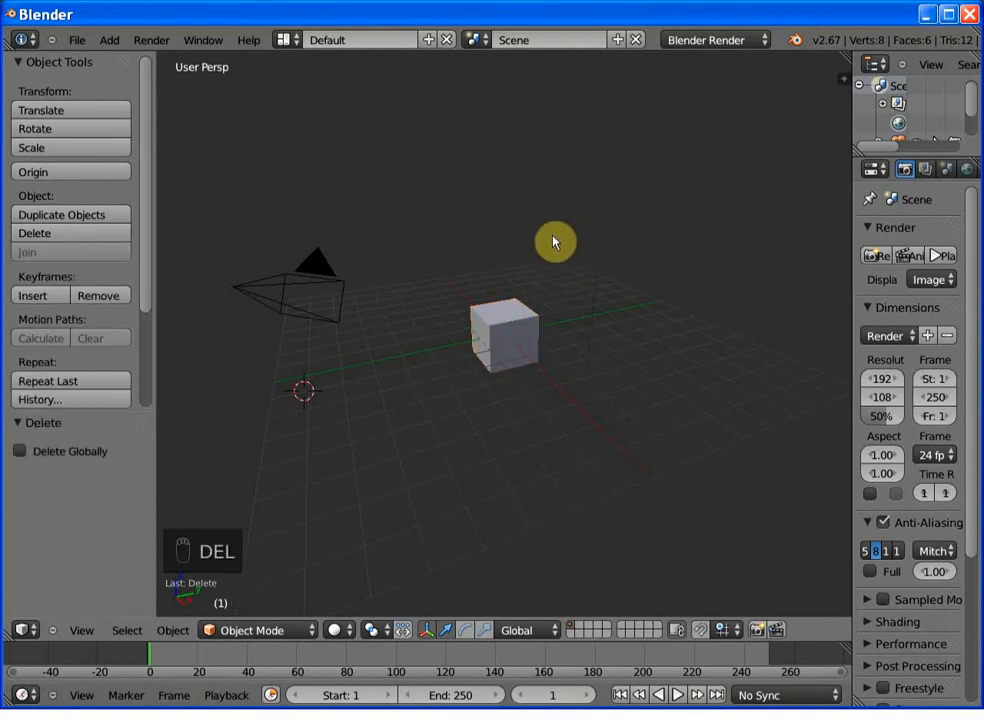
Step: Hide the tool shelf and delete the default cube
{"action": "key", "text": "t"}
{"action": "middle_click_drag", "start_coordinate": [468, 377], "coordinate": [501, 446]}
{"action": "right_click", "coordinate": [448, 342]}
{"action": "key", "text": "Delete"}
{"action": "left_click", "coordinate": [448, 343]}
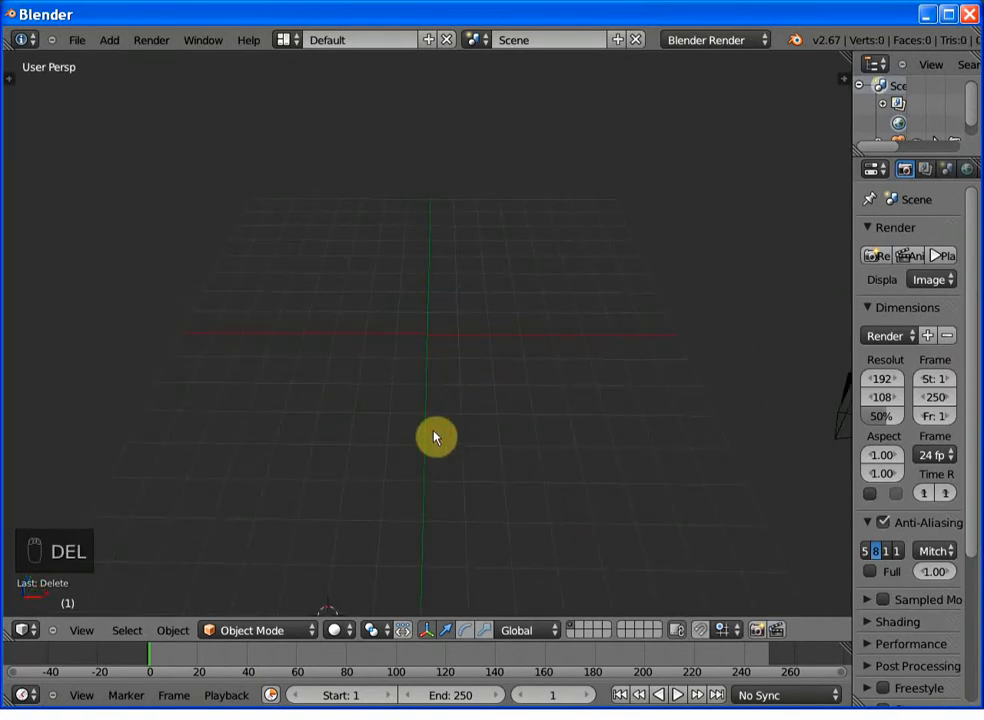
Step: Add a mesh plane in the orthographic top view and clear its location and rotation
{"action": "key", "text": "KP_5"}
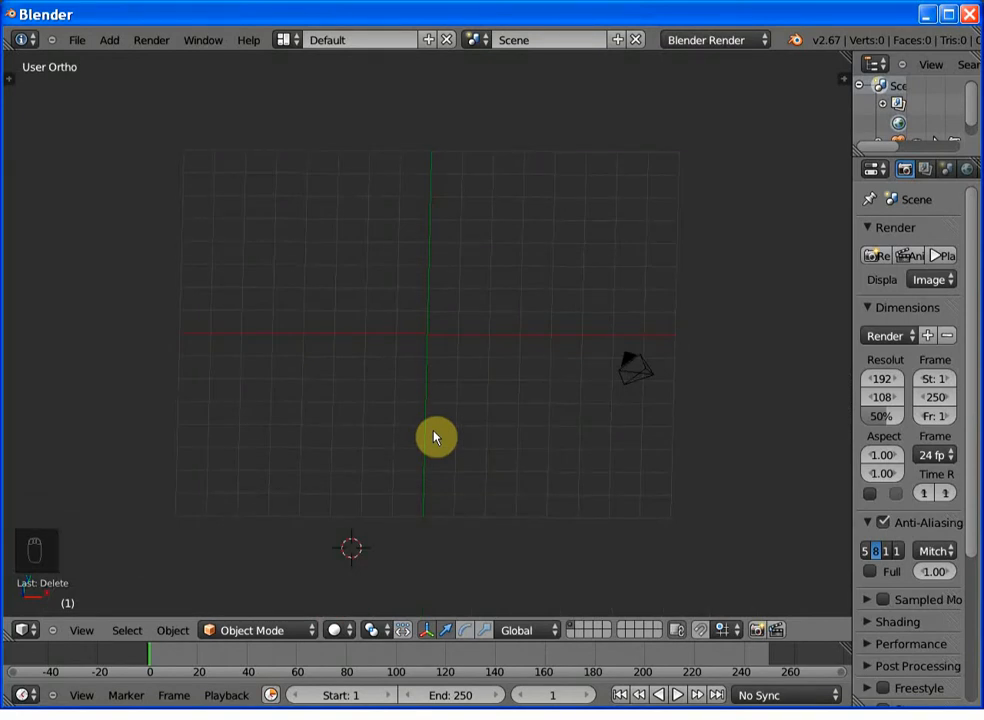
{"action": "key", "text": "KP_7"}
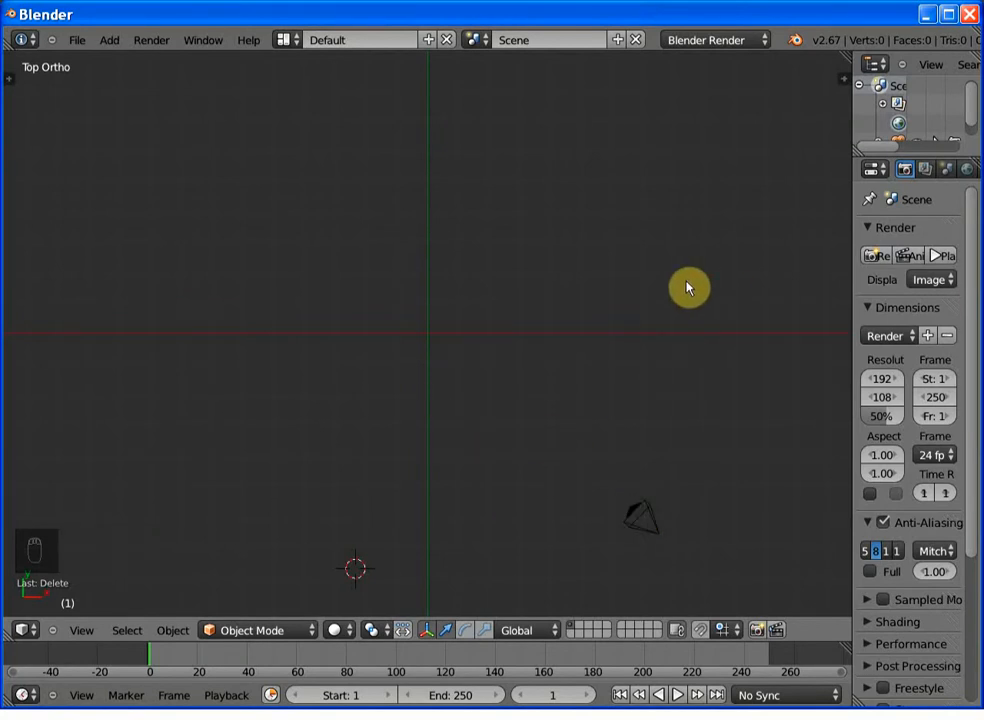
{"action": "key", "text": "shift+a"}
{"action": "mouse_move", "coordinate": [687, 284]}
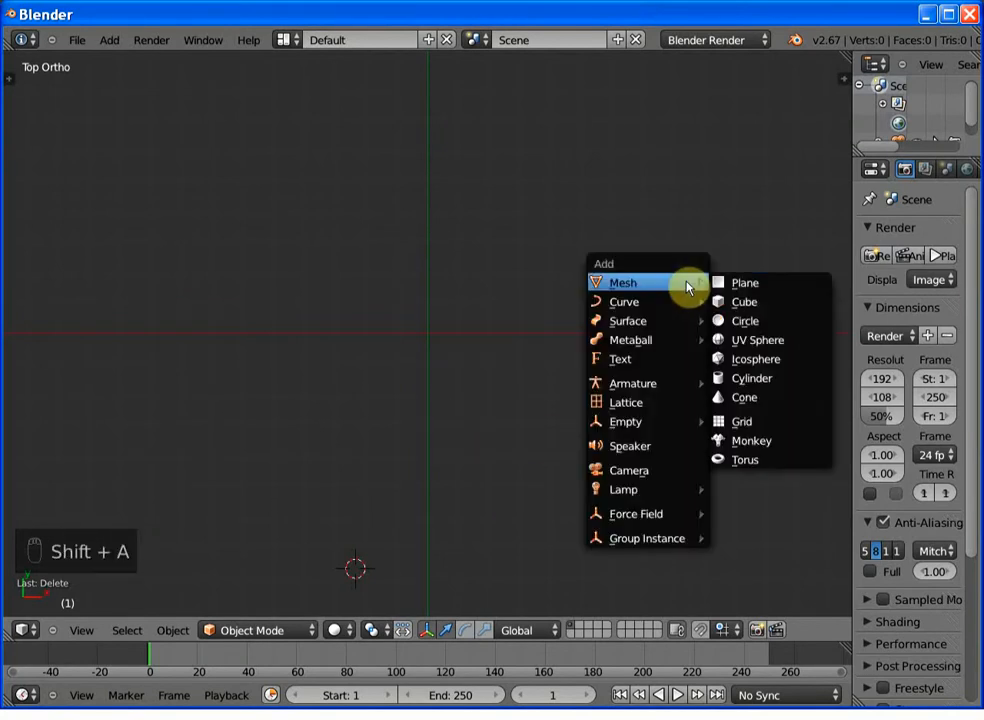
{"action": "left_click", "coordinate": [764, 289]}
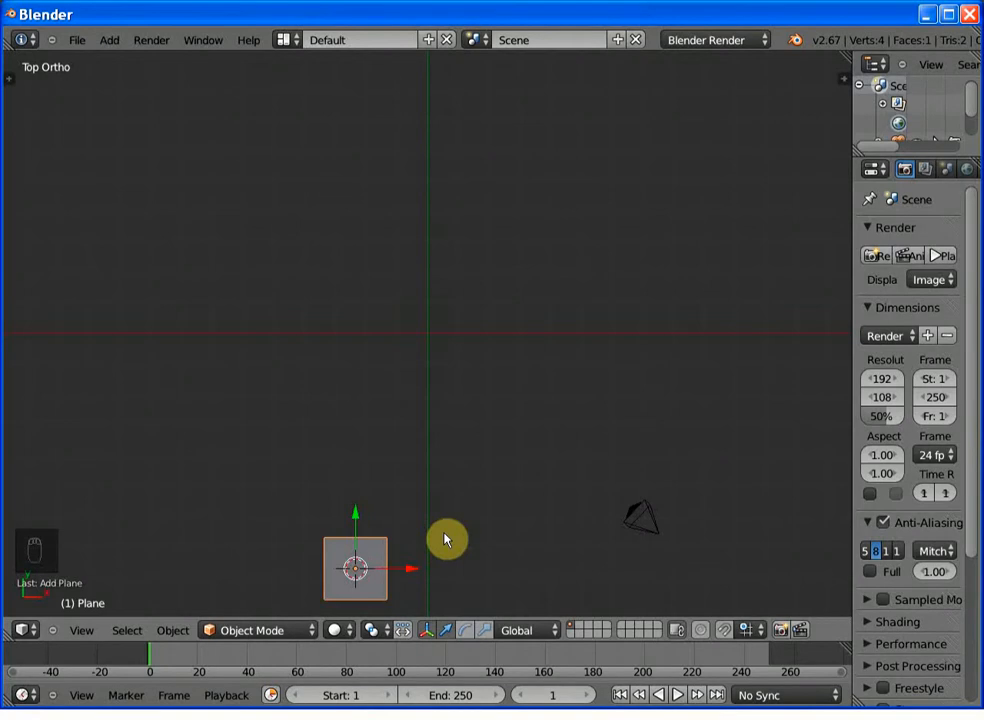
{"action": "key", "text": "alt+g"}
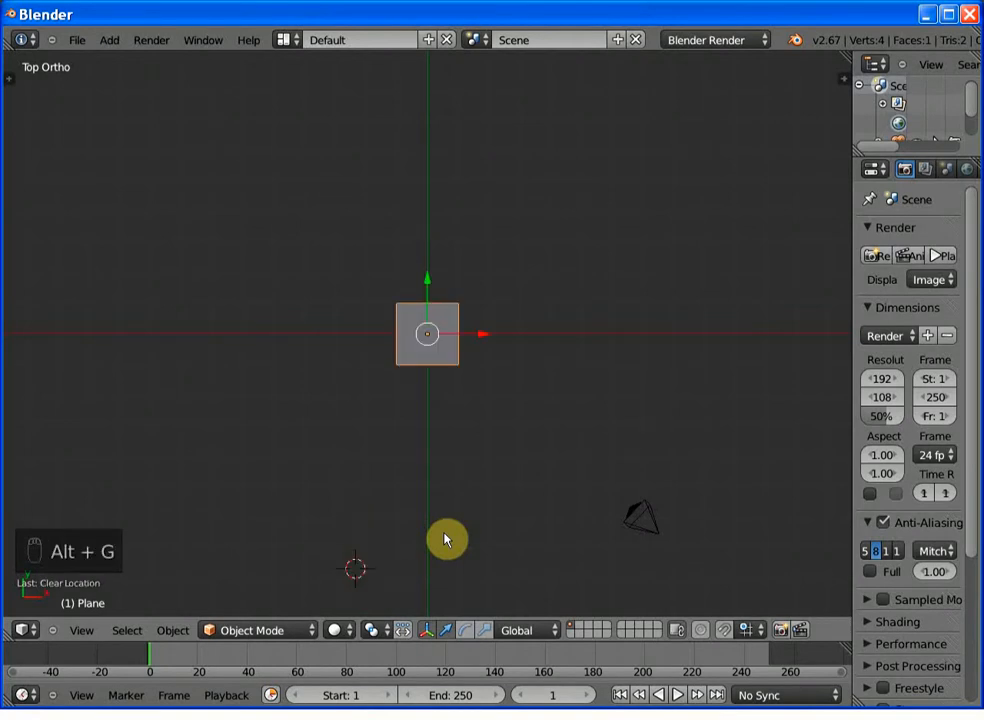
{"action": "key", "text": "alt+r"}
Step: Clear the camera's location and rotation, and raise it along the Z axis above the plane
{"action": "middle_click_drag", "start_coordinate": [427, 383], "coordinate": [641, 403]}
{"action": "right_click", "coordinate": [640, 402]}
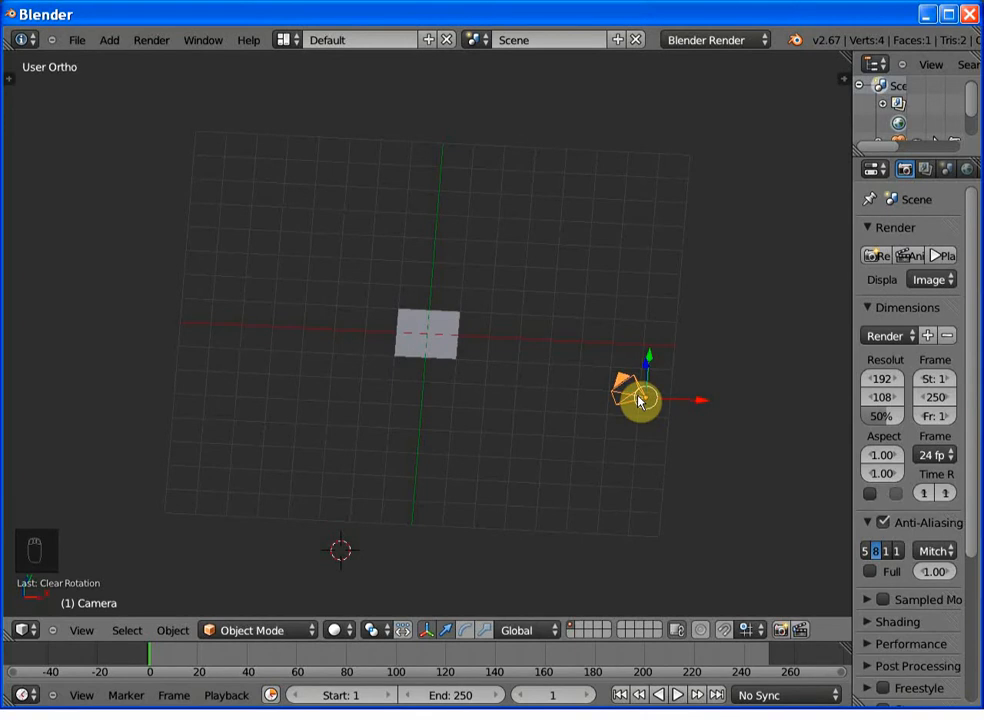
{"action": "key", "text": "alt+g"}
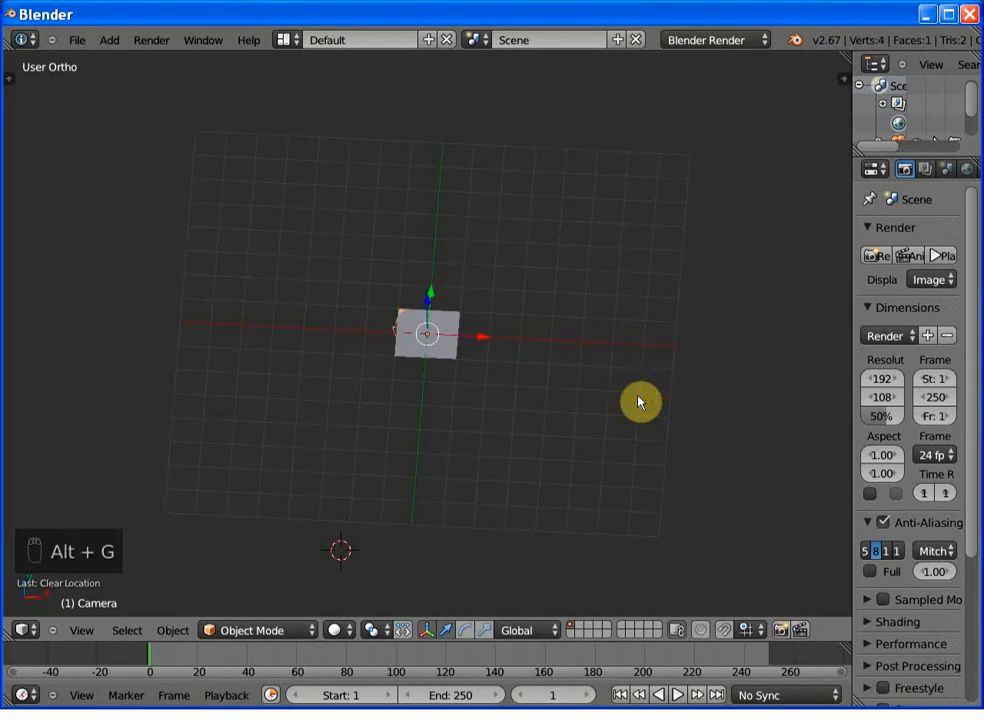
{"action": "key", "text": "alt+r"}
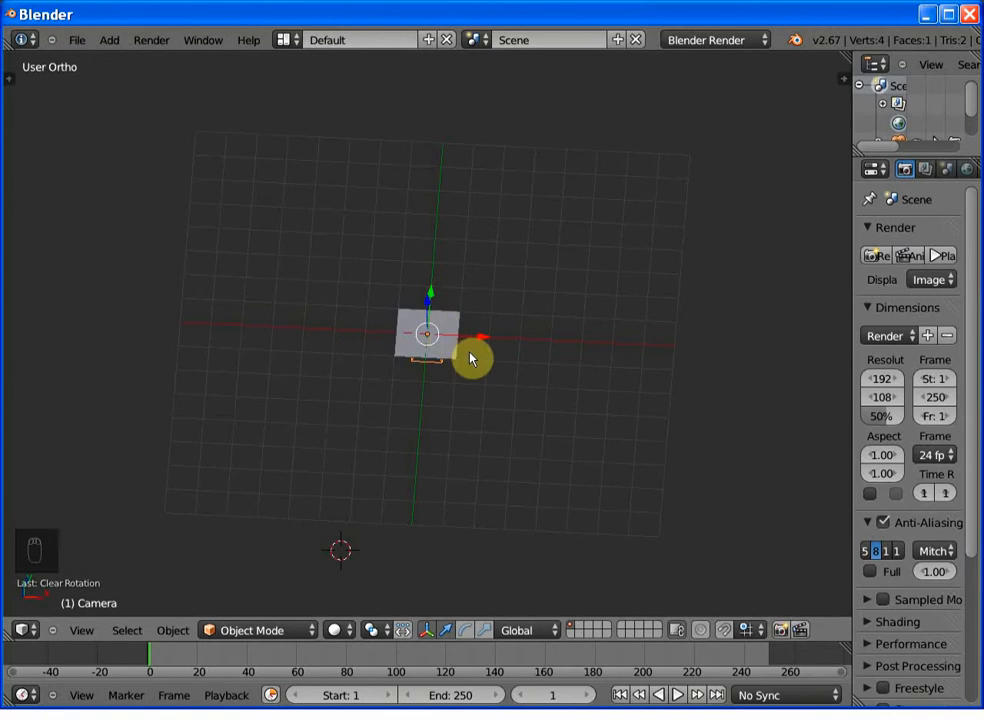
{"action": "key", "text": "g"}
{"action": "key", "text": "z"}
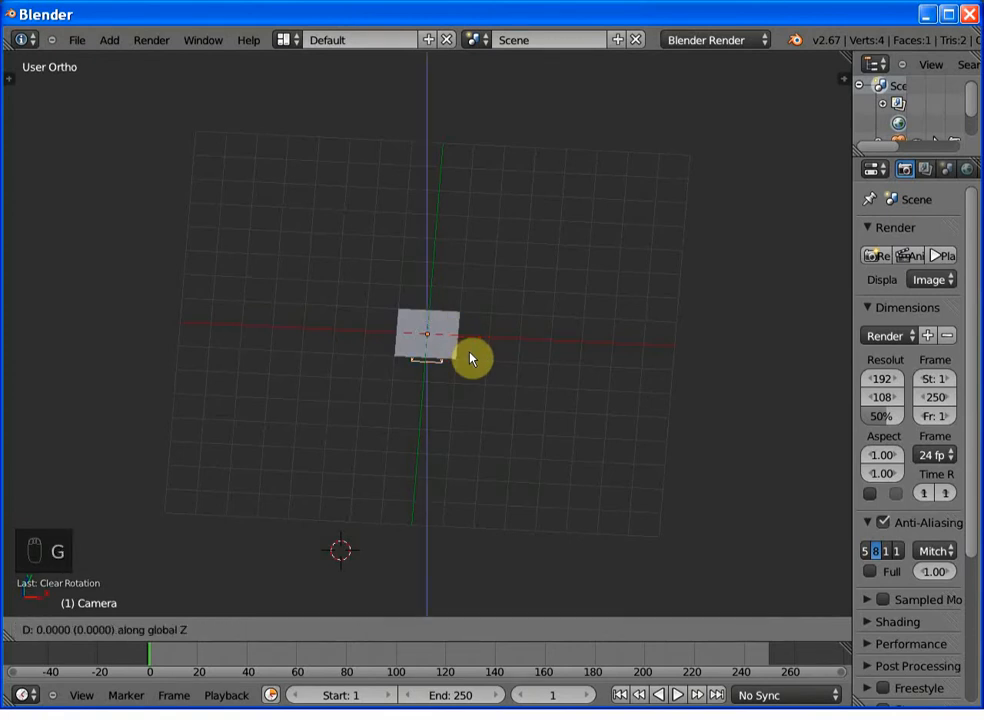
{"action": "left_click", "coordinate": [458, 104]}
Step: Widen the properties area and add an Array modifier to the plane
{"action": "middle_click_drag", "start_coordinate": [479, 217], "coordinate": [441, 351]}
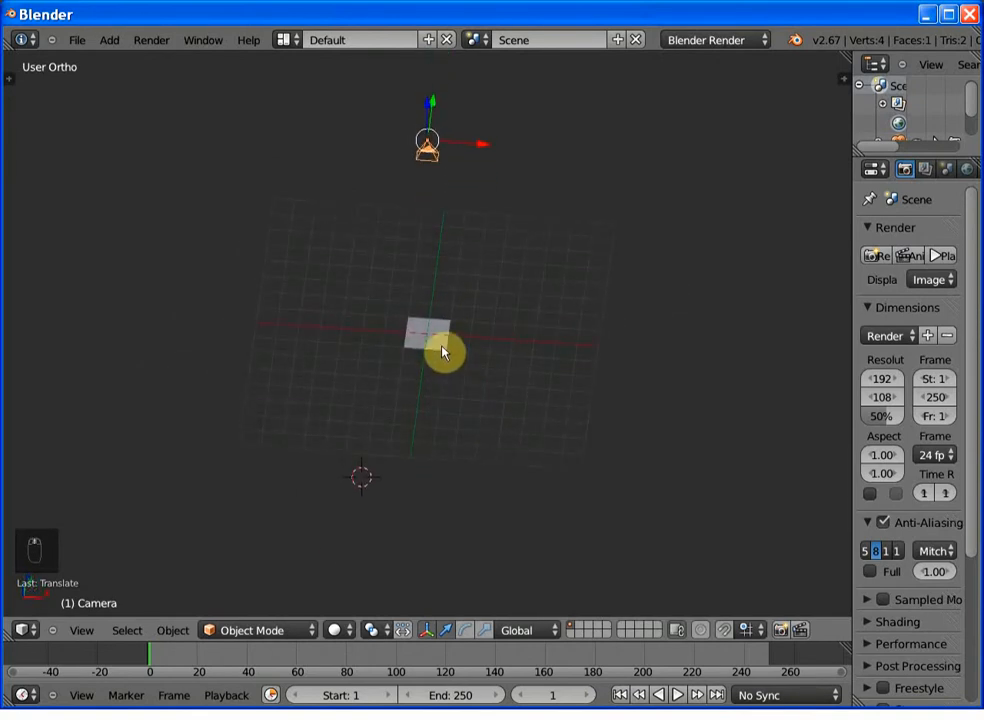
{"action": "right_click", "coordinate": [438, 344]}
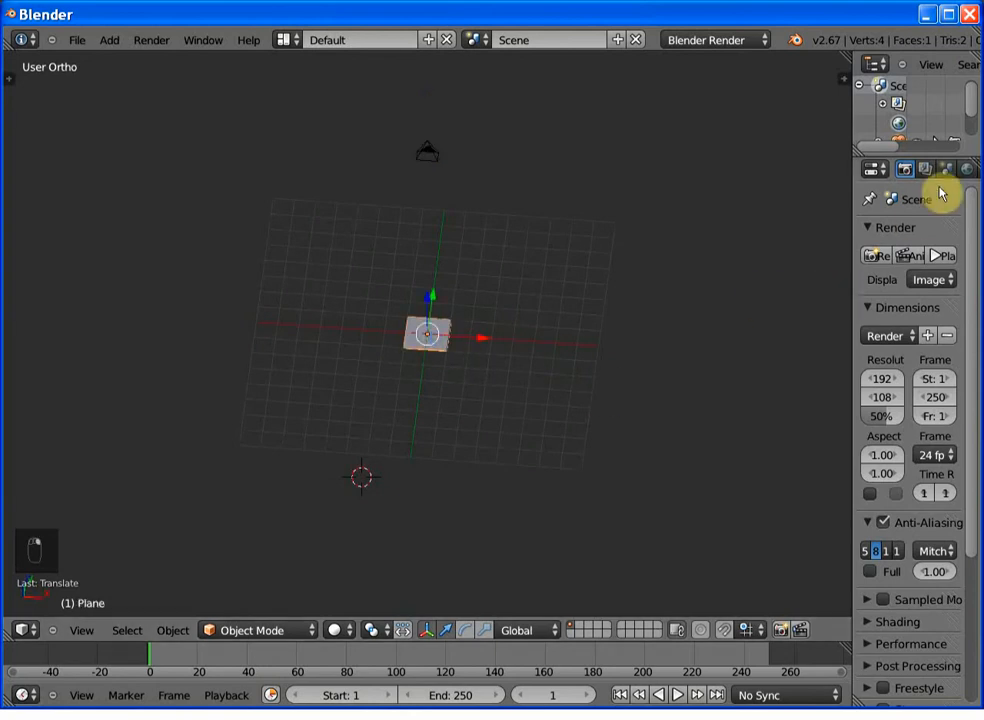
{"action": "middle_click_drag", "start_coordinate": [931, 172], "coordinate": [916, 181]}
{"action": "left_click_drag", "start_coordinate": [852, 200], "coordinate": [760, 215]}
{"action": "left_click", "coordinate": [934, 170]}
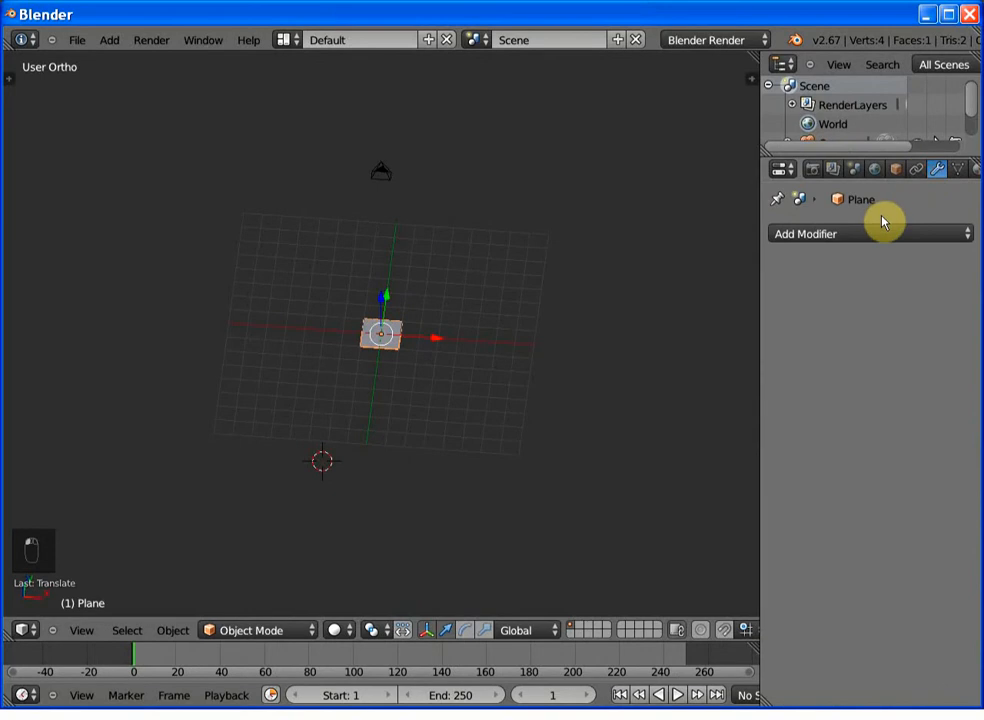
{"action": "left_click", "coordinate": [855, 236]}
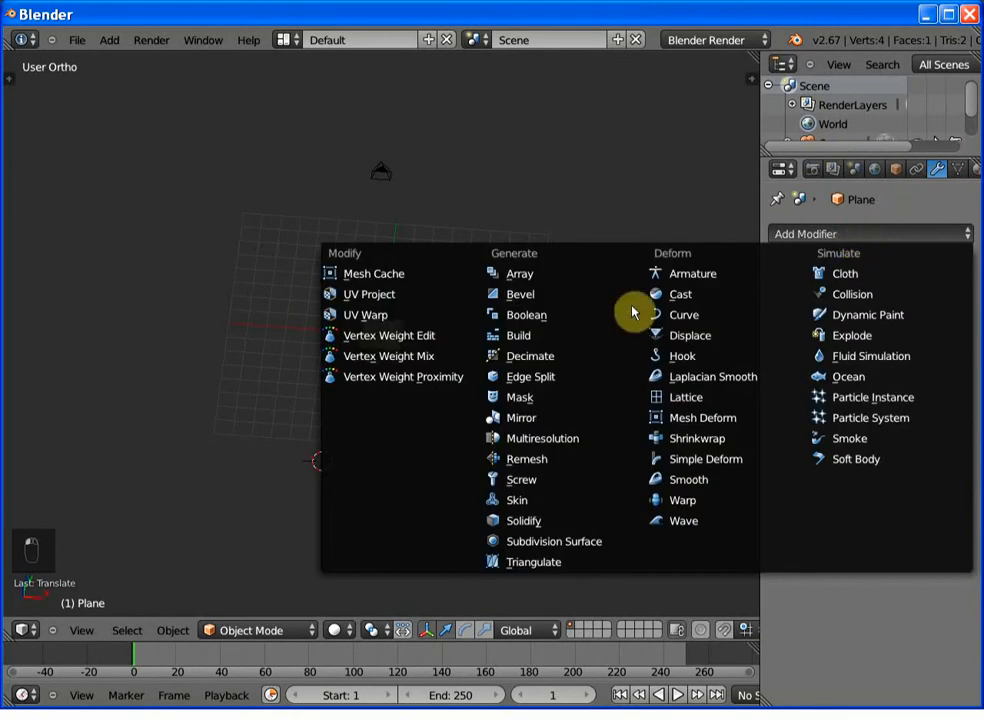
{"action": "left_click", "coordinate": [561, 278]}
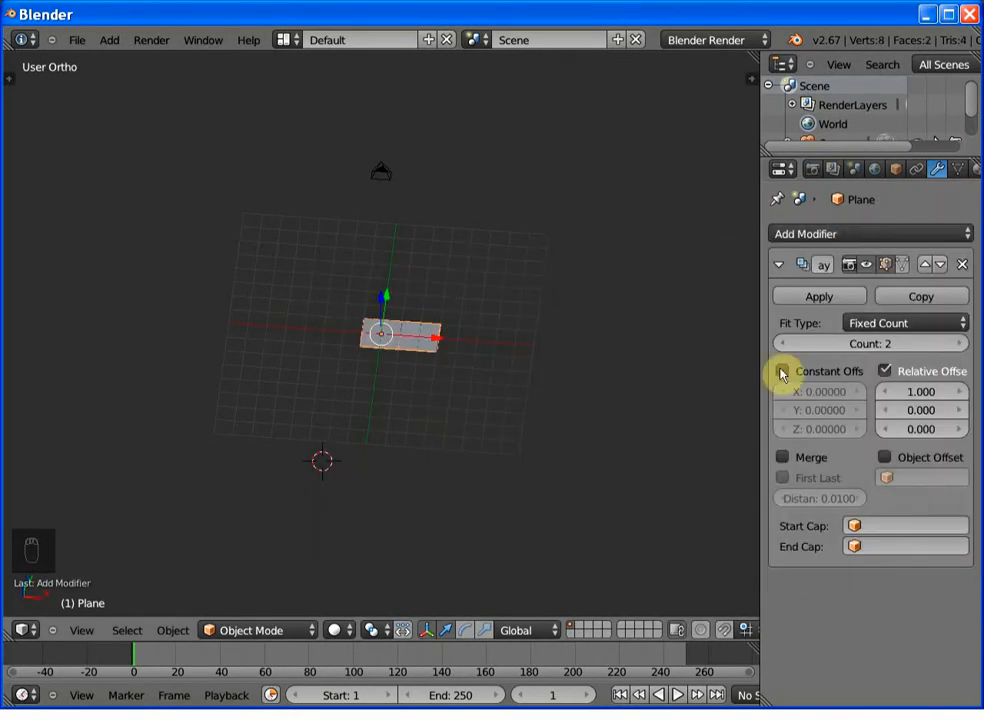
Step: Set the array's relative X offset to 2 and its count to 20
{"action": "left_click", "coordinate": [907, 391]}
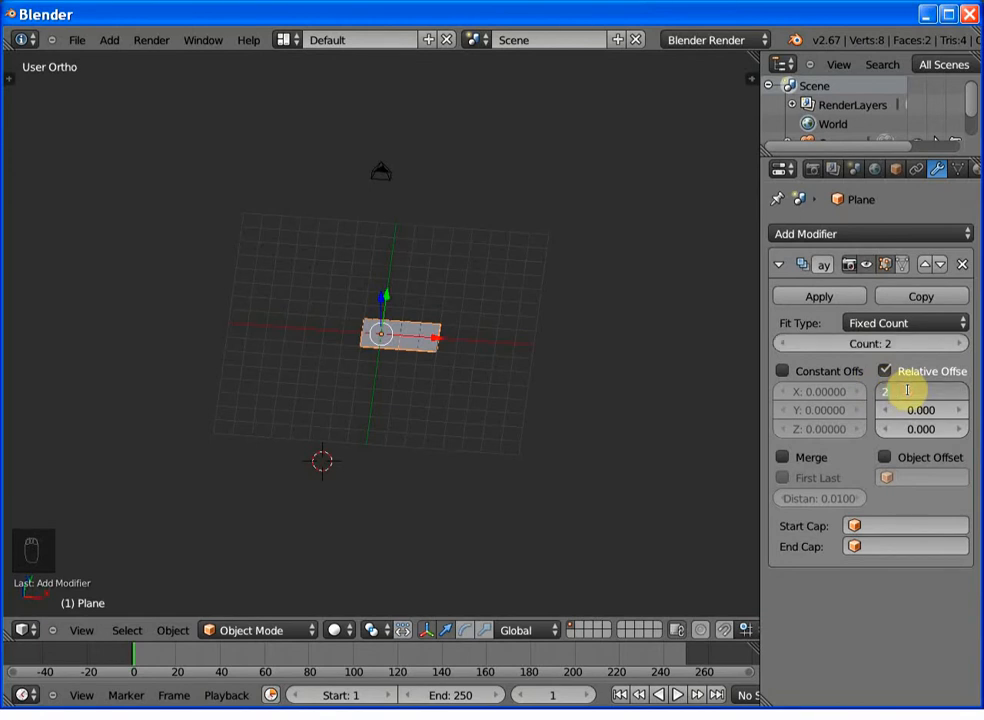
{"action": "key", "text": "Return"}
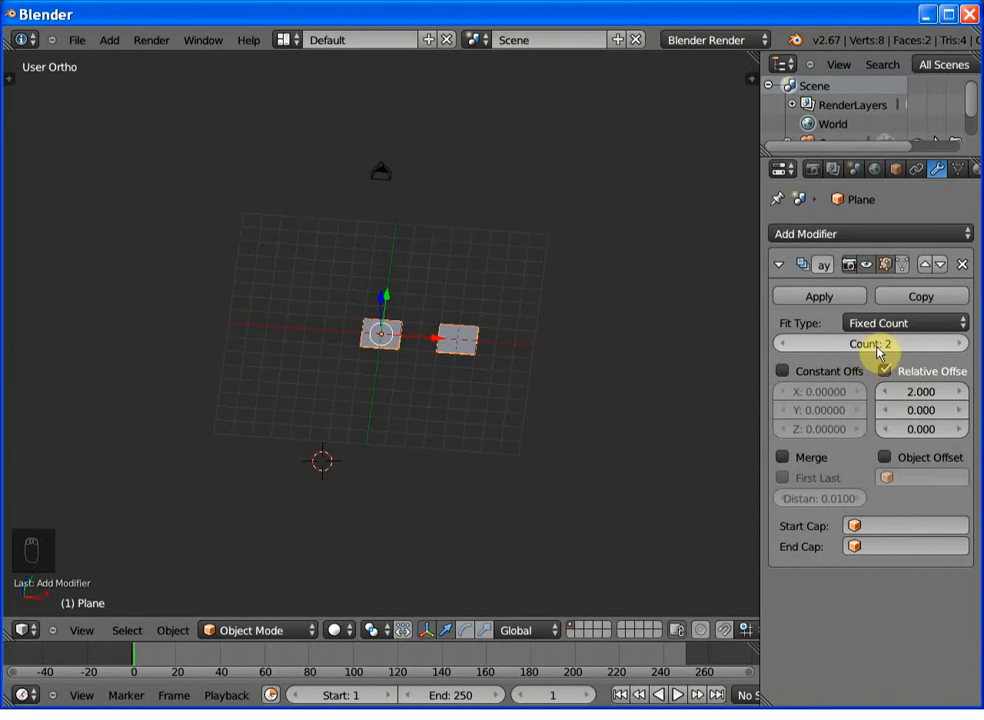
{"action": "left_click", "coordinate": [876, 347]}
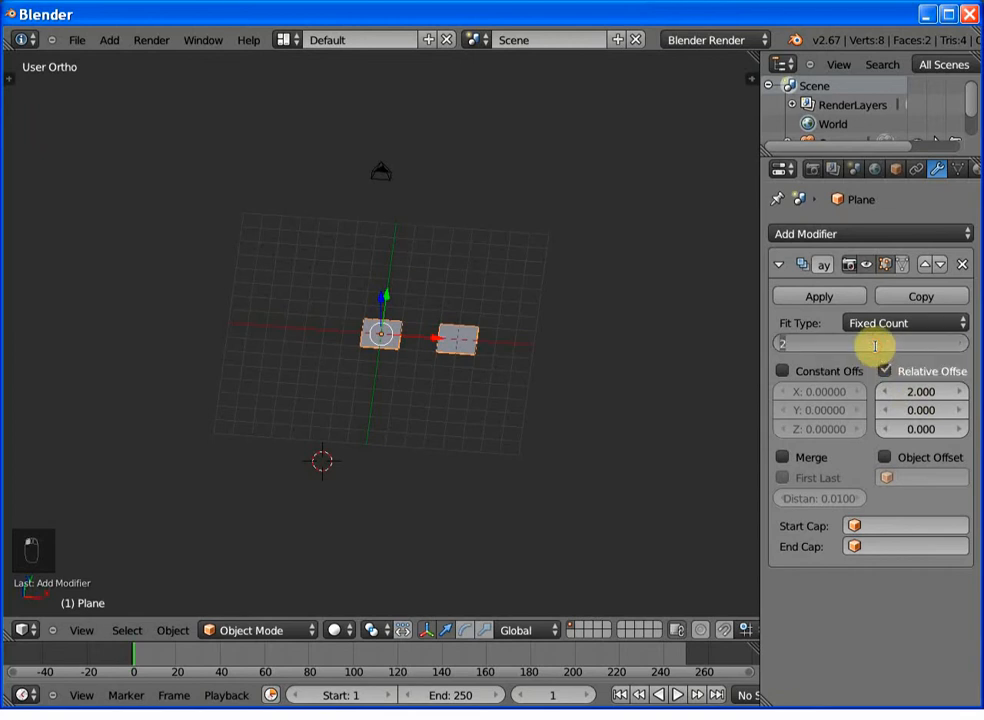
{"action": "type", "text": "20"}
{"action": "key", "text": "Return"}
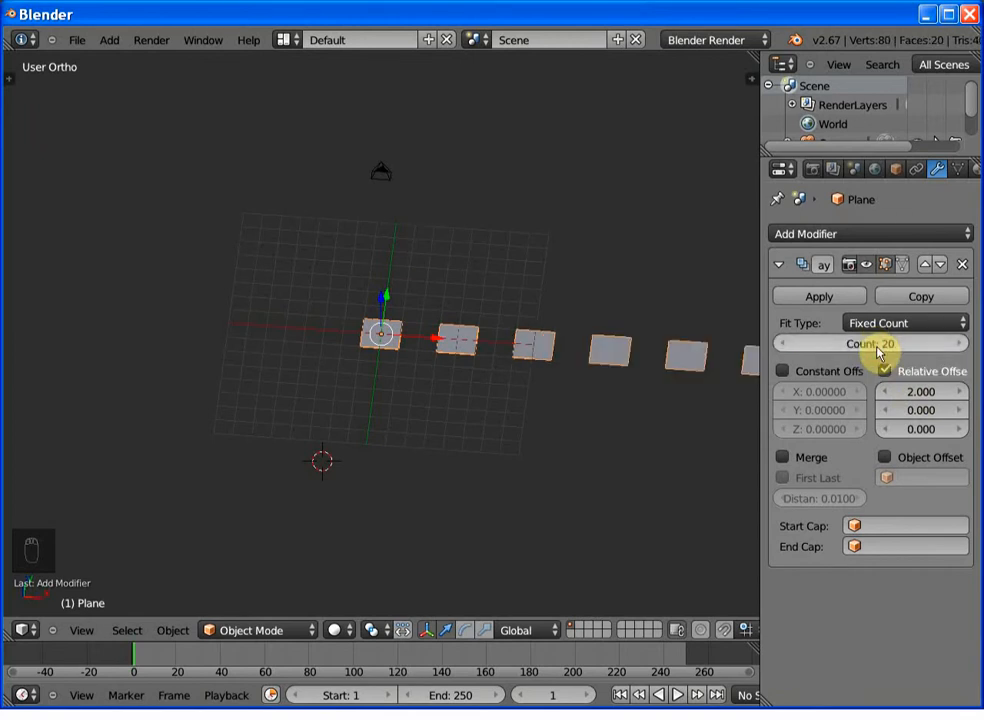
Step: Redirect the array along Y by setting the relative offset to 0 in X and 2 in Y
{"action": "scroll", "coordinate": [507, 376], "scroll_direction": "down", "scroll_amount": 2}
{"action": "scroll", "coordinate": [620, 378], "scroll_direction": "down", "scroll_amount": 3}
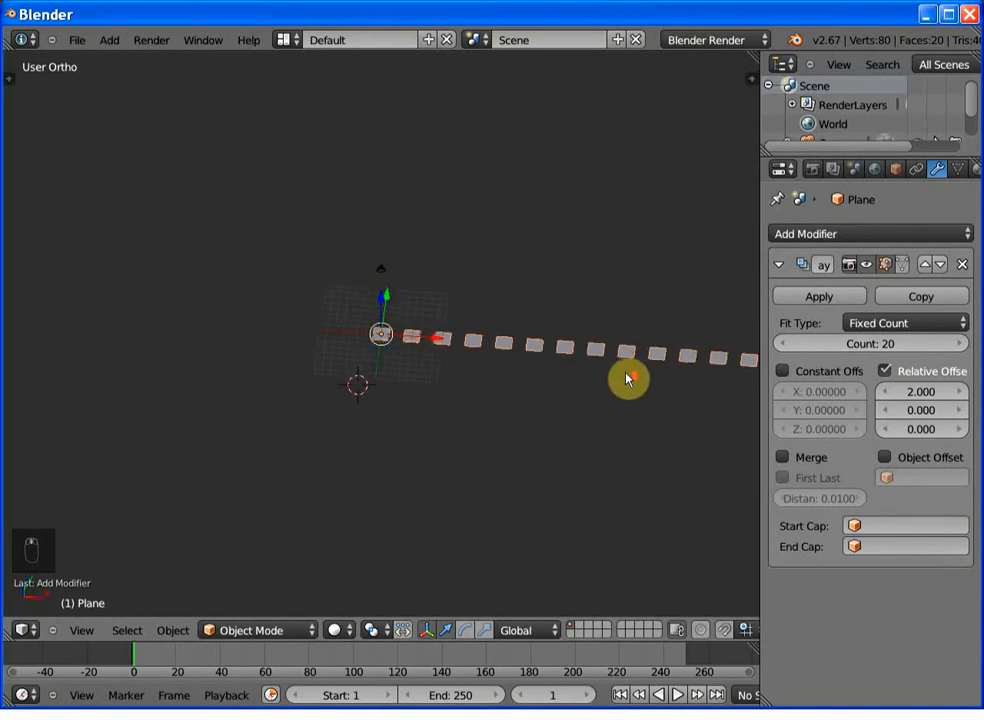
{"action": "left_click", "coordinate": [921, 395]}
{"action": "type", "text": "0"}
{"action": "key", "text": "Return"}
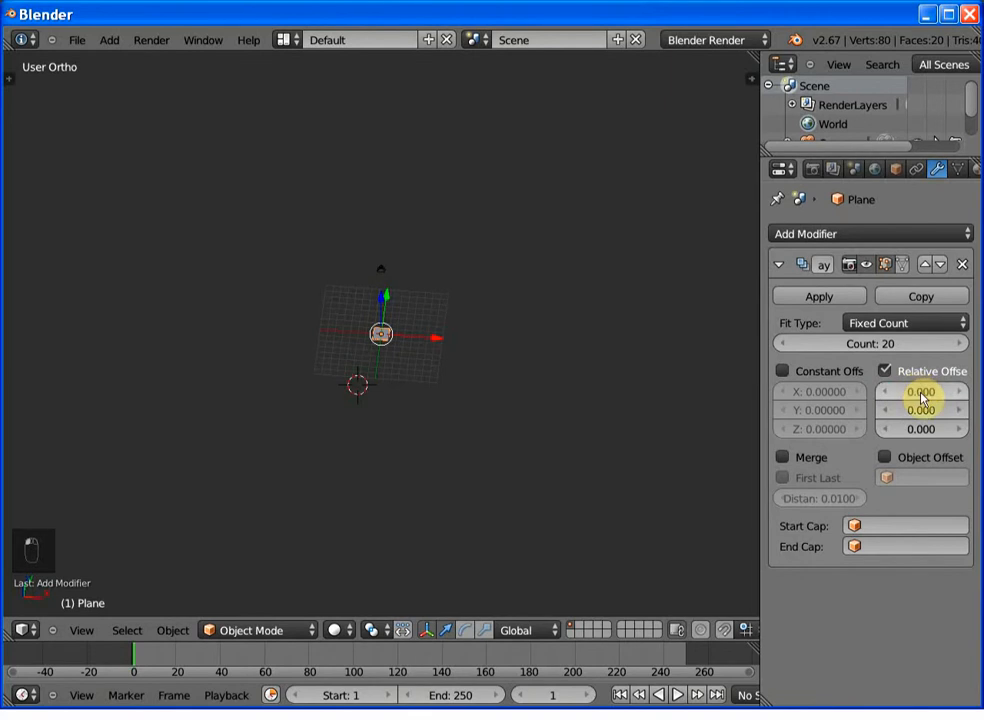
{"action": "left_click", "coordinate": [921, 410]}
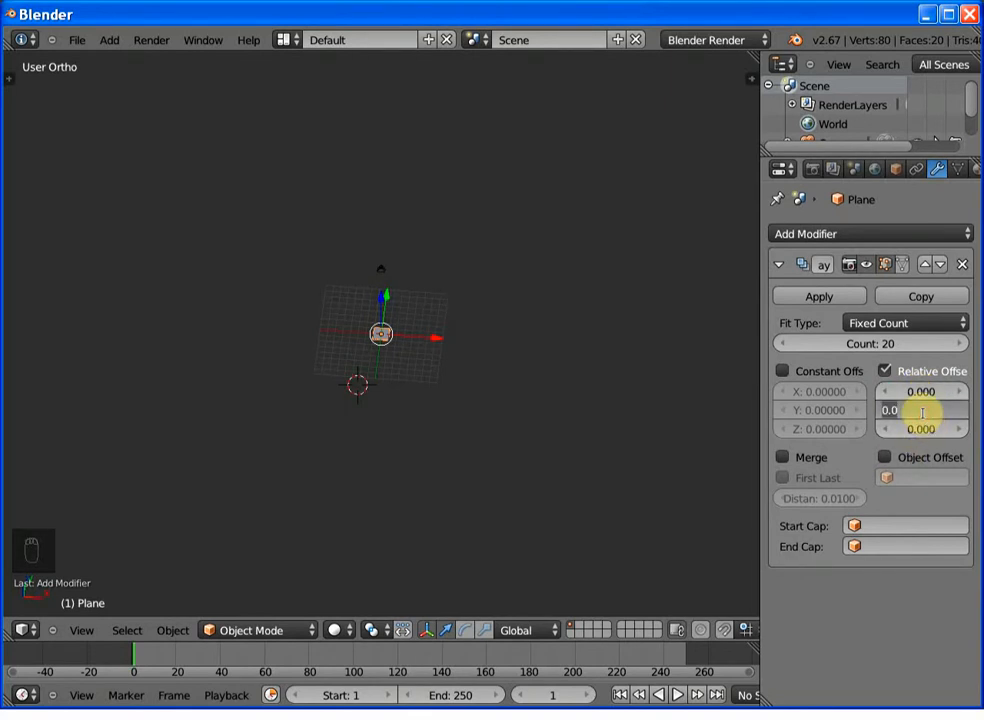
{"action": "type", "text": "2"}
{"action": "key", "text": "Return"}
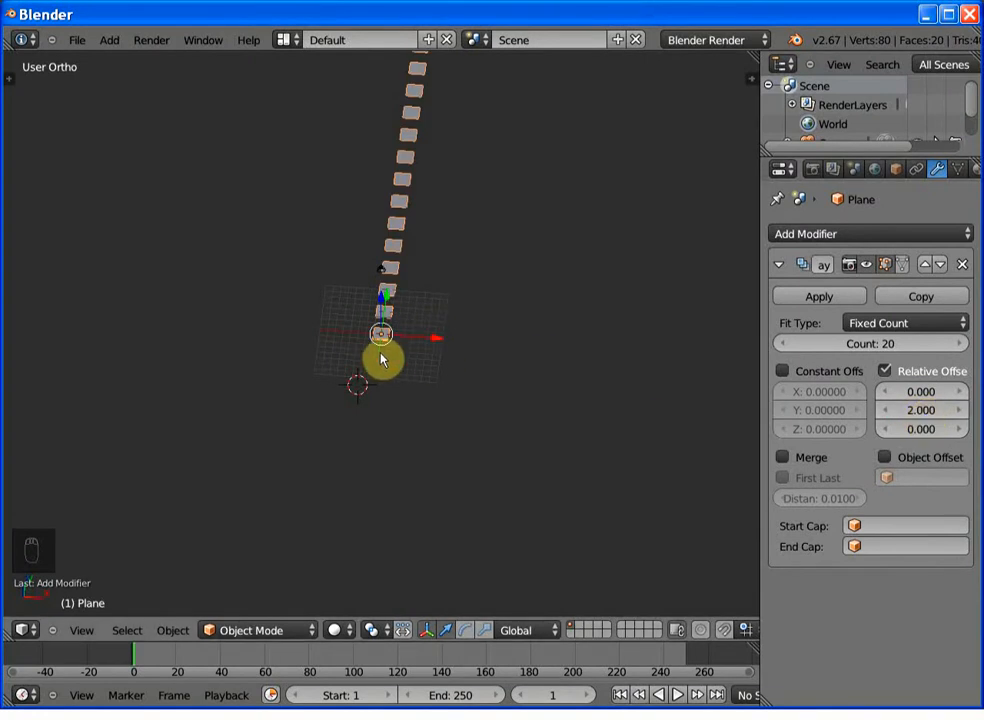
Step: Scale the arrayed plane along the X axis in two passes to form long, wide horizontal stripes
{"action": "key", "text": "s"}
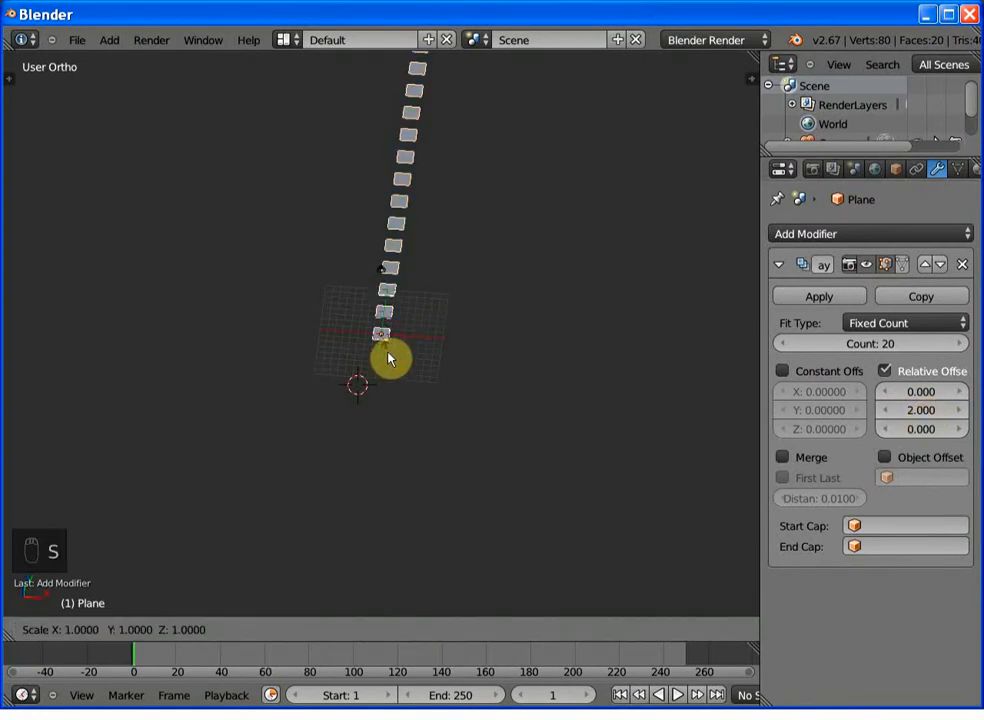
{"action": "key", "text": "x"}
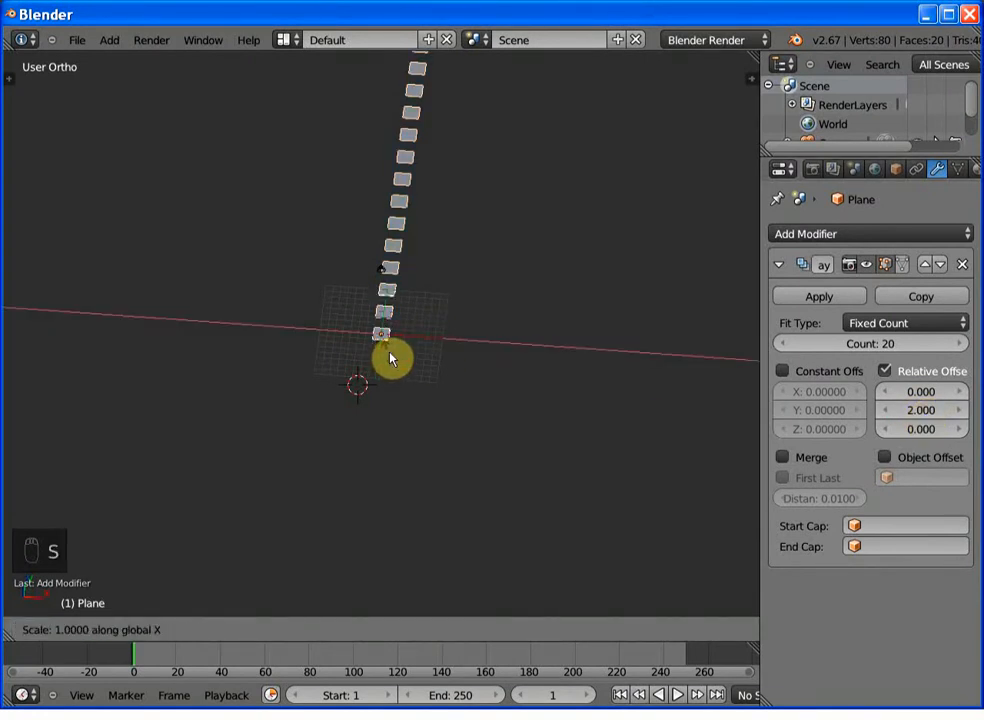
{"action": "left_click", "coordinate": [743, 362]}
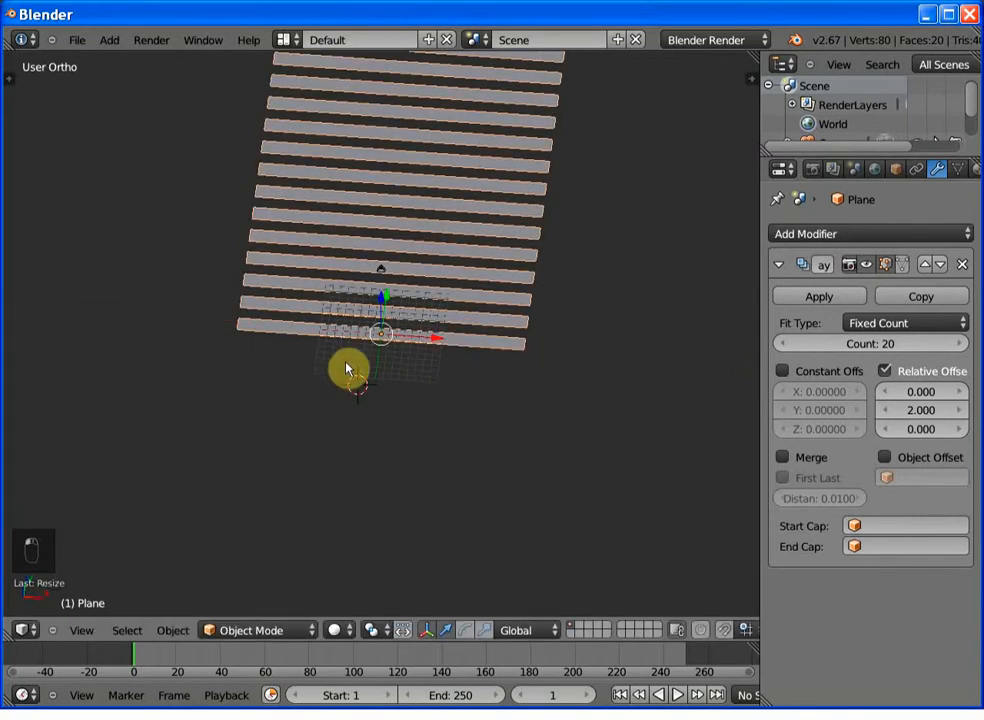
{"action": "key", "text": "s"}
{"action": "key", "text": "x"}
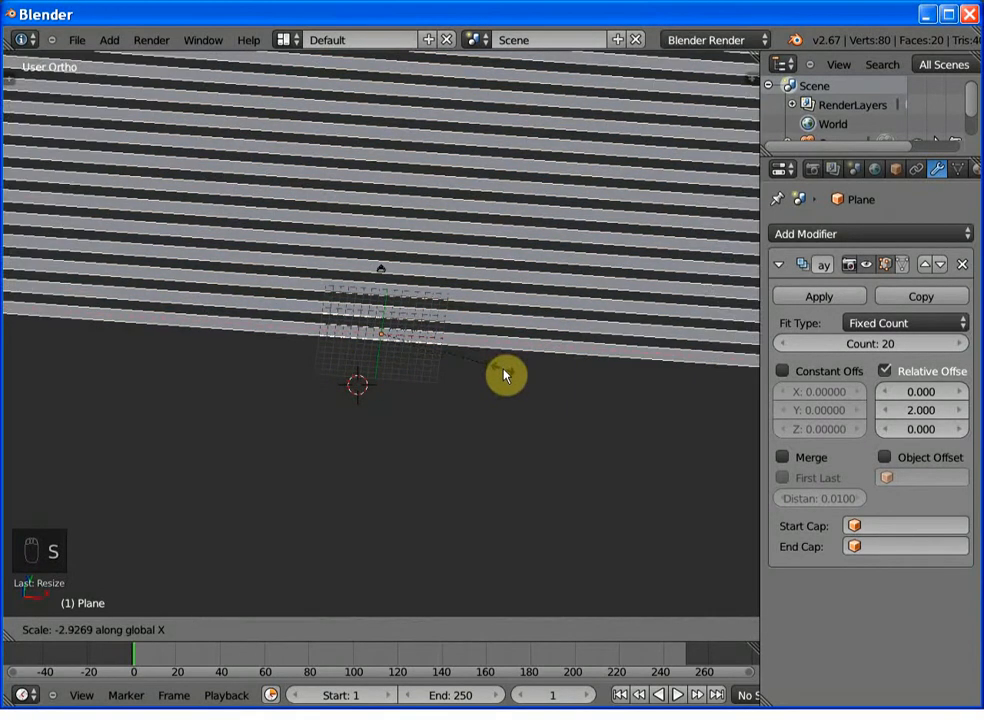
{"action": "left_click", "coordinate": [452, 369]}
Step: Move the striped plane down along the Y axis in top view so the stripes are centred on the world origin
{"action": "scroll", "coordinate": [452, 370], "scroll_direction": "down", "scroll_amount": 2}
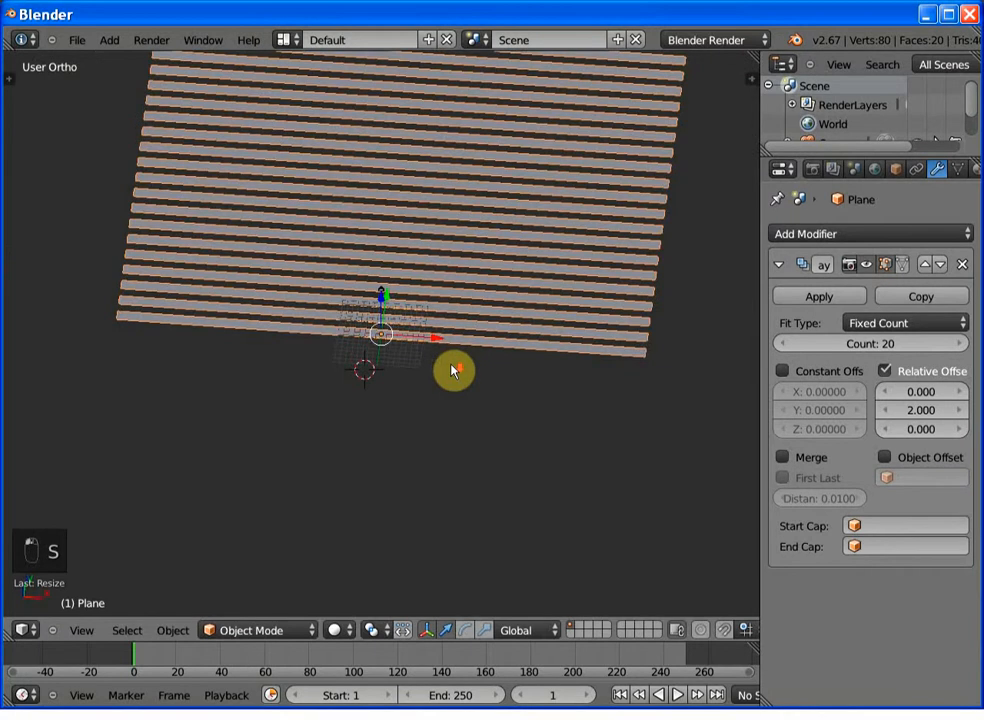
{"action": "key", "text": "KP_7"}
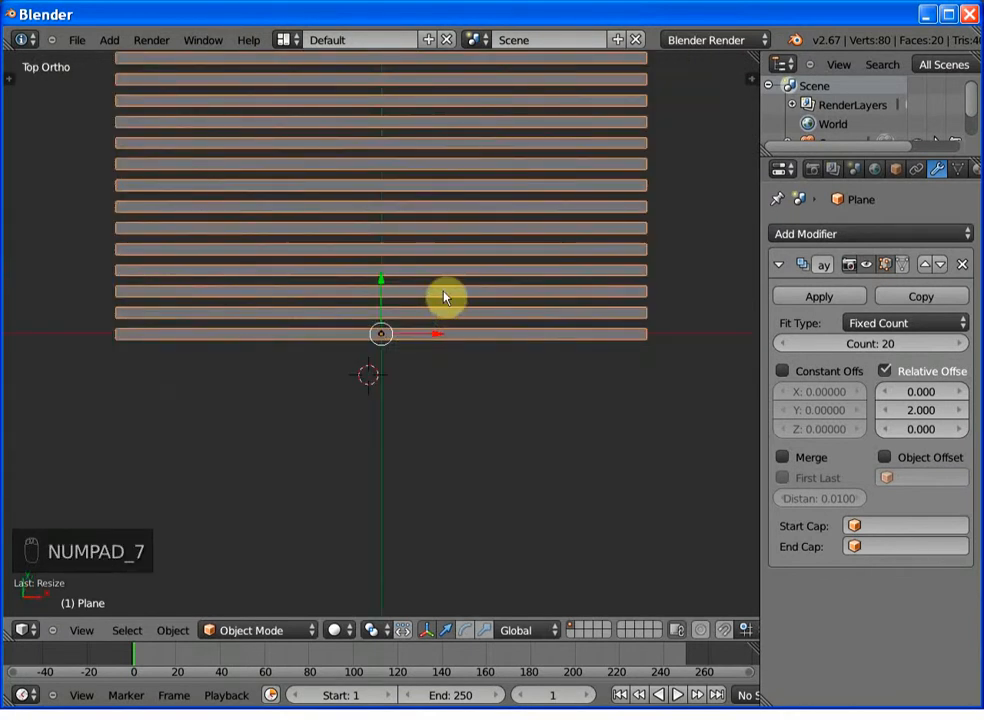
{"action": "scroll", "coordinate": [450, 438], "scroll_direction": "up", "scroll_amount": 1, "text": "shift"}
{"action": "scroll", "coordinate": [450, 440], "scroll_direction": "up", "scroll_amount": 10, "text": "shift"}
{"action": "scroll", "coordinate": [448, 470], "scroll_direction": "down", "scroll_amount": 1, "text": "shift"}
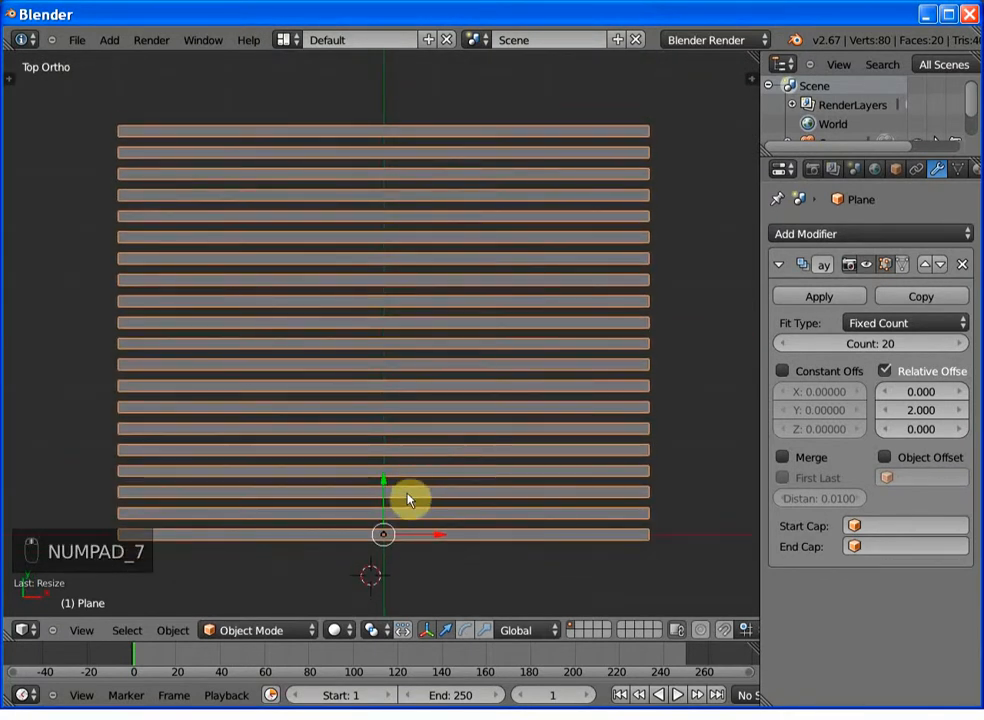
{"action": "scroll", "coordinate": [401, 482], "scroll_direction": "down", "scroll_amount": 4}
{"action": "left_click_drag", "start_coordinate": [384, 391], "coordinate": [381, 478]}
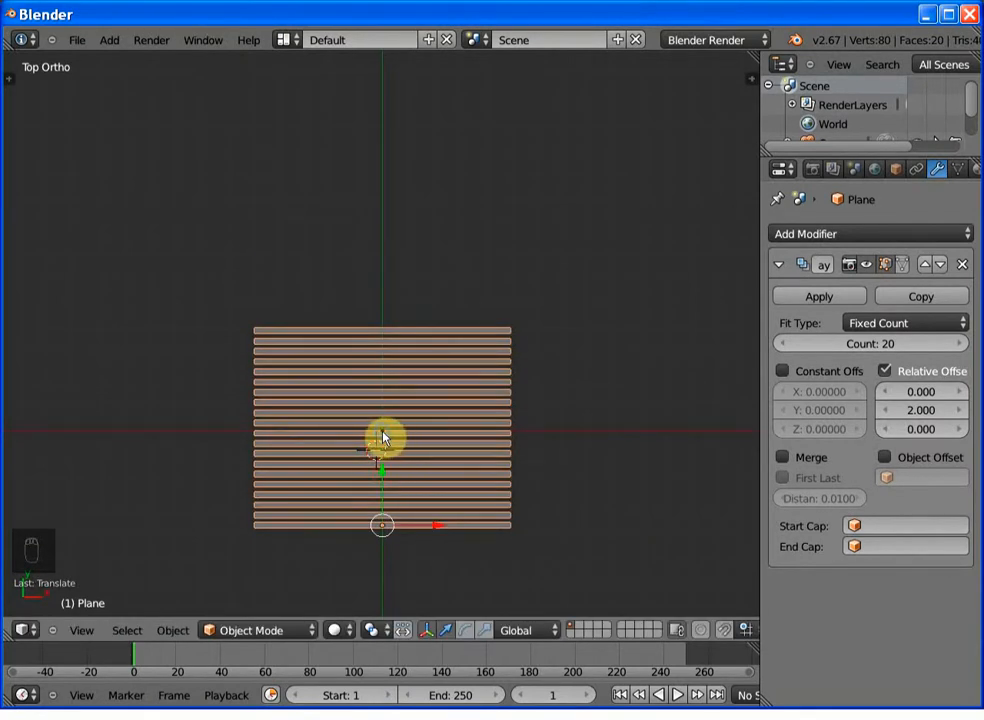
Step: Select the camera and fly it straight up above the stripes in camera view to a height of about 104 units
{"action": "right_click", "coordinate": [383, 437]}
{"action": "scroll", "coordinate": [383, 437], "scroll_direction": "up", "scroll_amount": 2}
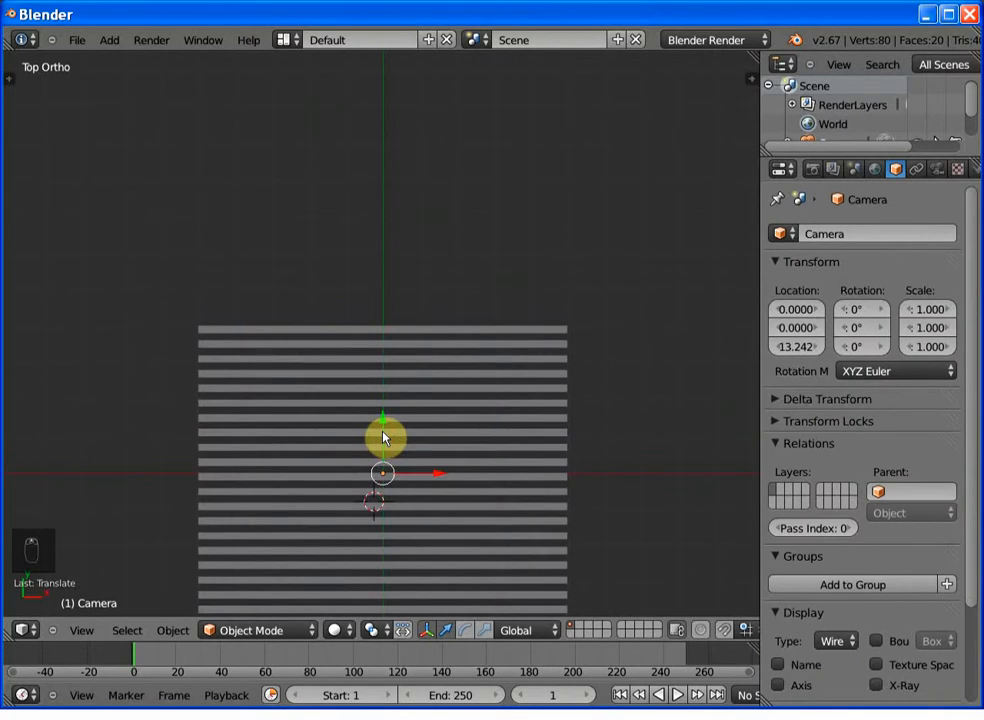
{"action": "key", "text": "KP_0"}
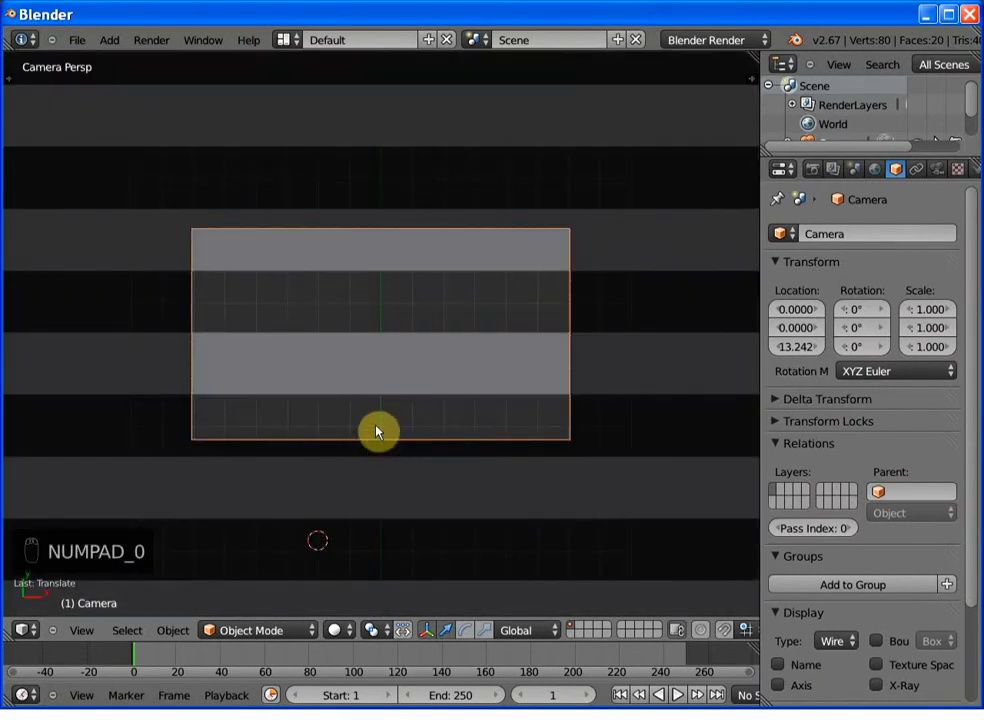
{"action": "scroll", "coordinate": [378, 402], "scroll_direction": "down", "scroll_amount": 5}
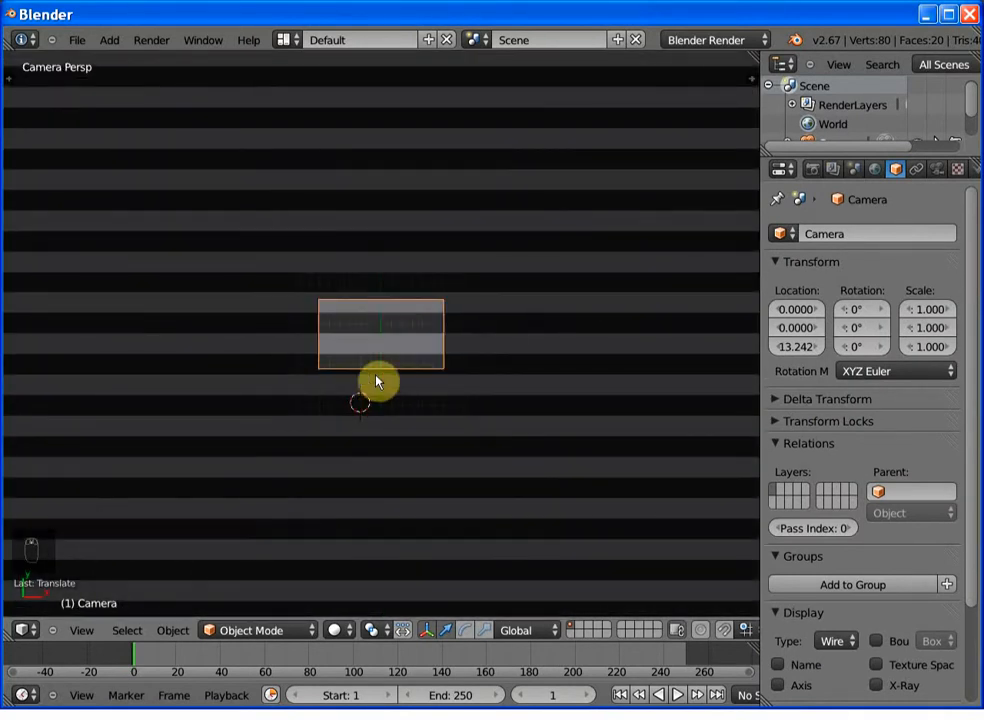
{"action": "key", "text": "shift+f"}
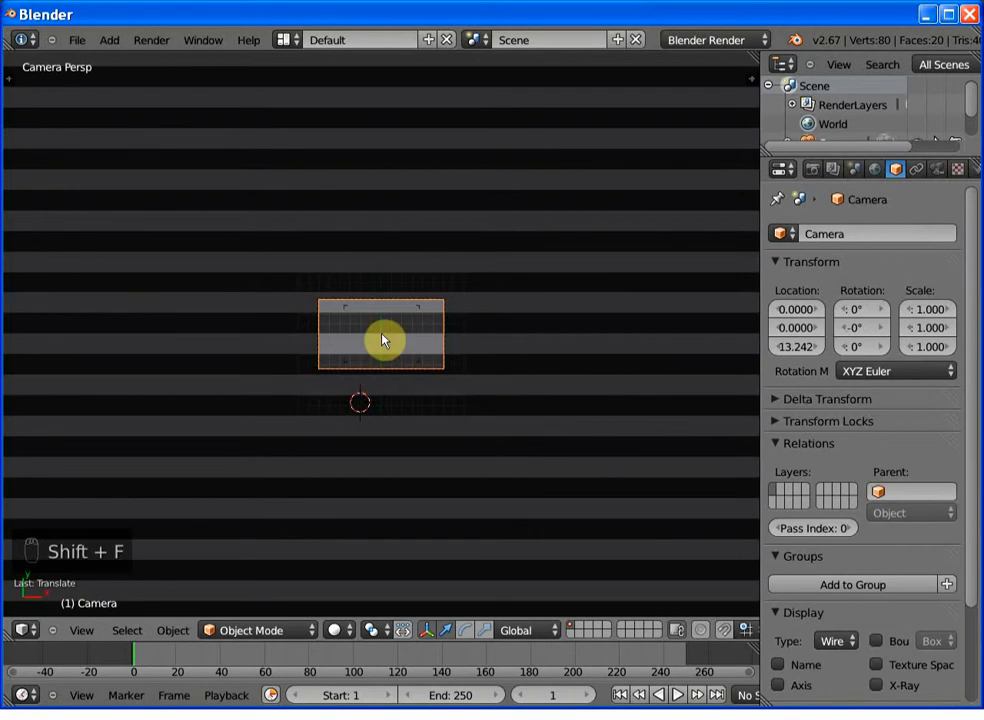
{"action": "scroll", "coordinate": [381, 340], "scroll_direction": "down", "scroll_amount": 2}
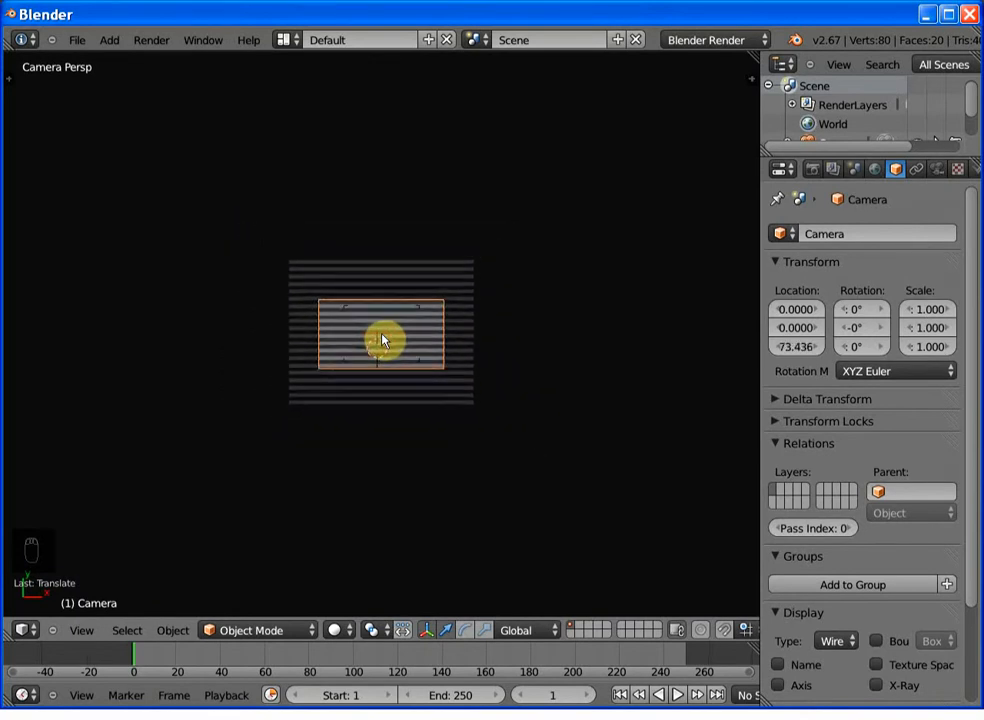
{"action": "left_click", "coordinate": [382, 341]}
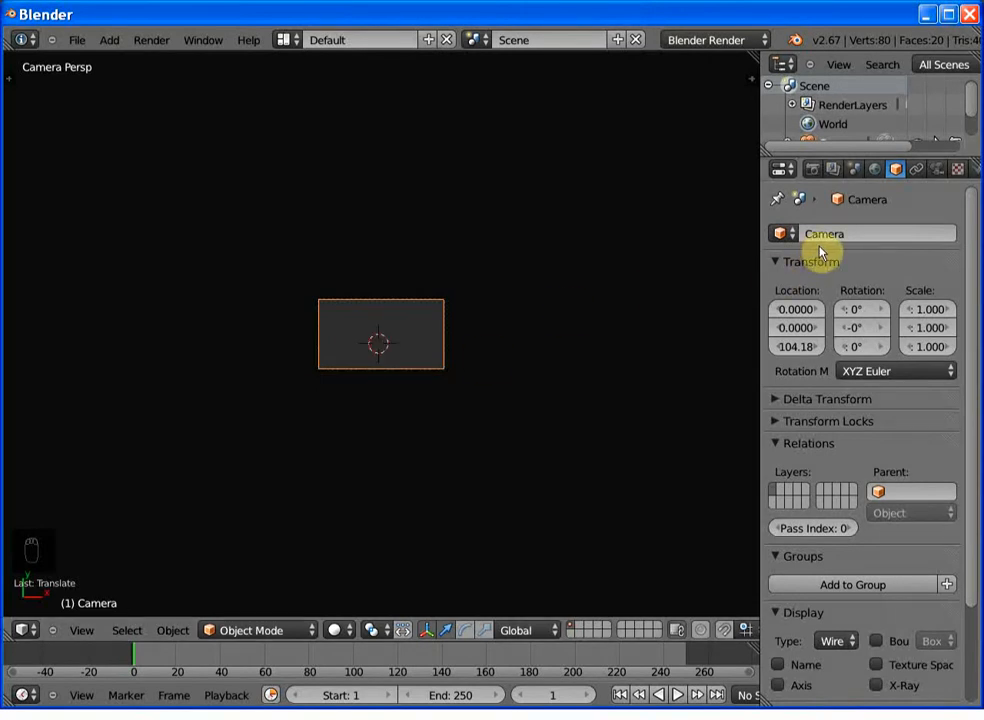
Step: Set the camera's clipping end distance to 10000
{"action": "left_click", "coordinate": [935, 171]}
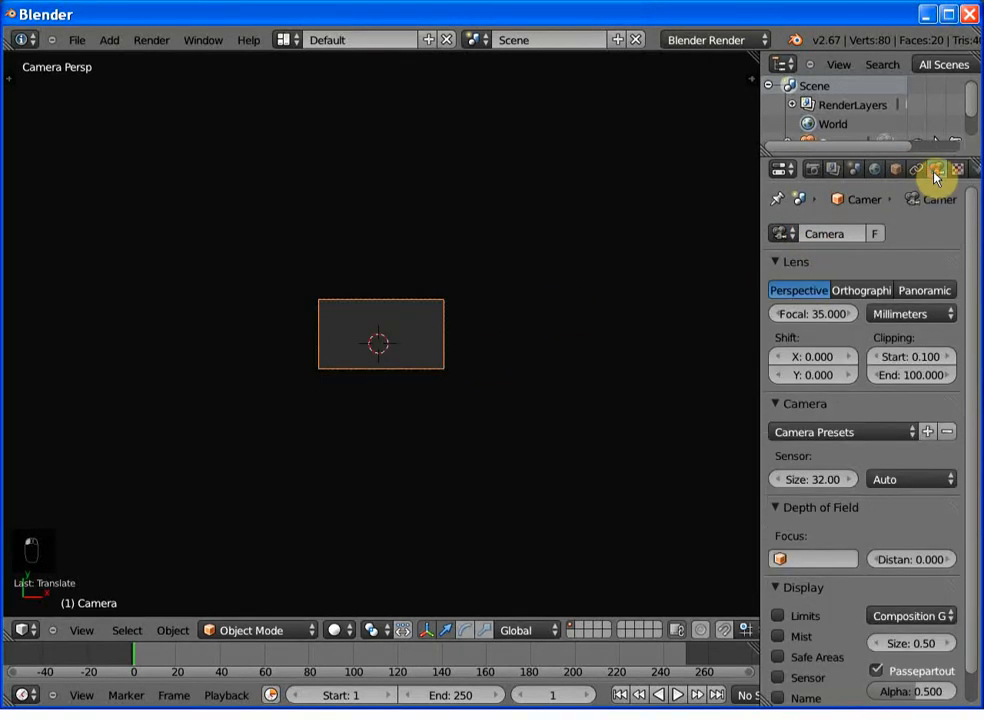
{"action": "left_click", "coordinate": [905, 376]}
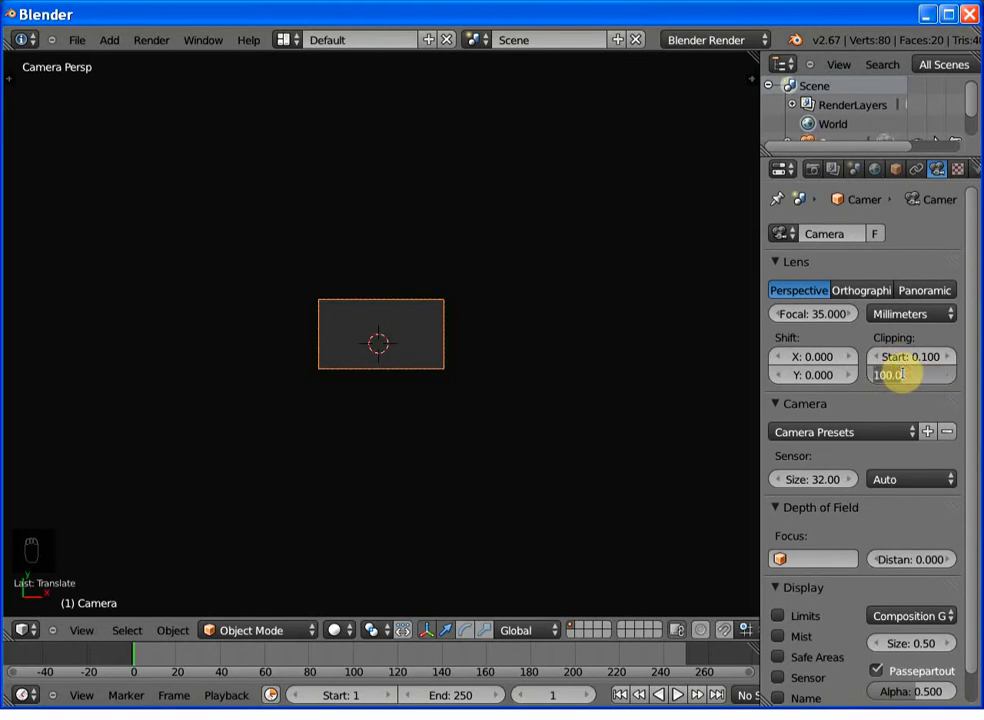
{"action": "type", "text": "1000"}
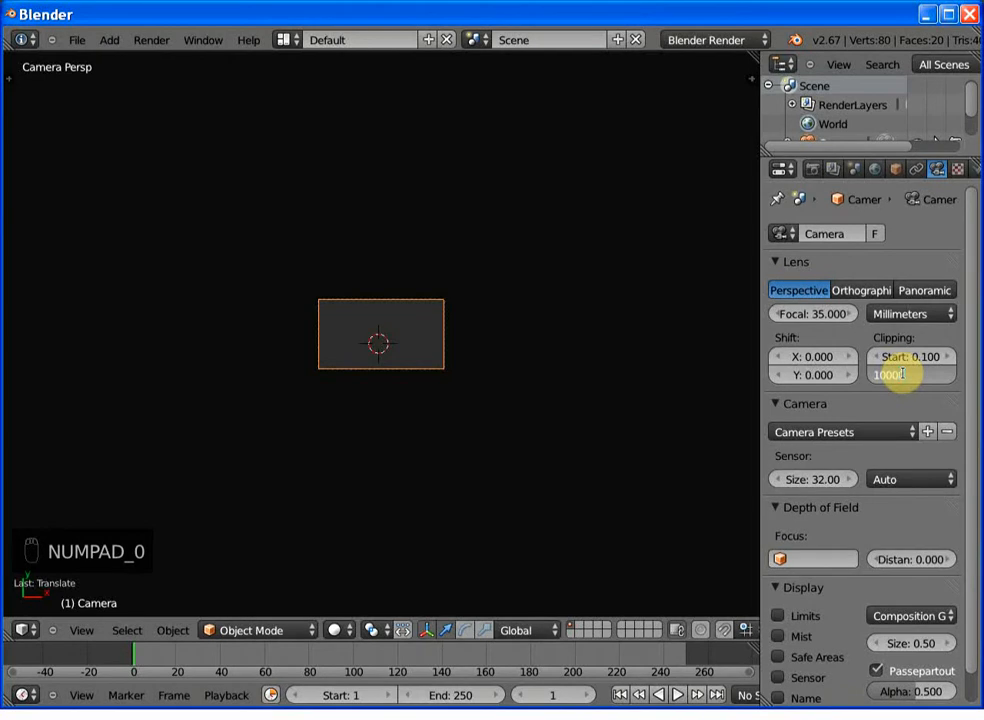
{"action": "type", "text": "0"}
{"action": "key", "text": "Return"}
{"action": "scroll", "coordinate": [372, 367], "scroll_direction": "up", "scroll_amount": 5}
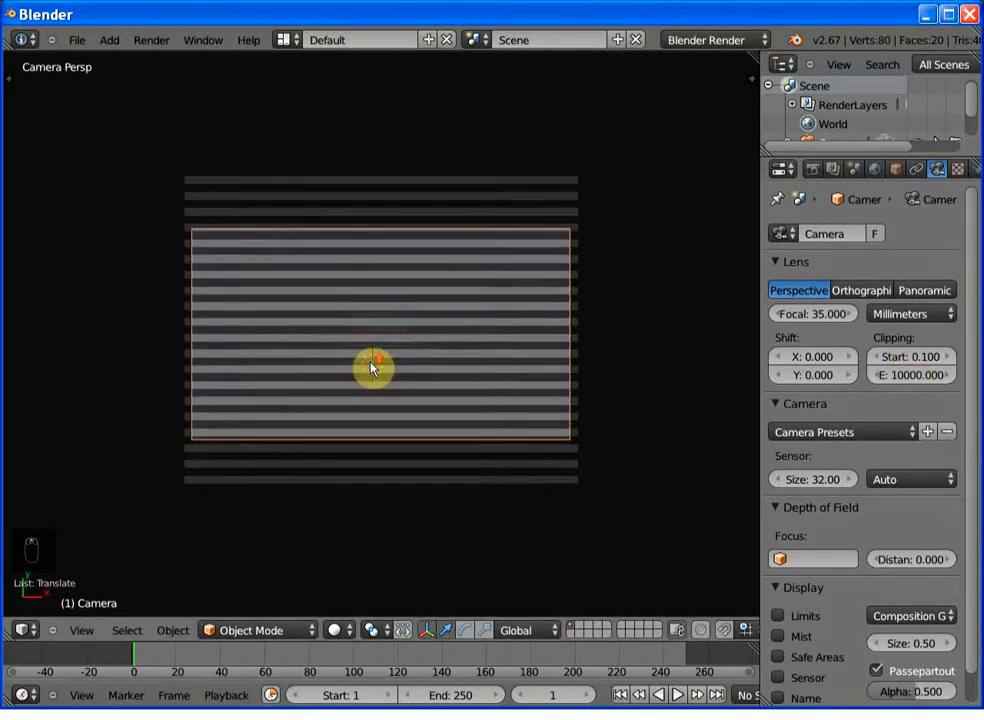
{"action": "scroll", "coordinate": [372, 367], "scroll_direction": "up", "scroll_amount": 2}
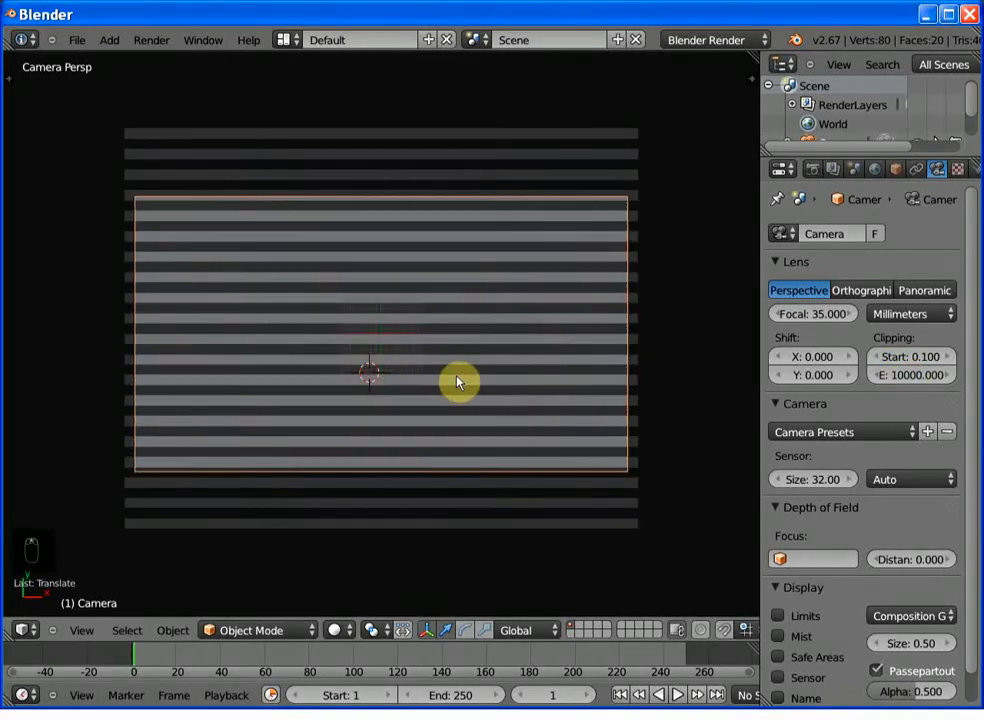
{"action": "middle_click_drag", "start_coordinate": [456, 382], "coordinate": [390, 290]}
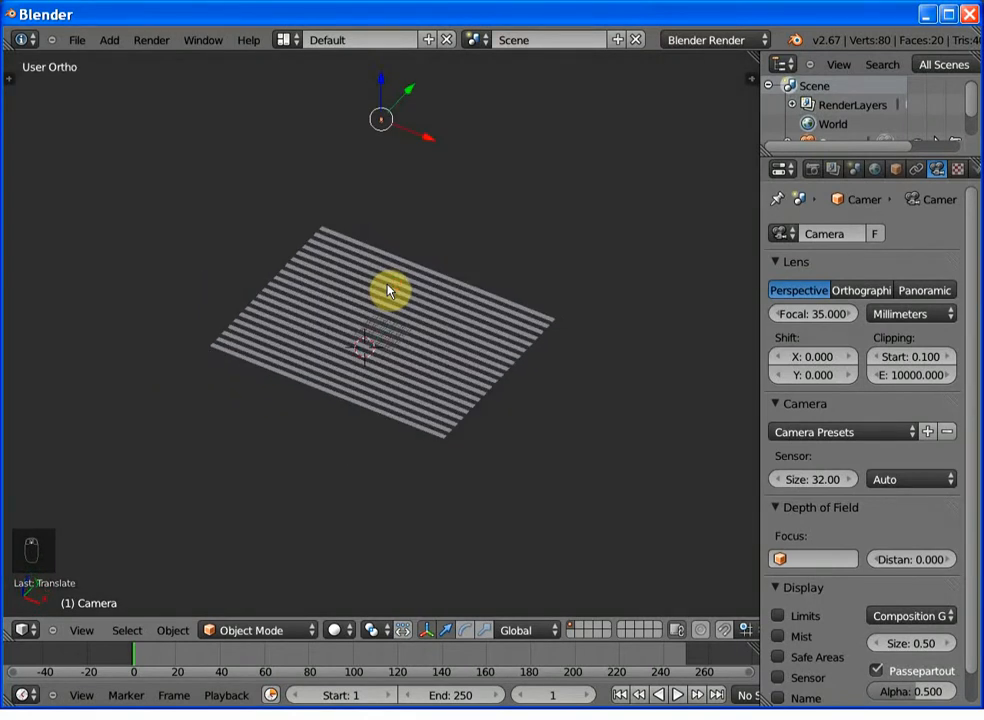
{"action": "key", "text": "KP_0"}
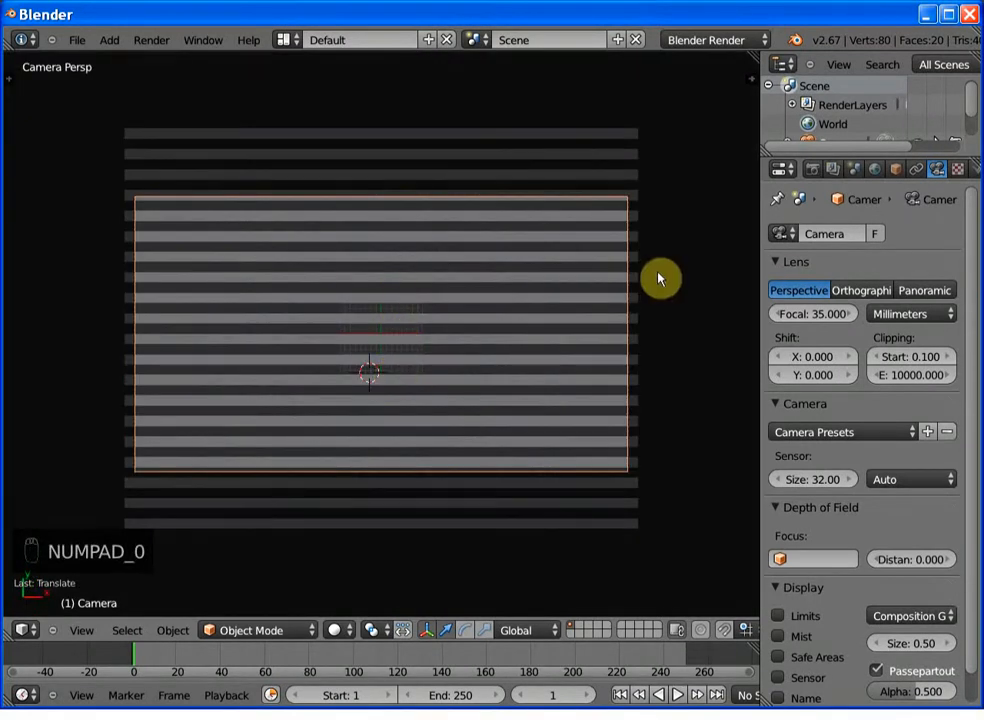
Step: Give the striped plane a new shadeless material with a black diffuse colour
{"action": "right_click", "coordinate": [492, 279]}
{"action": "scroll", "coordinate": [907, 172], "scroll_direction": "down", "scroll_amount": 3}
{"action": "left_click", "coordinate": [917, 169]}
{"action": "left_click", "coordinate": [855, 296]}
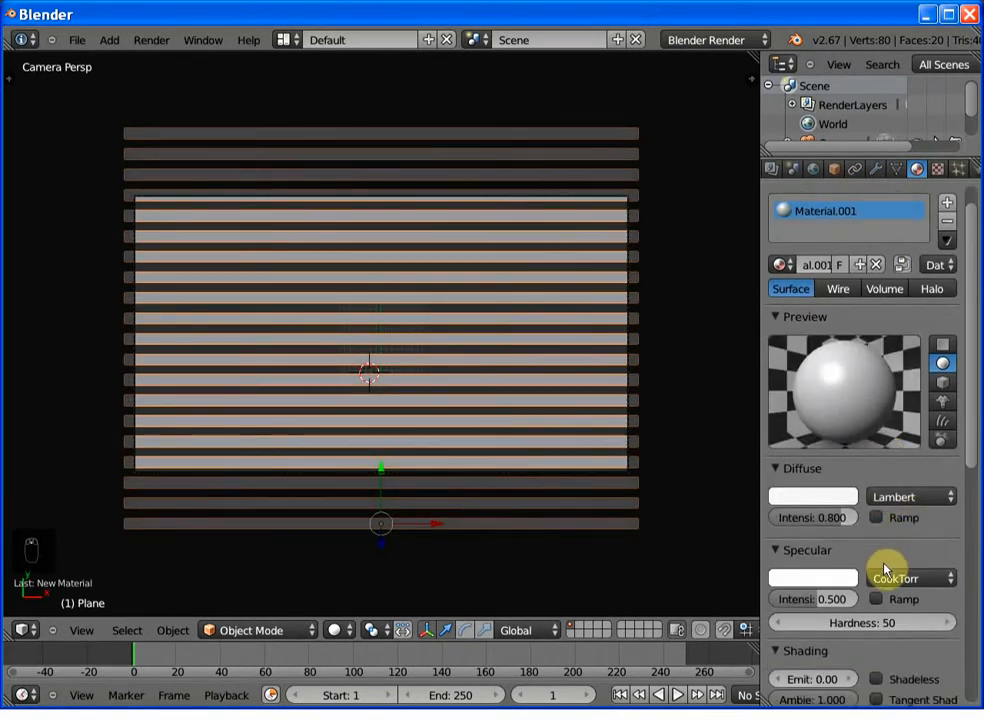
{"action": "scroll", "coordinate": [885, 566], "scroll_direction": "down", "scroll_amount": 4}
{"action": "left_click", "coordinate": [877, 588]}
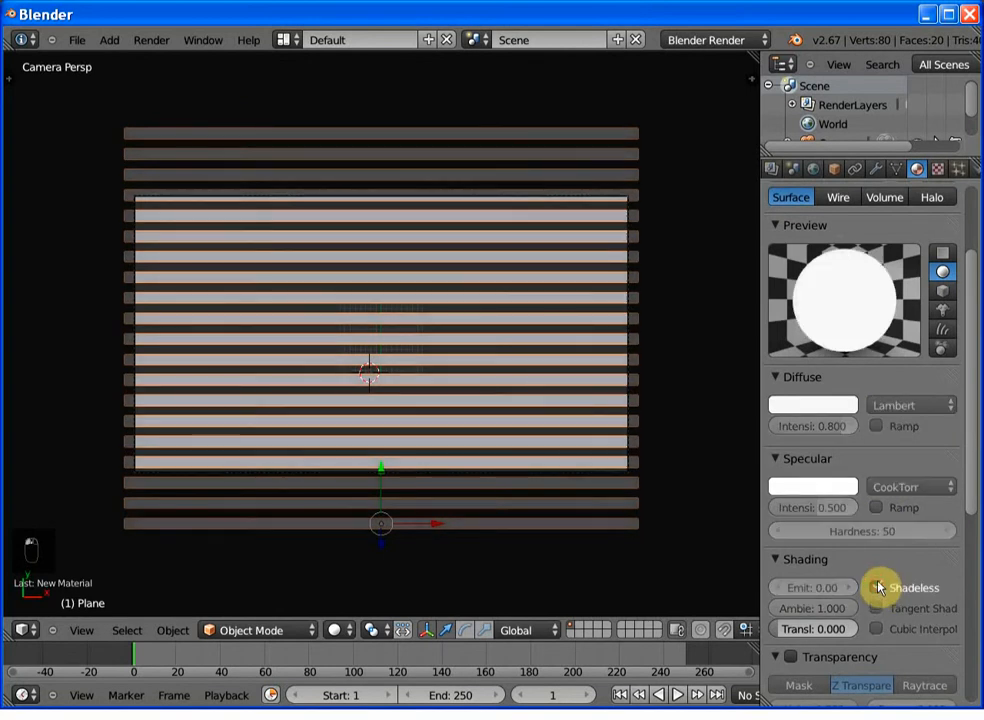
{"action": "left_click", "coordinate": [822, 412]}
{"action": "left_click_drag", "start_coordinate": [843, 259], "coordinate": [837, 334]}
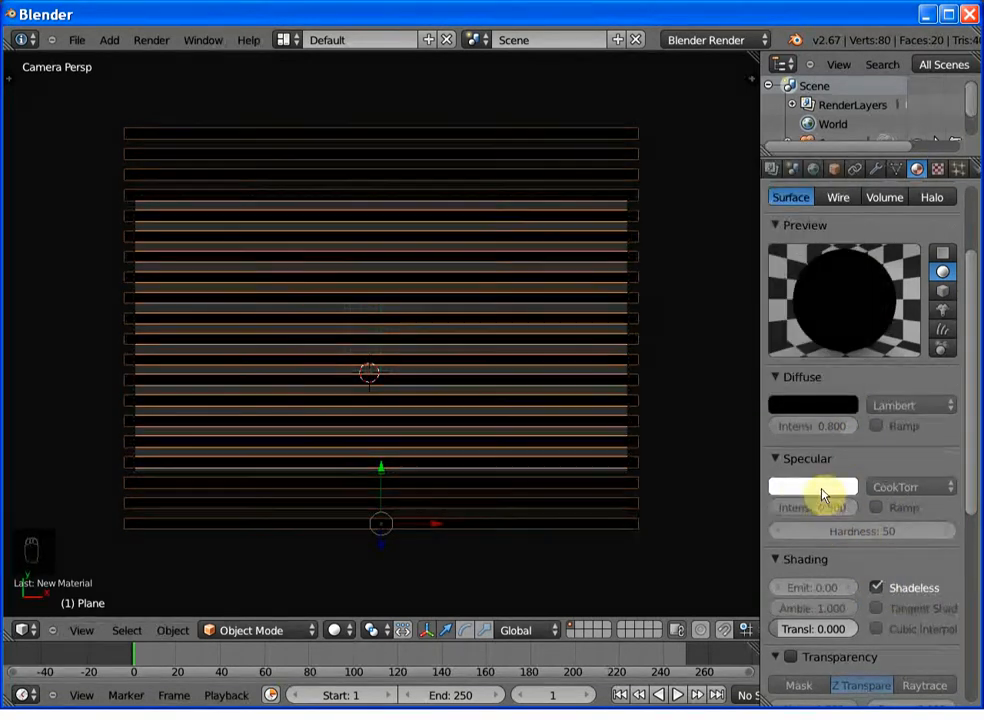
Step: Set the world's horizon colour to white
{"action": "left_click", "coordinate": [815, 170]}
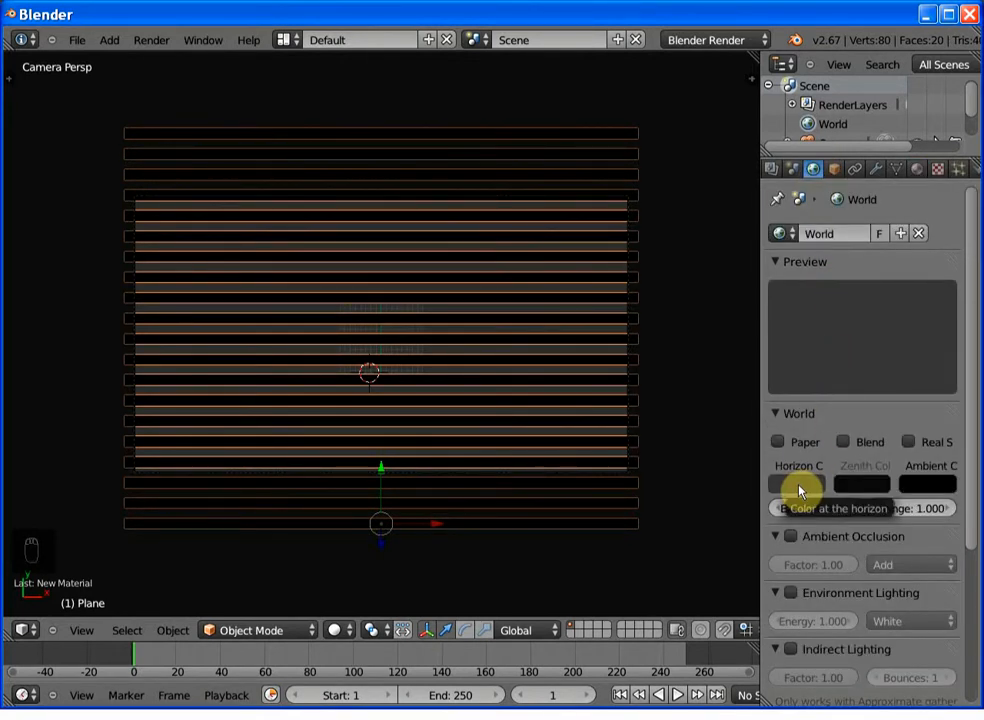
{"action": "left_click", "coordinate": [800, 488]}
{"action": "left_click_drag", "start_coordinate": [814, 338], "coordinate": [806, 169]}
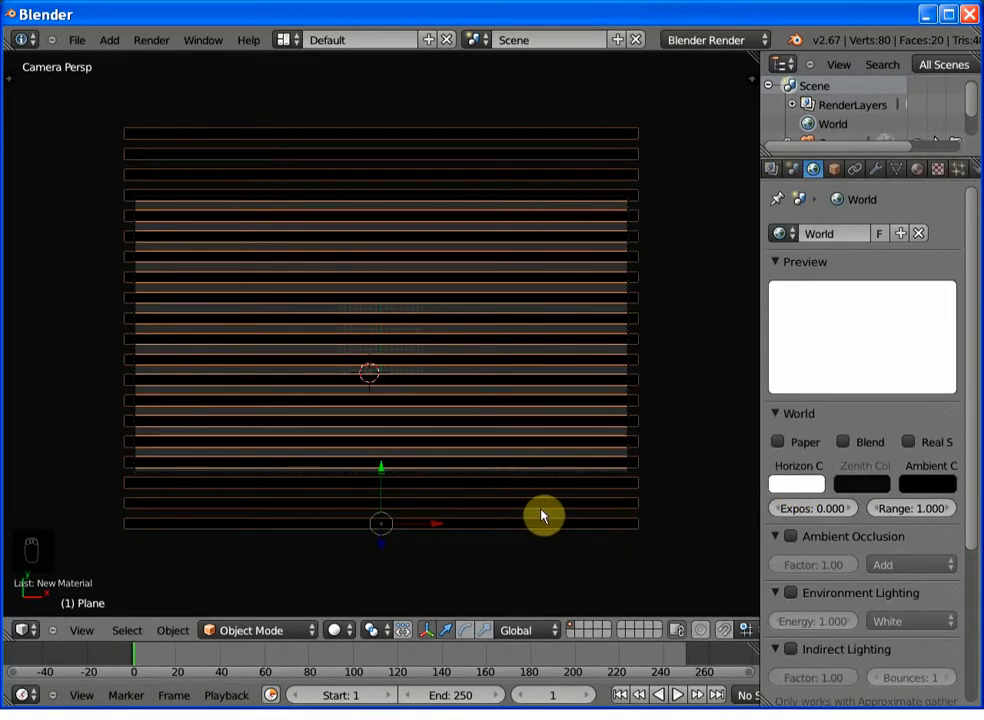
Step: Render the current frame to check the horizontal stripes, and close the render
{"action": "key", "text": "F12"}
{"action": "scroll", "coordinate": [466, 442], "scroll_direction": "down", "scroll_amount": 1}
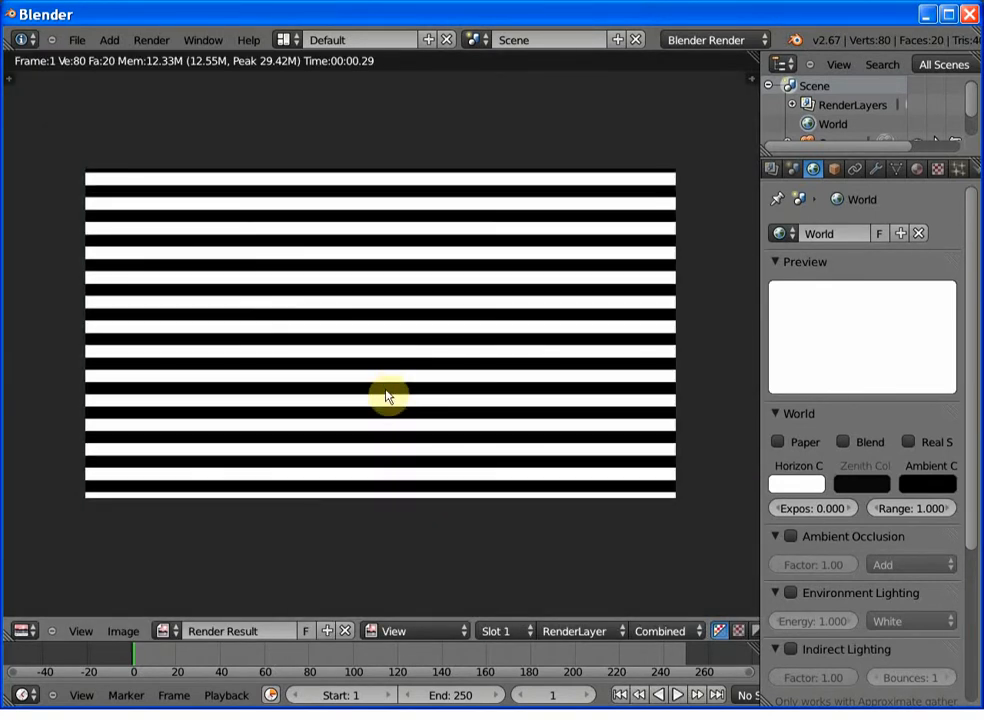
{"action": "key", "text": "Escape"}
Step: Select the camera in top view and fly it closer to the stripes in camera view so they overfill the frame
{"action": "middle_click_drag", "start_coordinate": [398, 378], "coordinate": [432, 401]}
{"action": "middle_click_drag", "start_coordinate": [404, 459], "coordinate": [426, 480]}
{"action": "key", "text": "KP_7"}
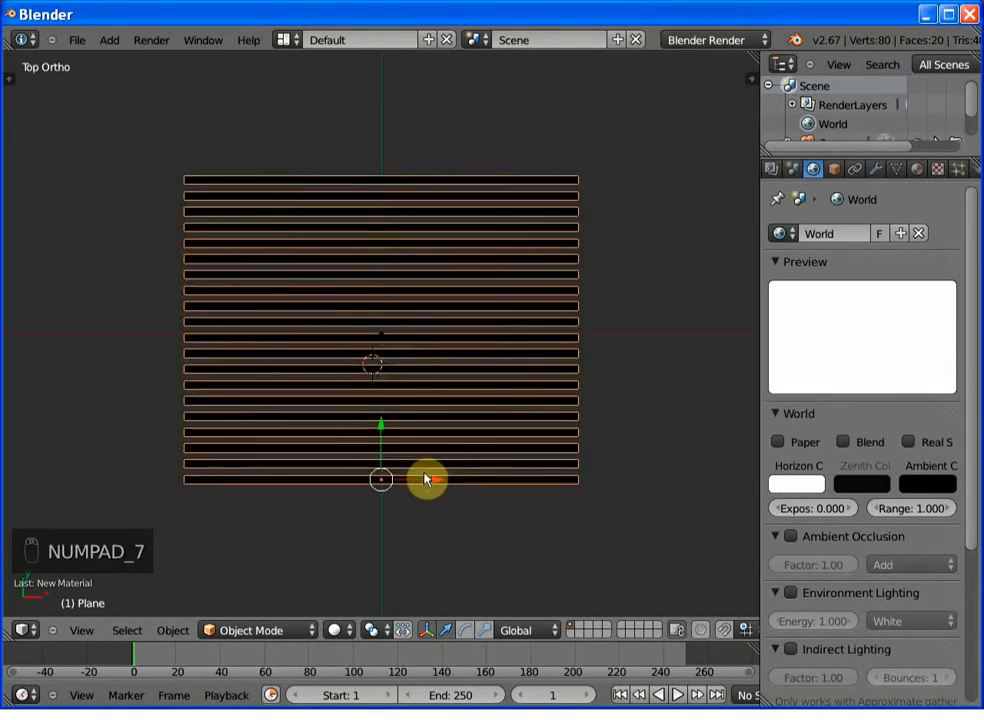
{"action": "scroll", "coordinate": [425, 479], "scroll_direction": "up", "scroll_amount": 2}
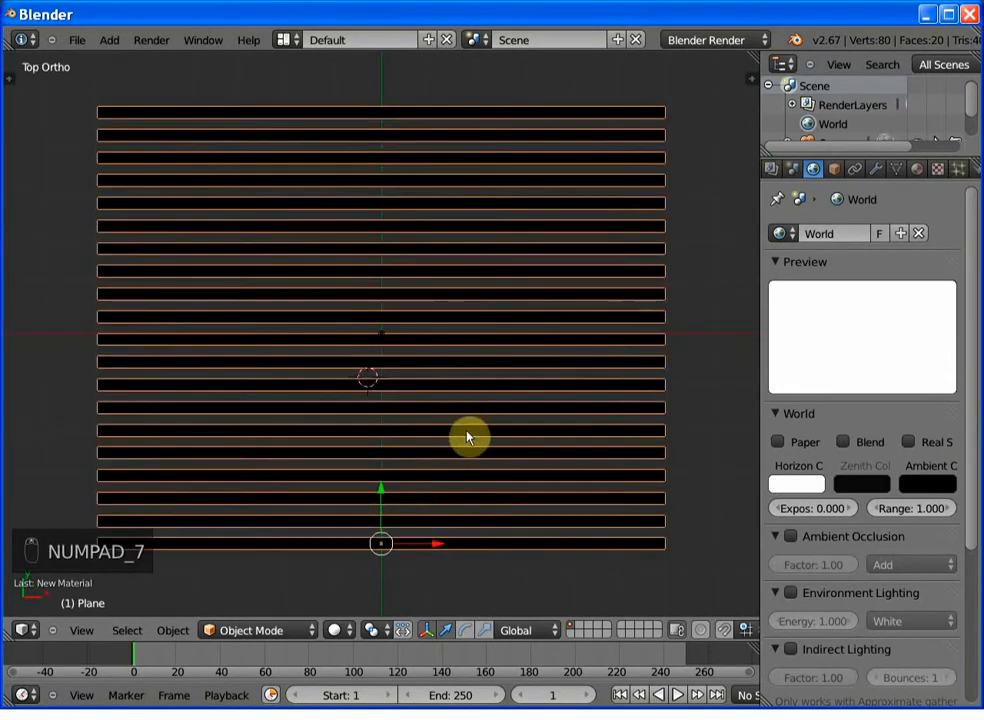
{"action": "right_click", "coordinate": [381, 337]}
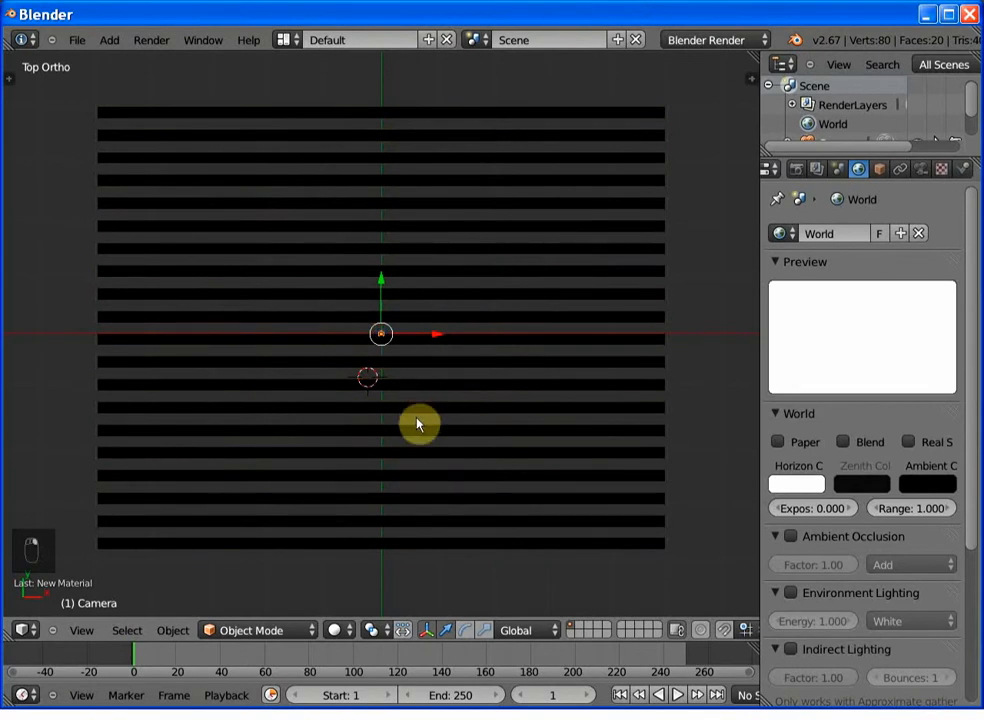
{"action": "key", "text": "KP_0"}
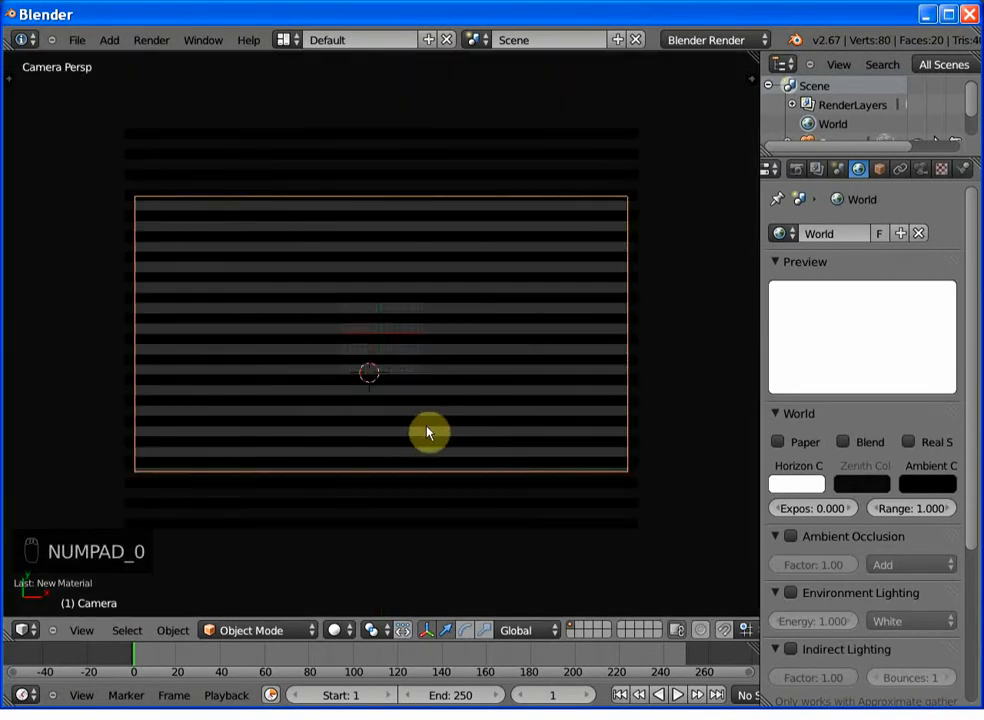
{"action": "key", "text": "shift+f"}
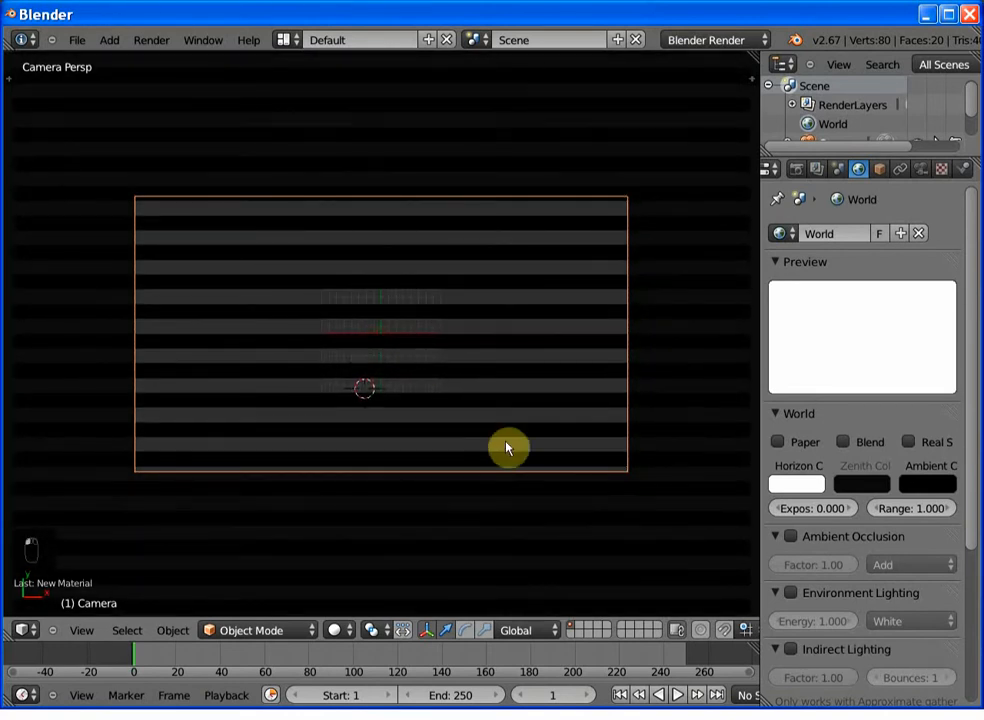
Step: Rotate the camera 45 degrees around the global Z axis
{"action": "key", "text": "r"}
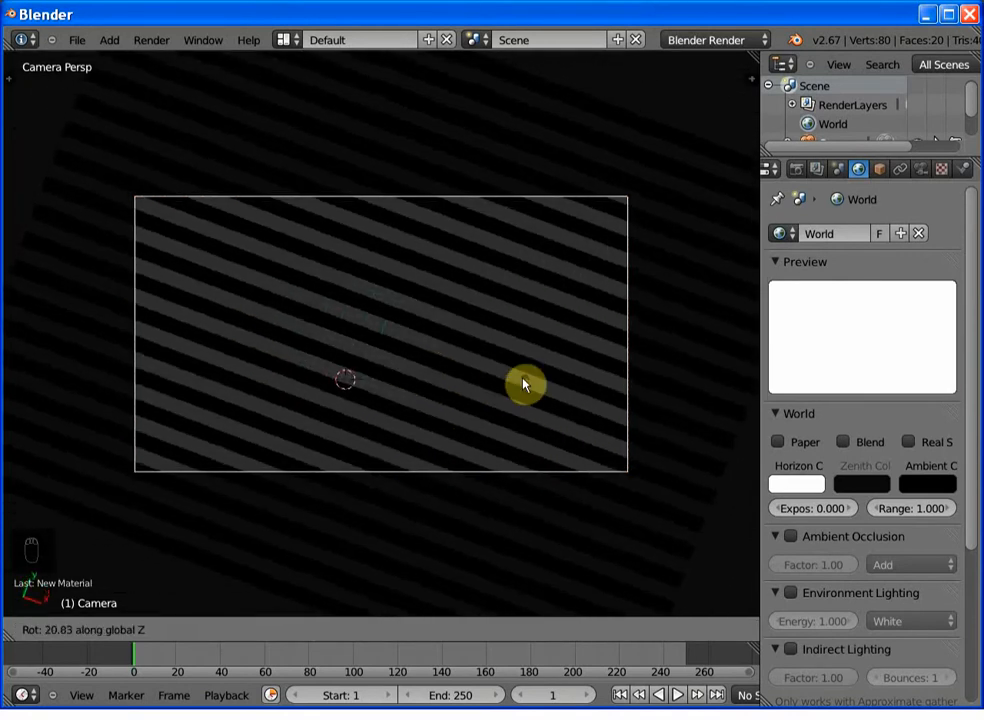
{"action": "type", "text": "45"}
{"action": "key", "text": "Return"}
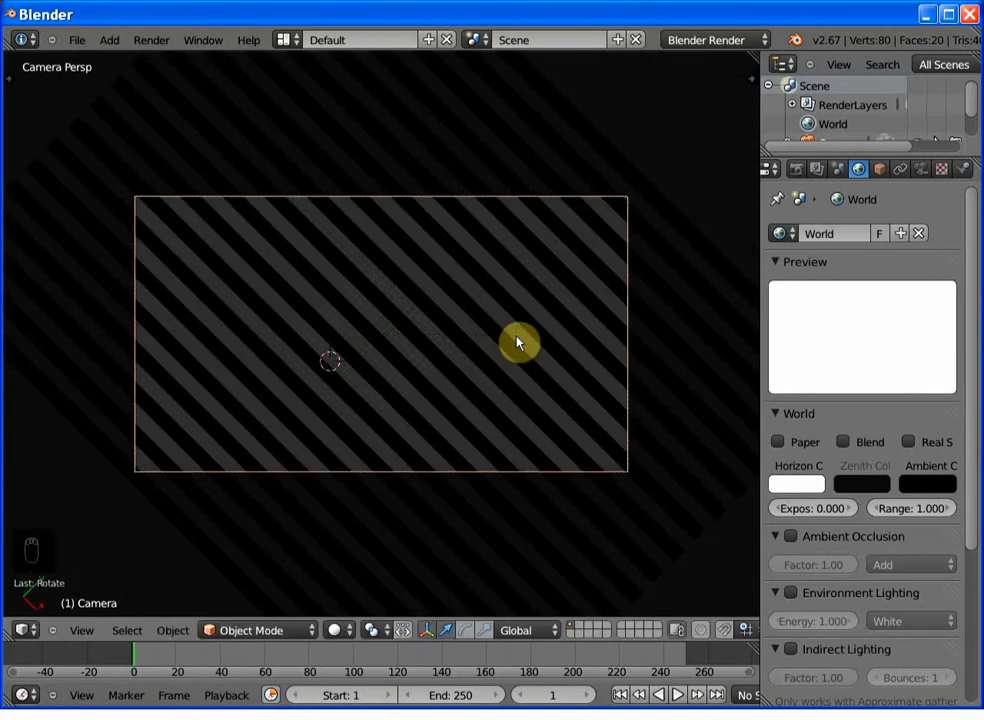
Step: Render the current frame to check the diagonal stripes, and close the render
{"action": "key", "text": "F12"}
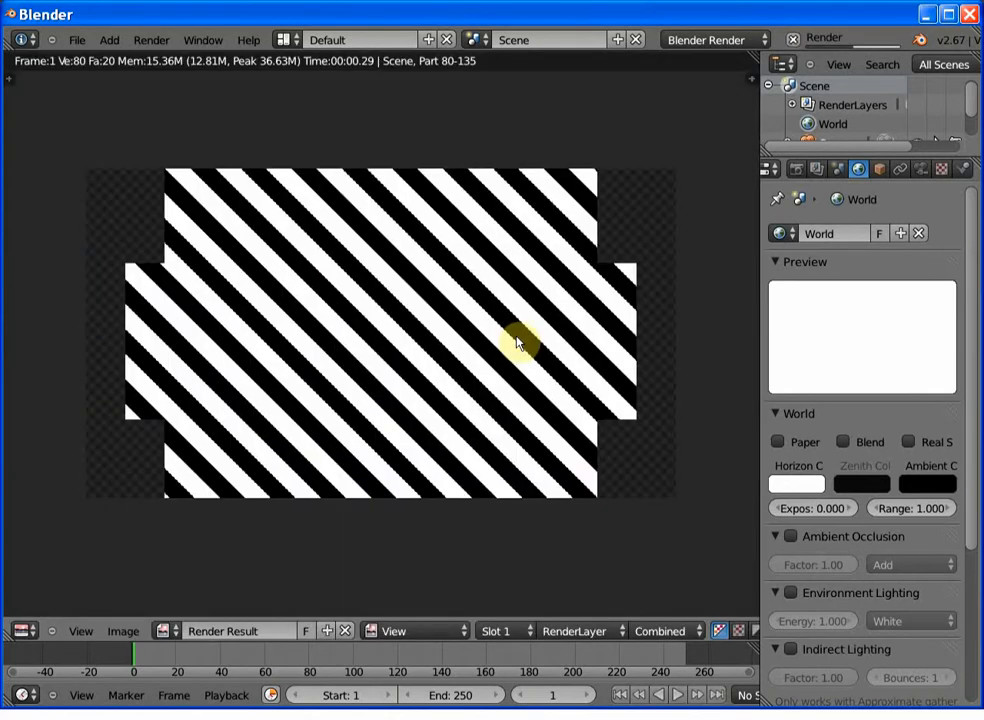
{"action": "scroll", "coordinate": [391, 358], "scroll_direction": "up", "scroll_amount": 2}
{"action": "scroll", "coordinate": [391, 358], "scroll_direction": "down", "scroll_amount": 2}
{"action": "key", "text": "Escape"}
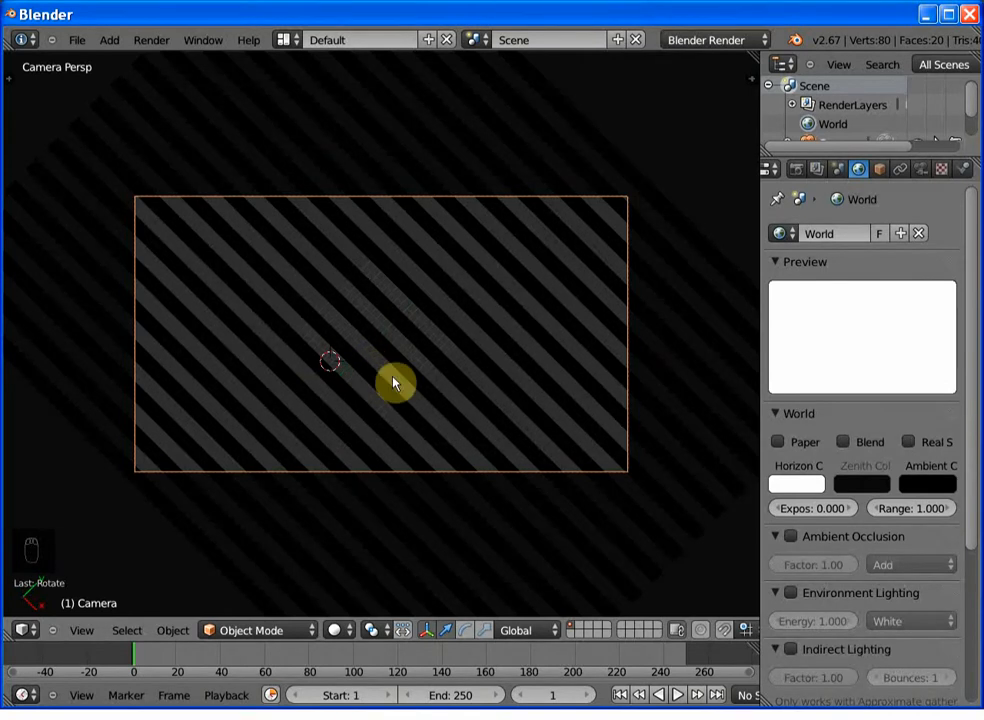
Step: Select the striped plane and set its Array modifier's count to 1
{"action": "key", "text": "KP_0"}
{"action": "right_click", "coordinate": [455, 430]}
{"action": "middle_click_drag", "start_coordinate": [455, 430], "coordinate": [417, 426]}
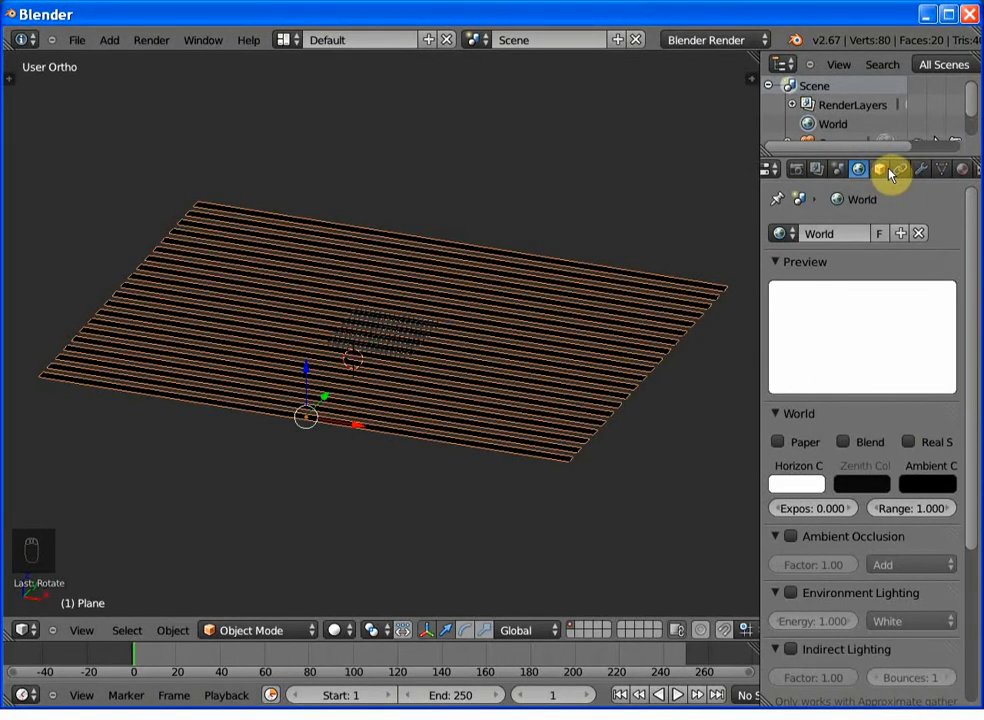
{"action": "left_click", "coordinate": [922, 170]}
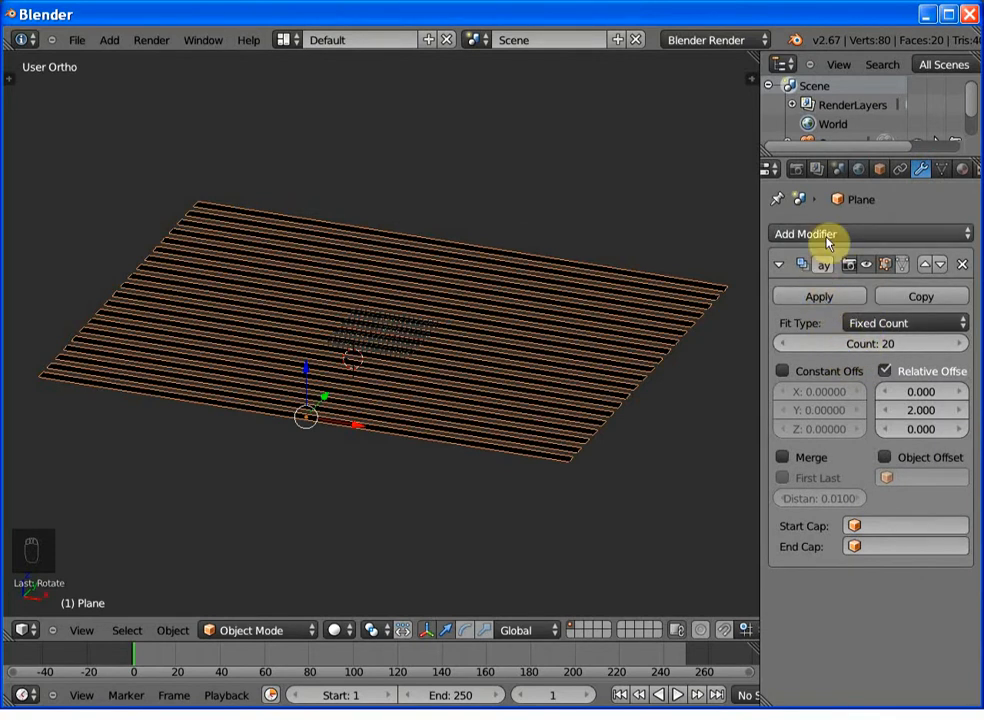
{"action": "left_click", "coordinate": [879, 345]}
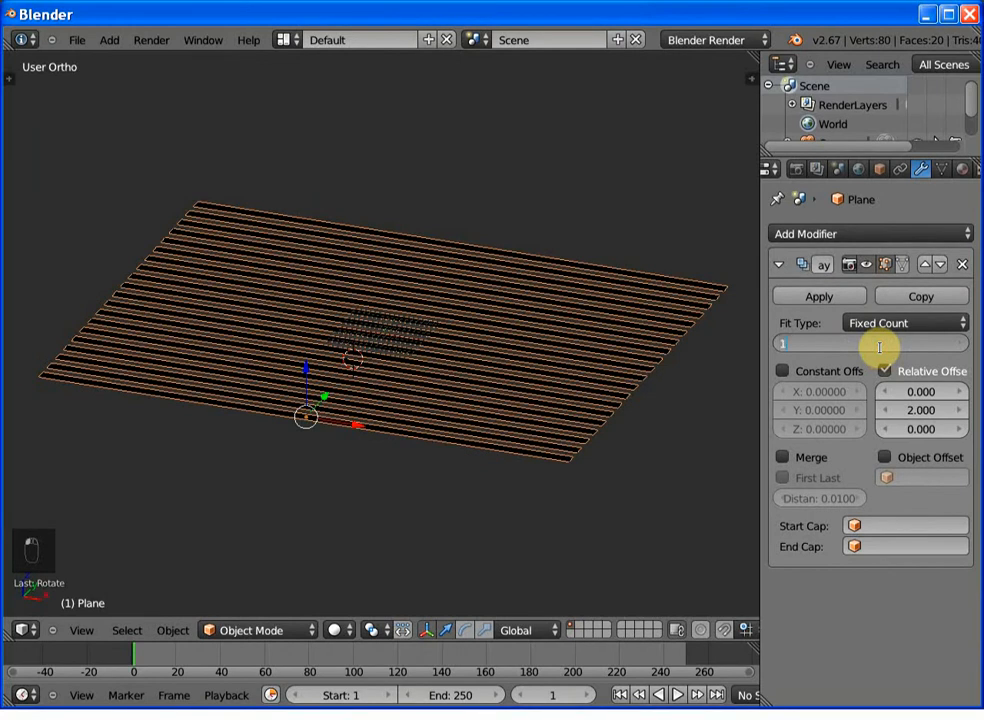
{"action": "type", "text": "1"}
{"action": "key", "text": "Return"}
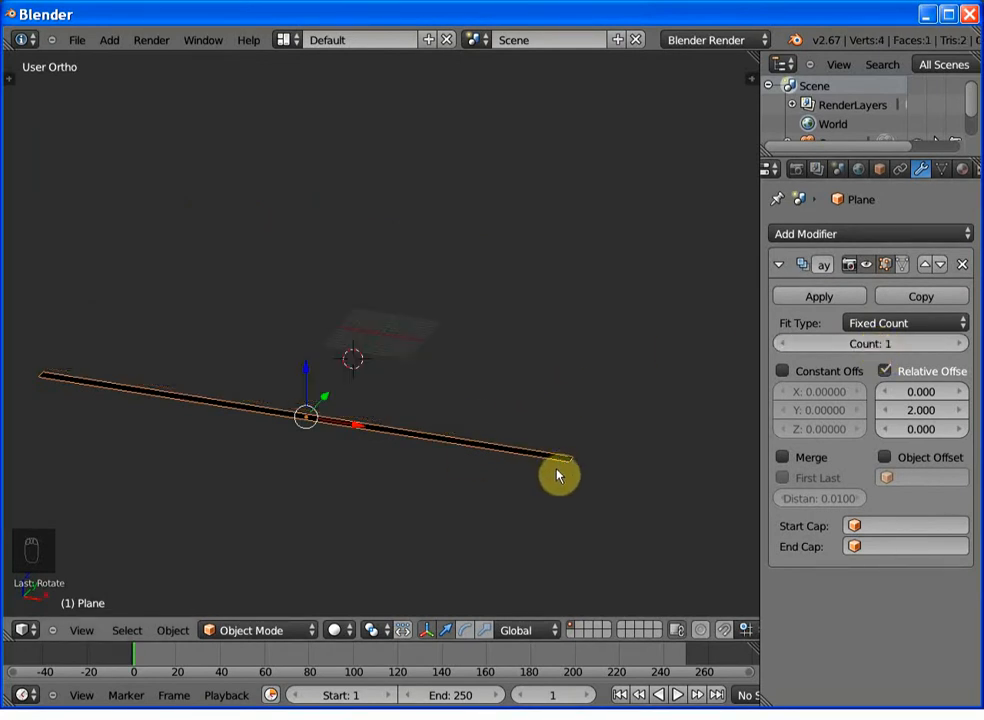
Step: Scale the single plane down along the X axis to a short strip
{"action": "key", "text": "s"}
{"action": "key", "text": "x"}
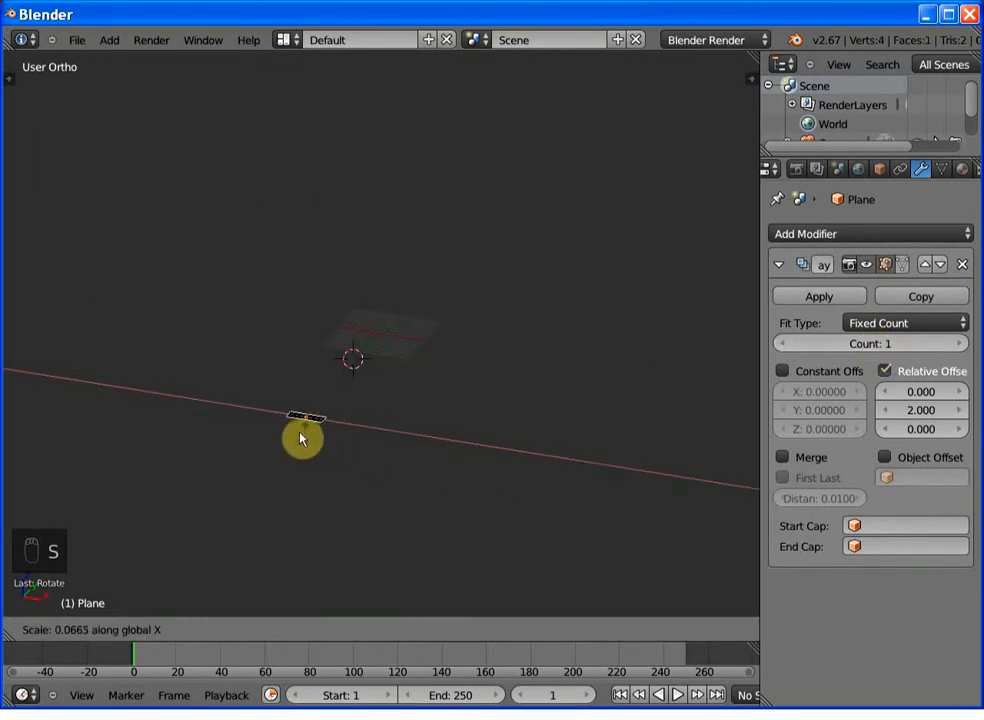
{"action": "left_click", "coordinate": [310, 435]}
{"action": "scroll", "coordinate": [340, 438], "scroll_direction": "up", "scroll_amount": 3}
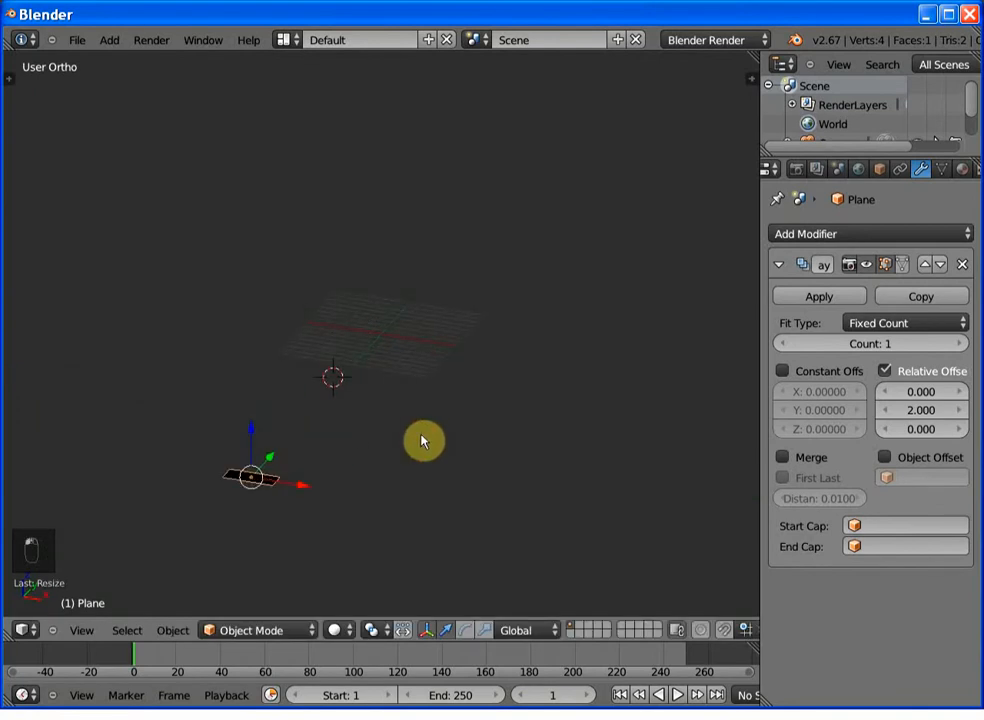
Step: Add a Curve modifier to the plane below its Array modifier, and collapse the Array settings
{"action": "left_click", "coordinate": [862, 234]}
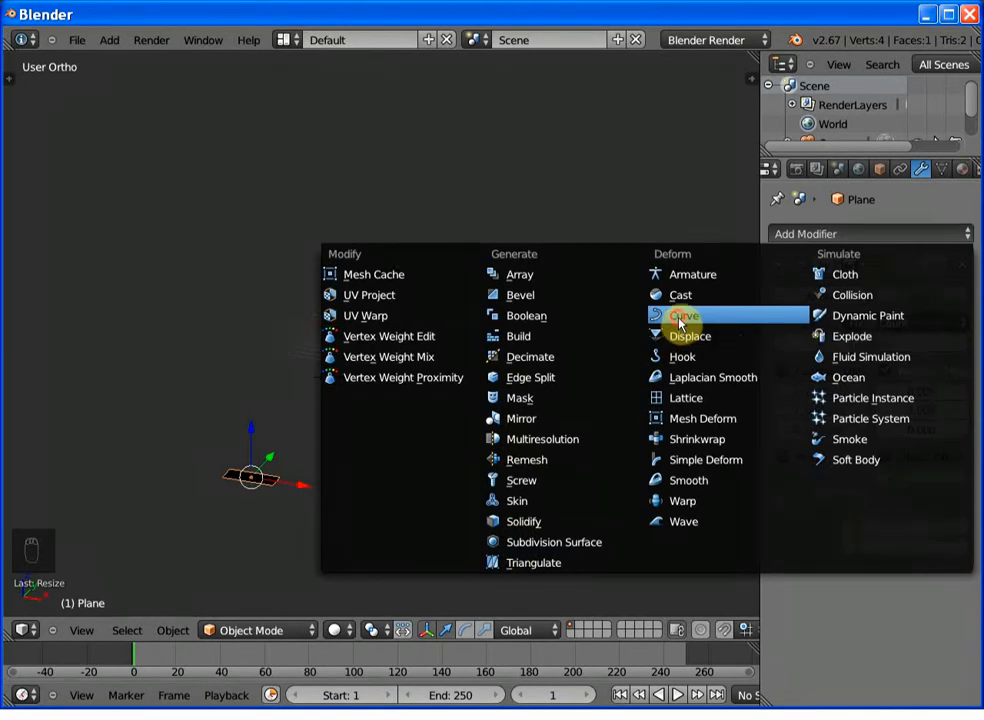
{"action": "left_click", "coordinate": [681, 325]}
{"action": "scroll", "coordinate": [850, 570], "scroll_direction": "down", "scroll_amount": 1}
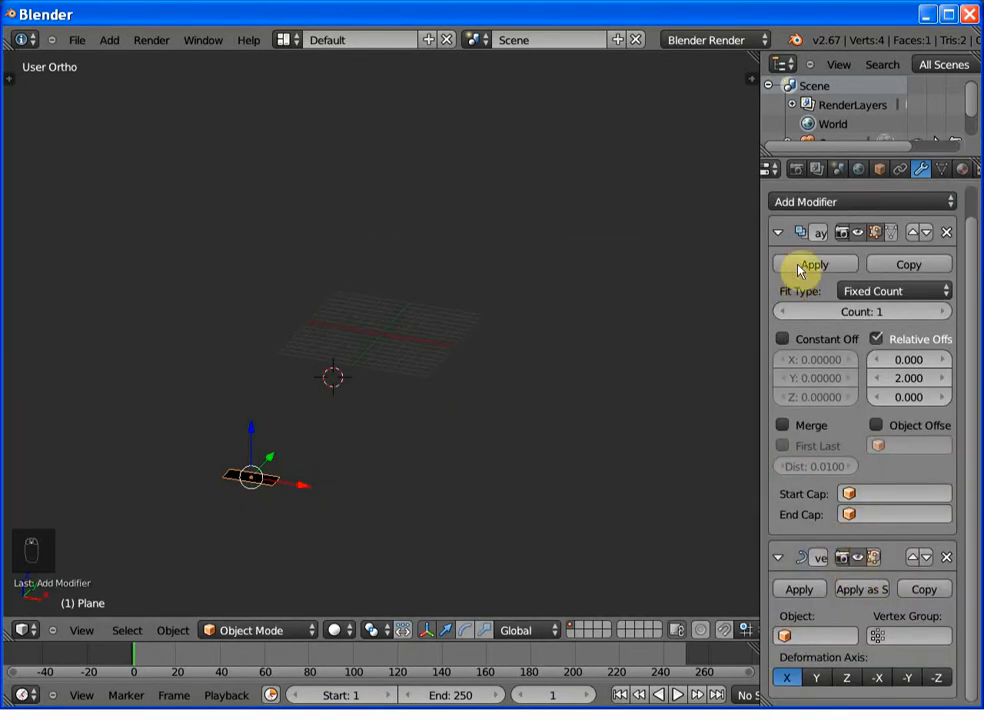
{"action": "left_click", "coordinate": [779, 232]}
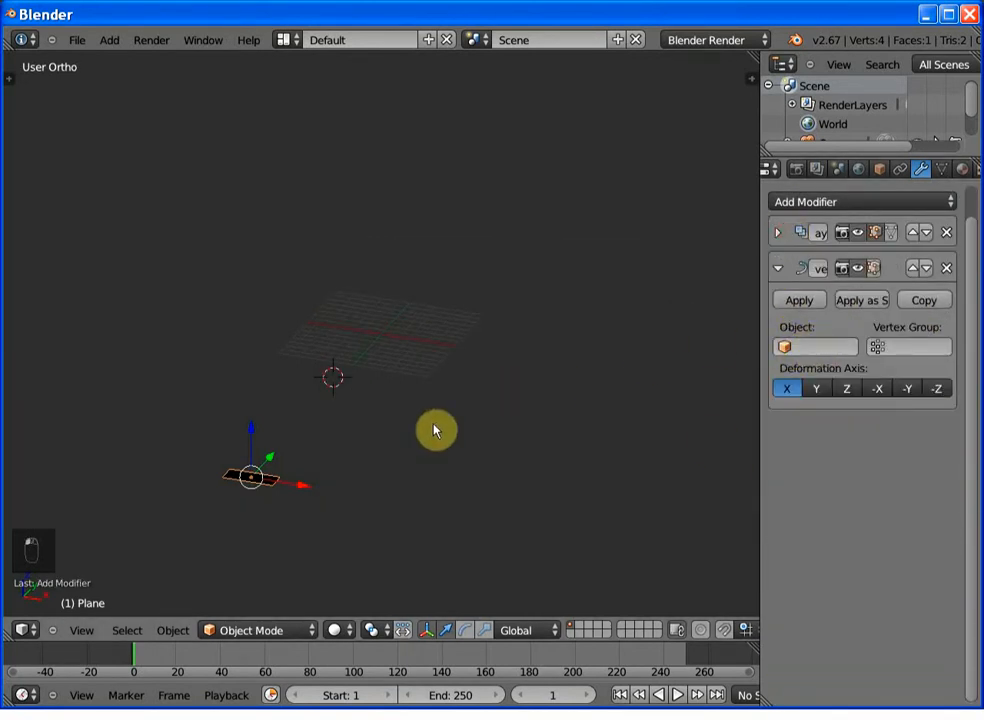
Step: Add a Bezier circle at the 3D cursor and assign it as the object of the plane's Curve modifier
{"action": "key", "text": "shift+a"}
{"action": "mouse_move", "coordinate": [355, 452]}
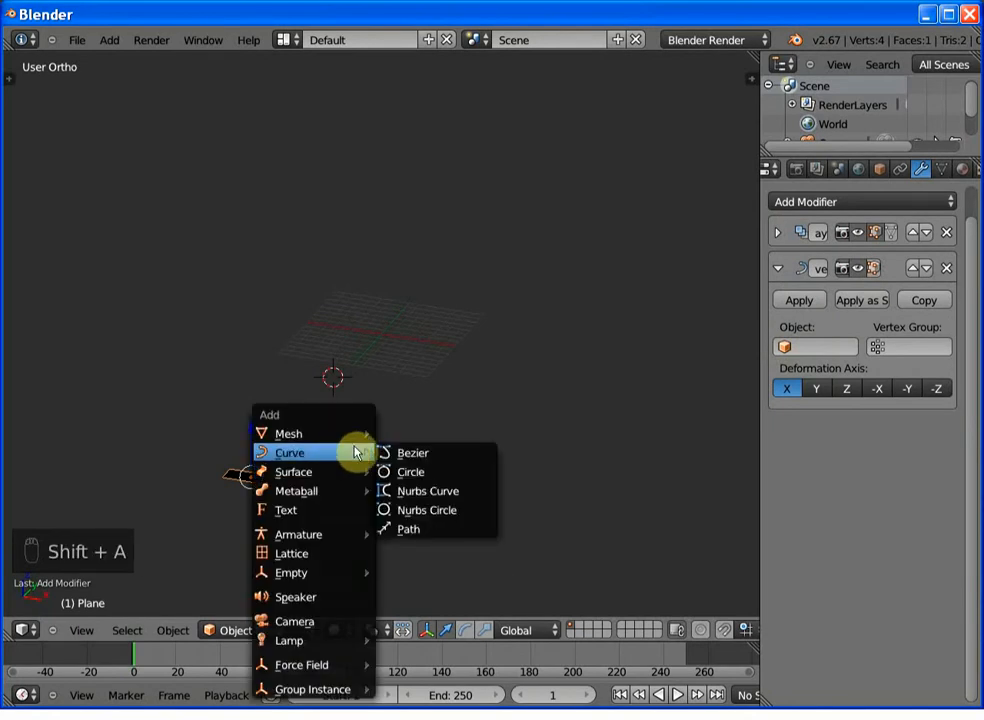
{"action": "left_click", "coordinate": [421, 476]}
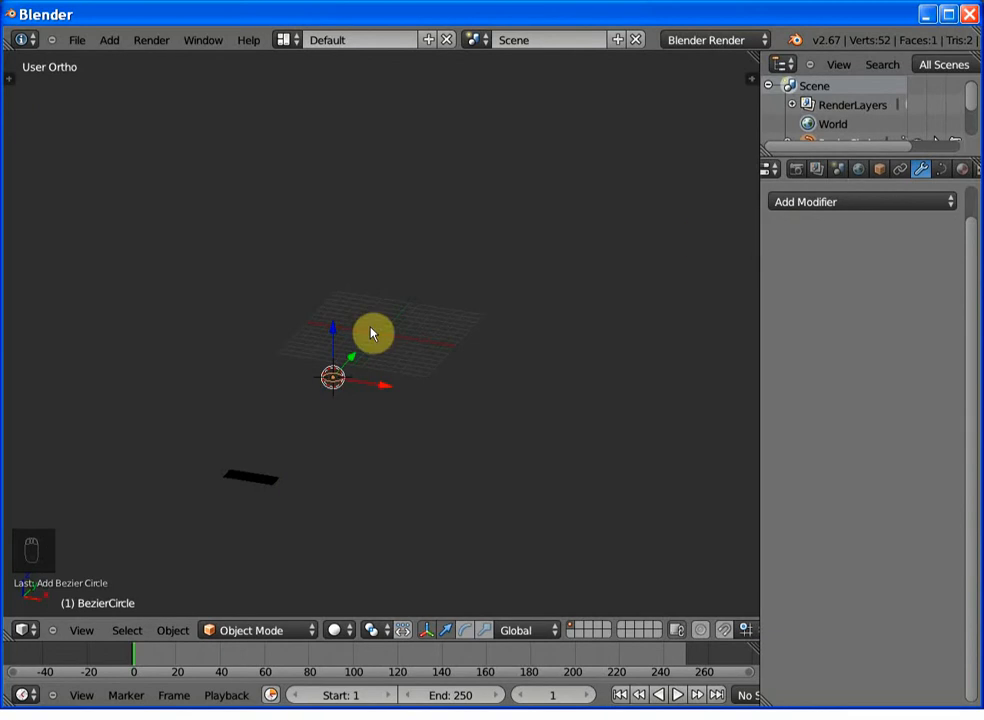
{"action": "right_click", "coordinate": [257, 479]}
{"action": "left_click", "coordinate": [808, 347]}
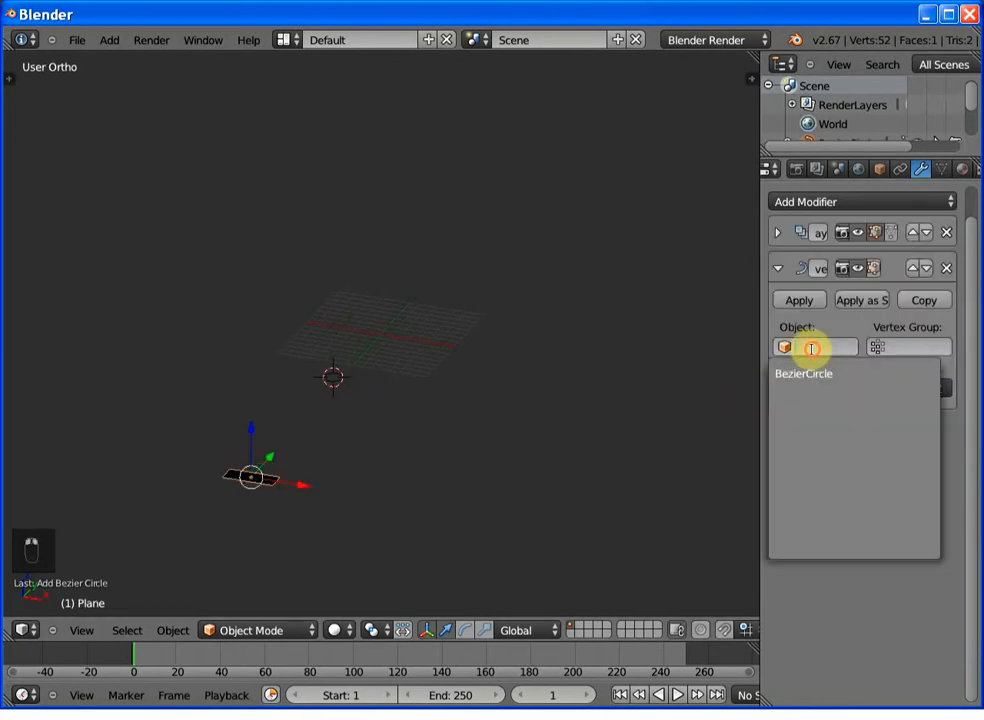
{"action": "left_click", "coordinate": [810, 373]}
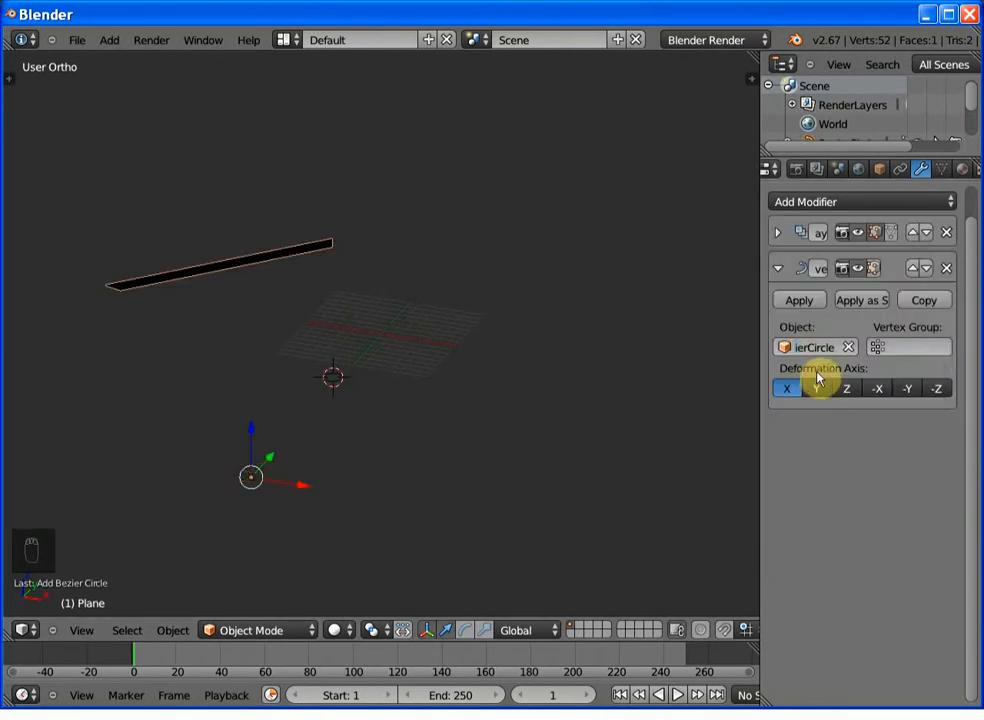
Step: In top view, move the plane along the Y axis until its deformed shape lies at the Bezier circle
{"action": "middle_click_drag", "start_coordinate": [332, 424], "coordinate": [350, 442]}
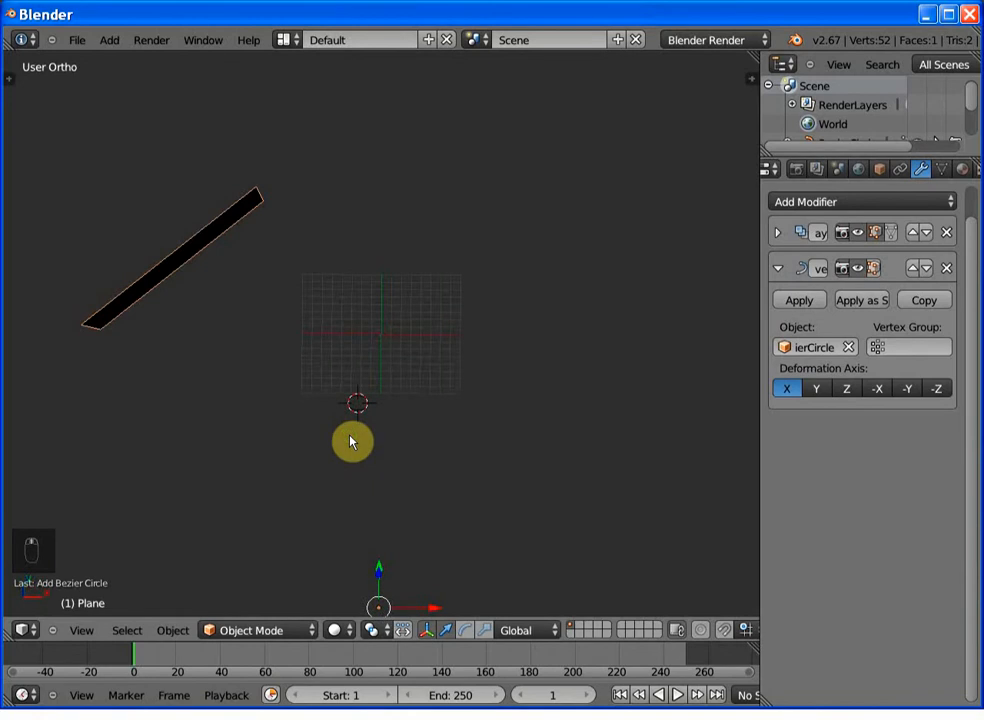
{"action": "key", "text": "KP_7"}
{"action": "scroll", "coordinate": [304, 360], "scroll_direction": "down", "scroll_amount": 2}
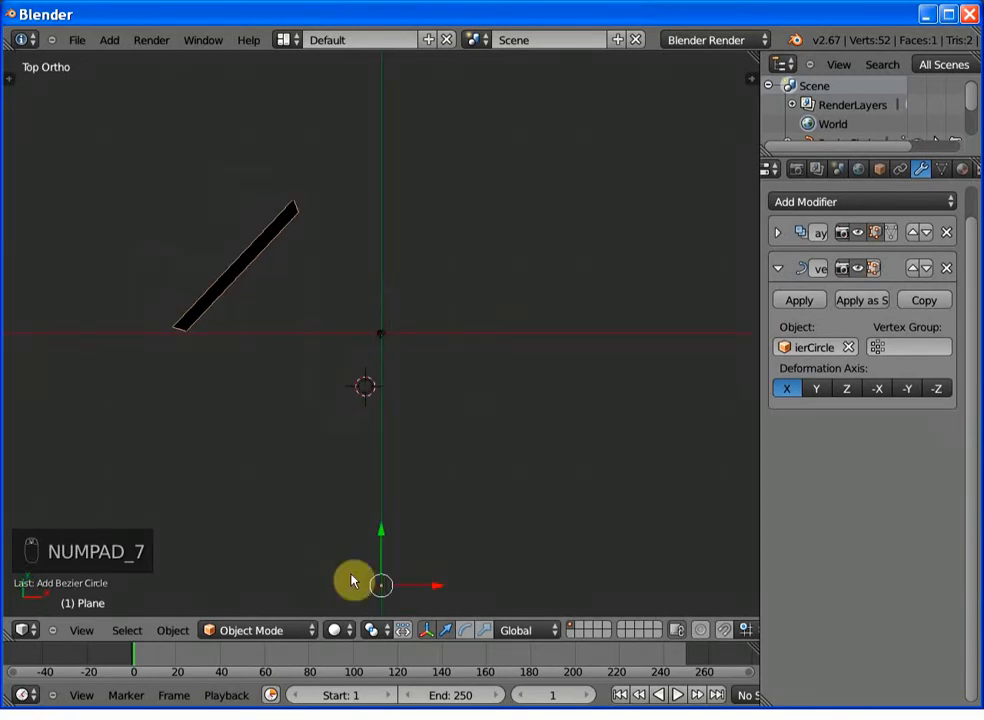
{"action": "left_click_drag", "start_coordinate": [381, 530], "coordinate": [384, 354]}
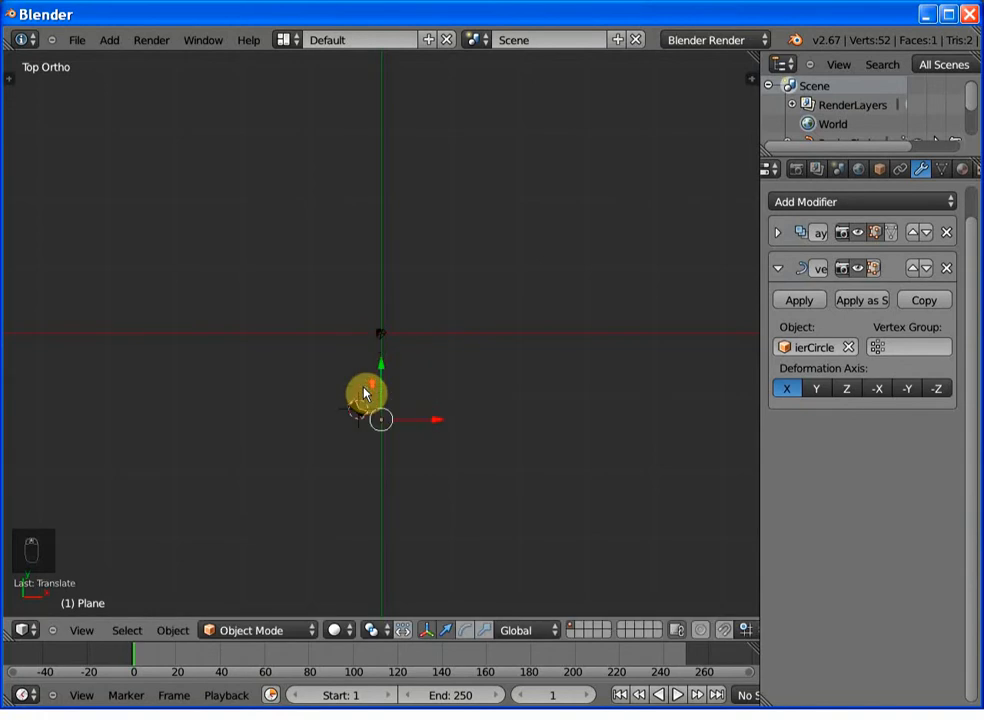
{"action": "scroll", "coordinate": [366, 393], "scroll_direction": "up", "scroll_amount": 4}
{"action": "scroll", "coordinate": [373, 422], "scroll_direction": "down", "scroll_amount": 5, "text": "shift"}
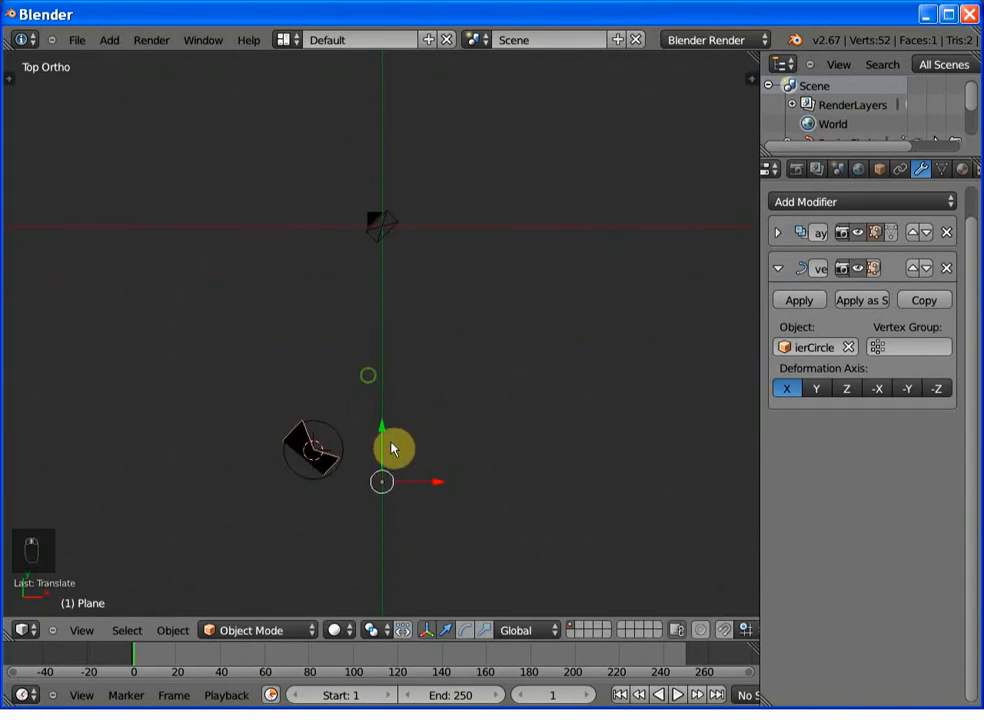
Step: Scale the Bezier circle up uniformly to several times its original size
{"action": "right_click", "coordinate": [341, 453]}
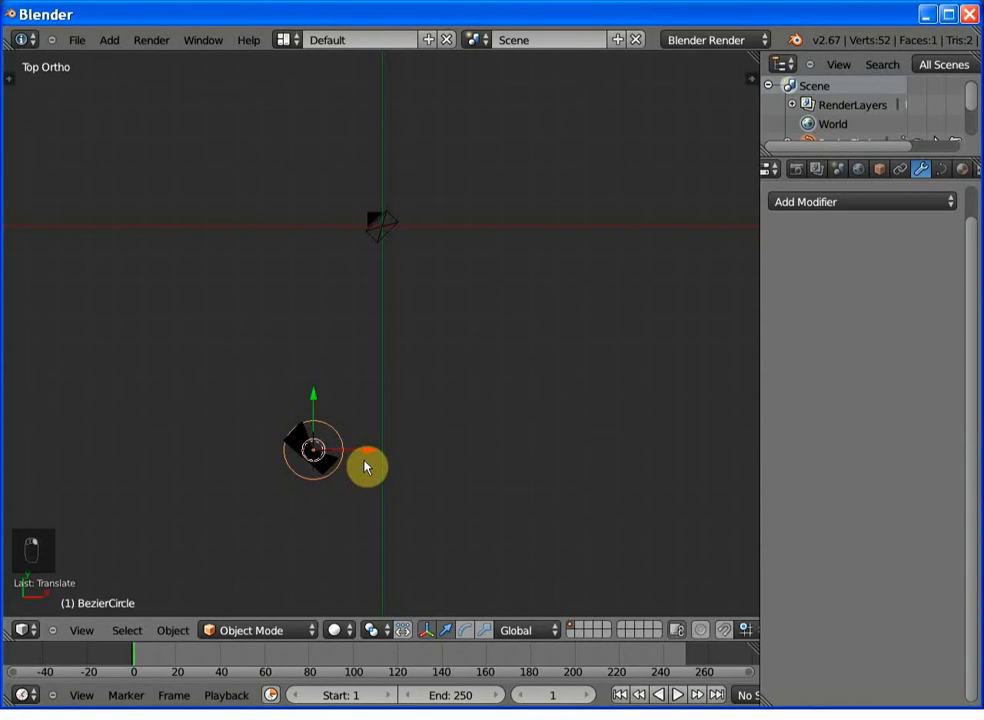
{"action": "key", "text": "s"}
{"action": "left_click", "coordinate": [667, 520]}
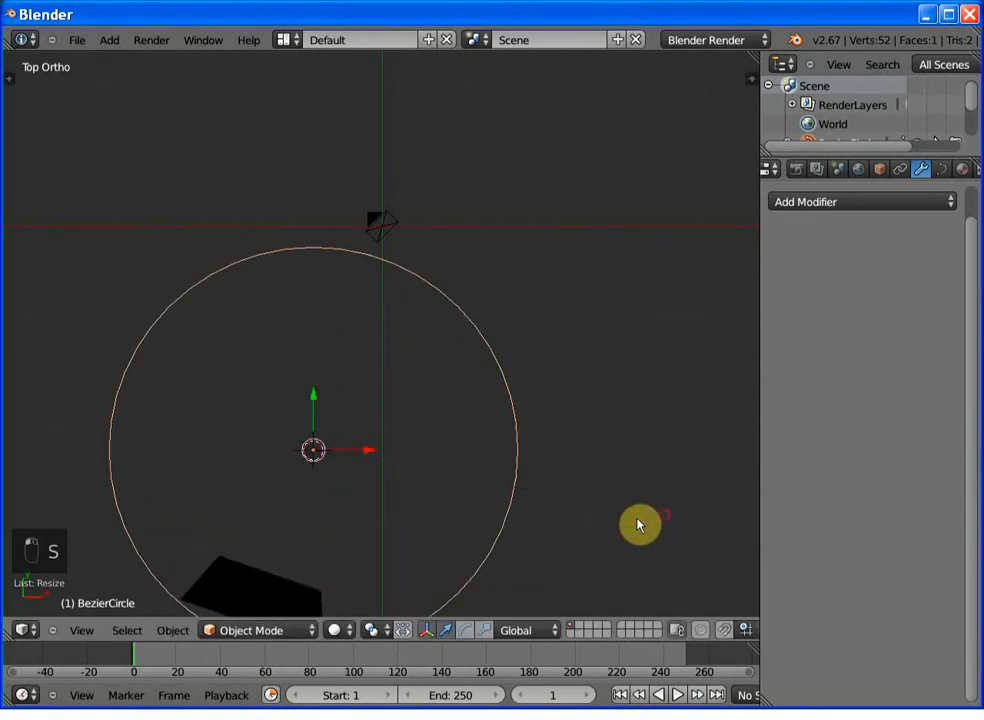
{"action": "scroll", "coordinate": [505, 520], "scroll_direction": "down", "scroll_amount": 2}
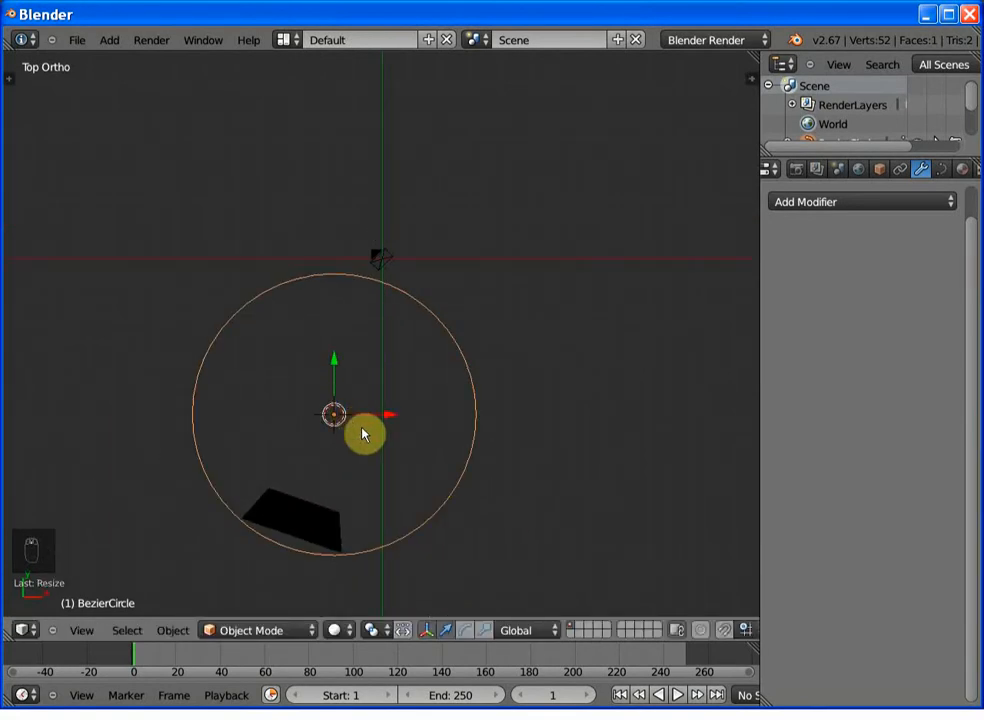
Step: Move the Bezier circle along the Y and X axes until it is centred on the camera at the world origin
{"action": "key", "text": "g"}
{"action": "key", "text": "y"}
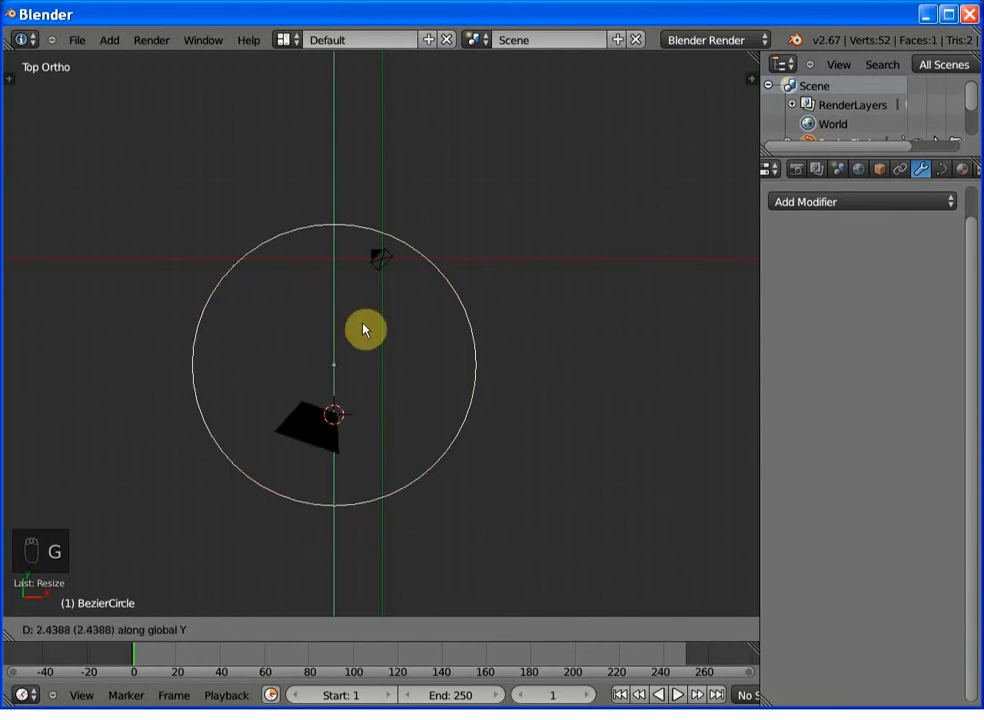
{"action": "left_click", "coordinate": [373, 278]}
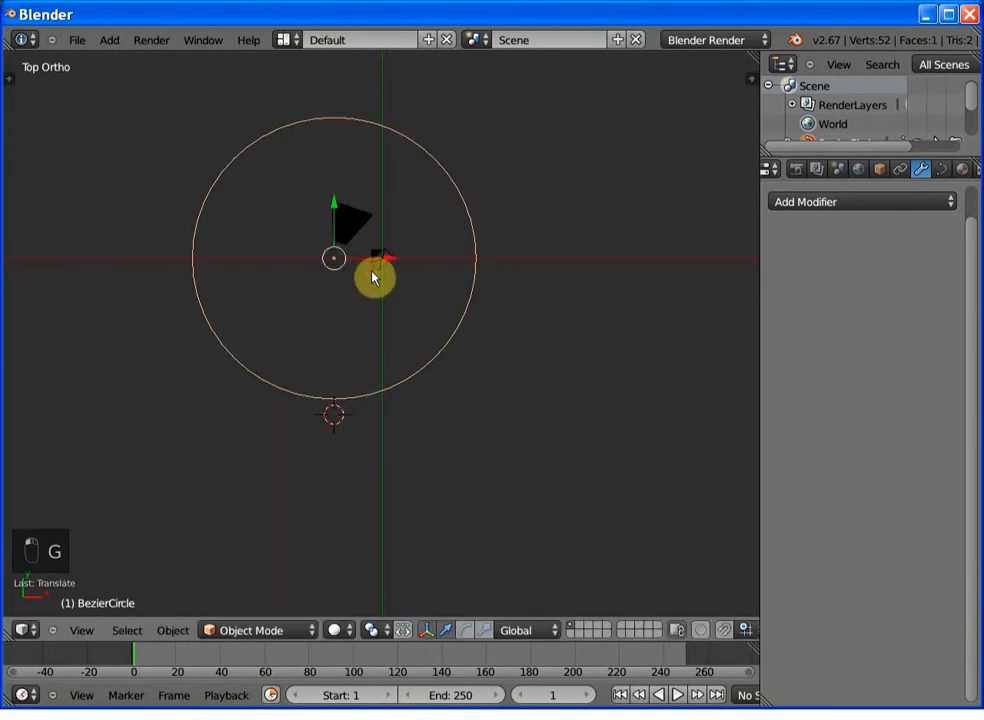
{"action": "key", "text": "g"}
{"action": "key", "text": "x"}
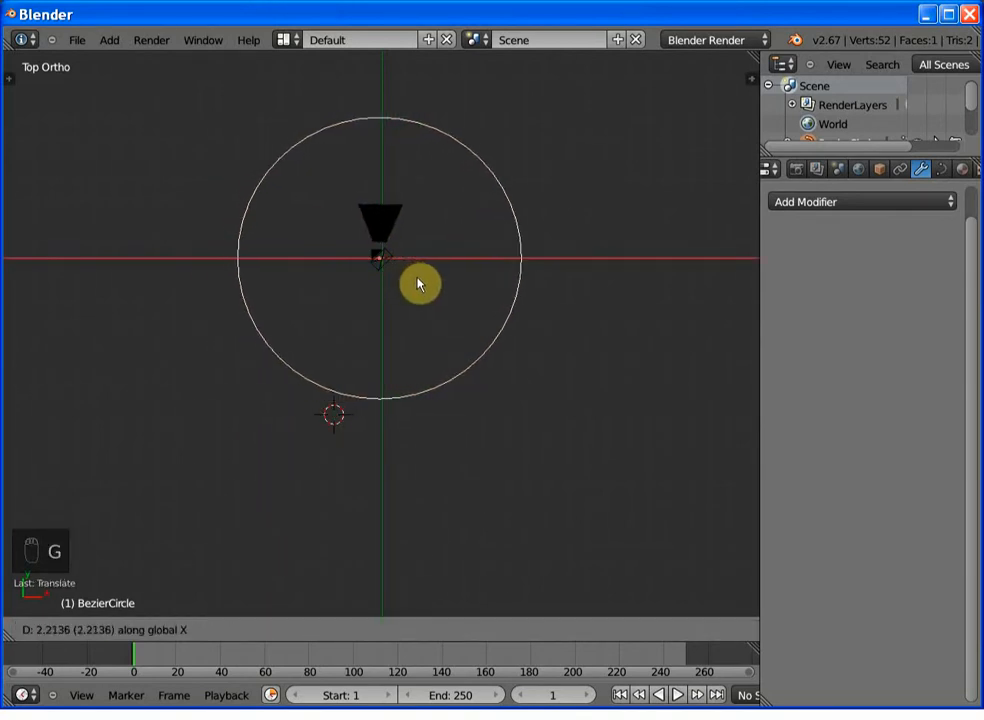
{"action": "left_click", "coordinate": [425, 289]}
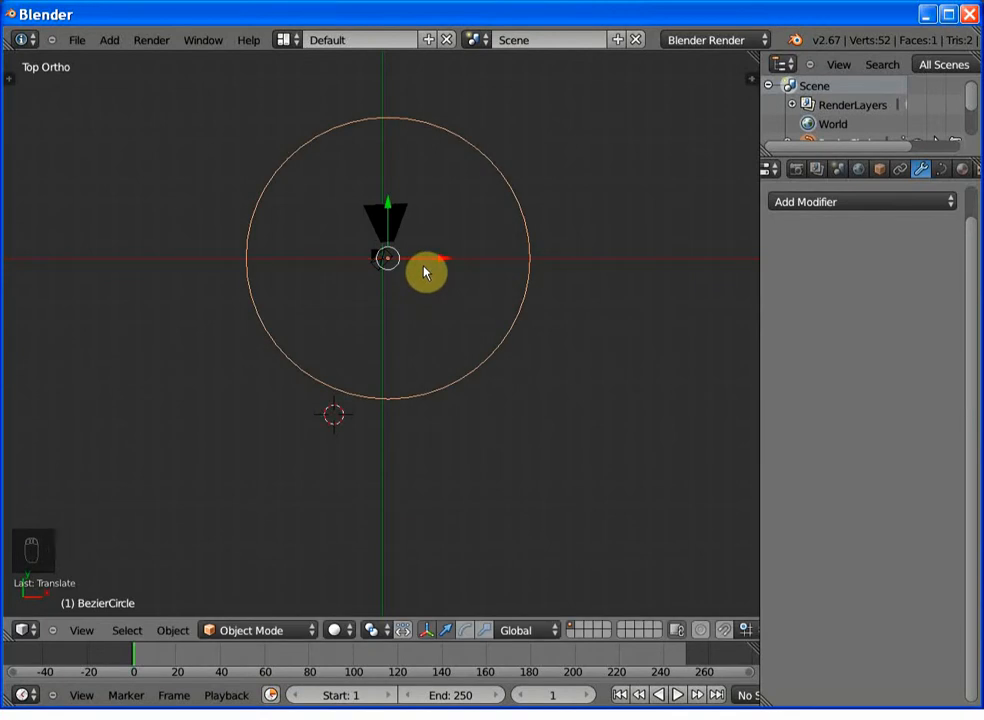
{"action": "key", "text": "g"}
{"action": "key", "text": "x"}
{"action": "left_click", "coordinate": [379, 222]}
Step: Move the plane along the Y axis so its deformed shape straddles the lower edge of the Bezier circle
{"action": "right_click", "coordinate": [379, 222]}
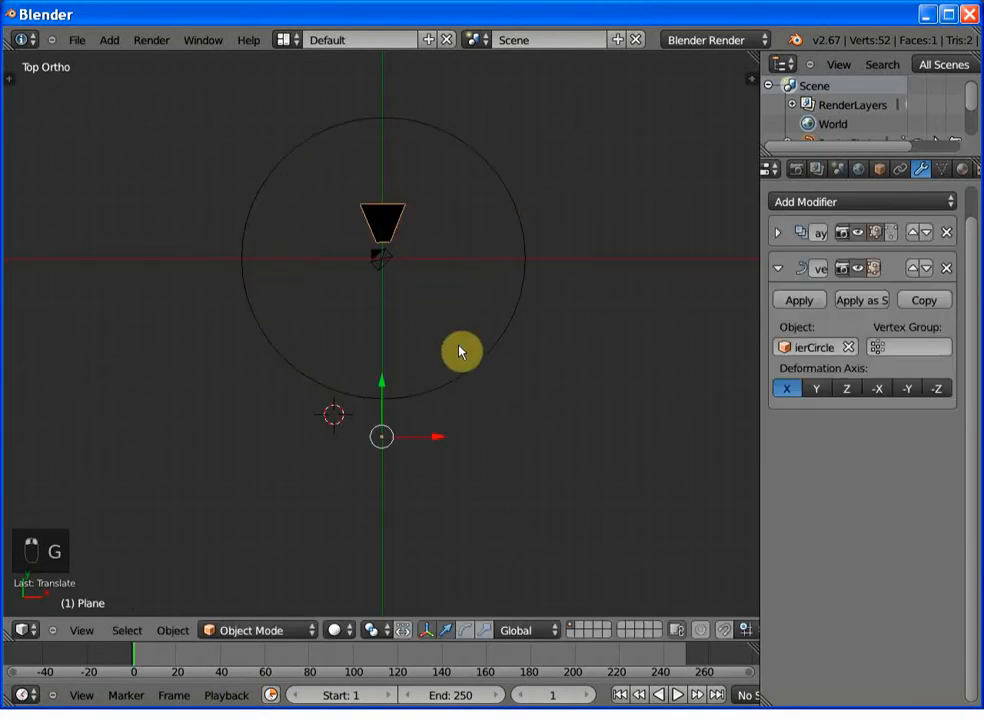
{"action": "left_click_drag", "start_coordinate": [387, 376], "coordinate": [381, 470]}
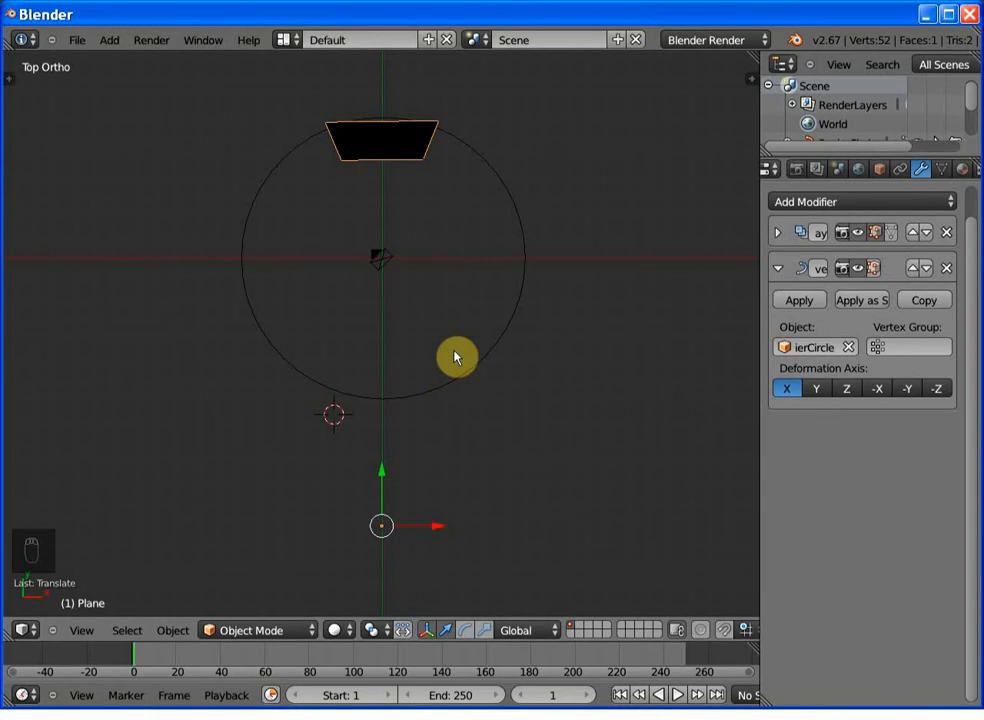
{"action": "key", "text": "g"}
{"action": "key", "text": "y"}
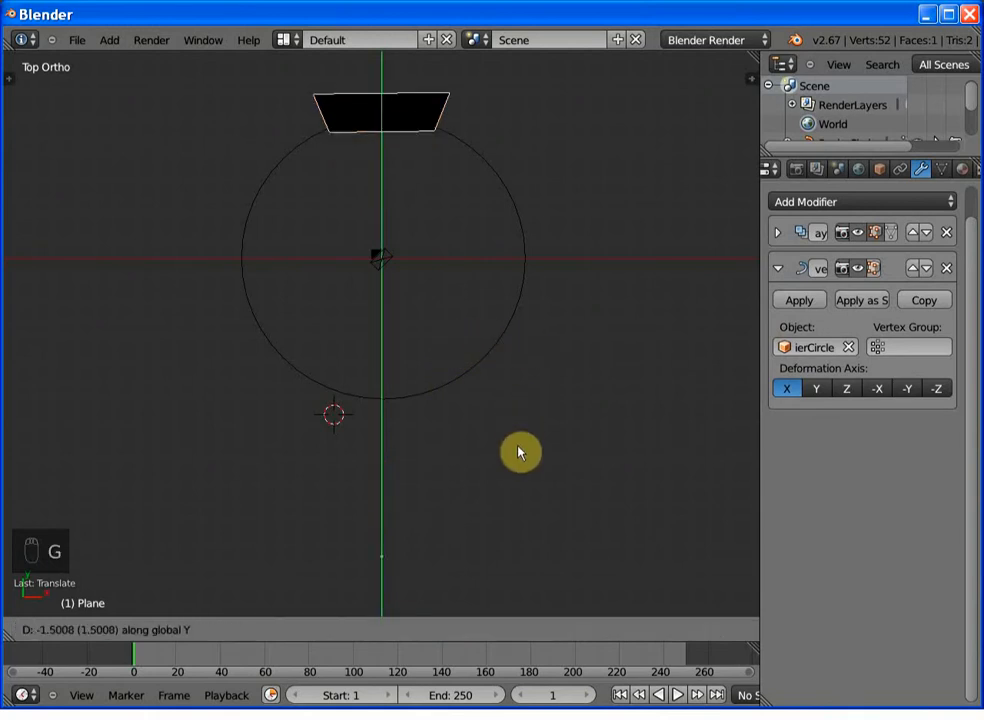
{"action": "left_click", "coordinate": [464, 65]}
Step: Scale the plane up along the Y axis until its shape tapers to a point at the circle's centre
{"action": "key", "text": "s"}
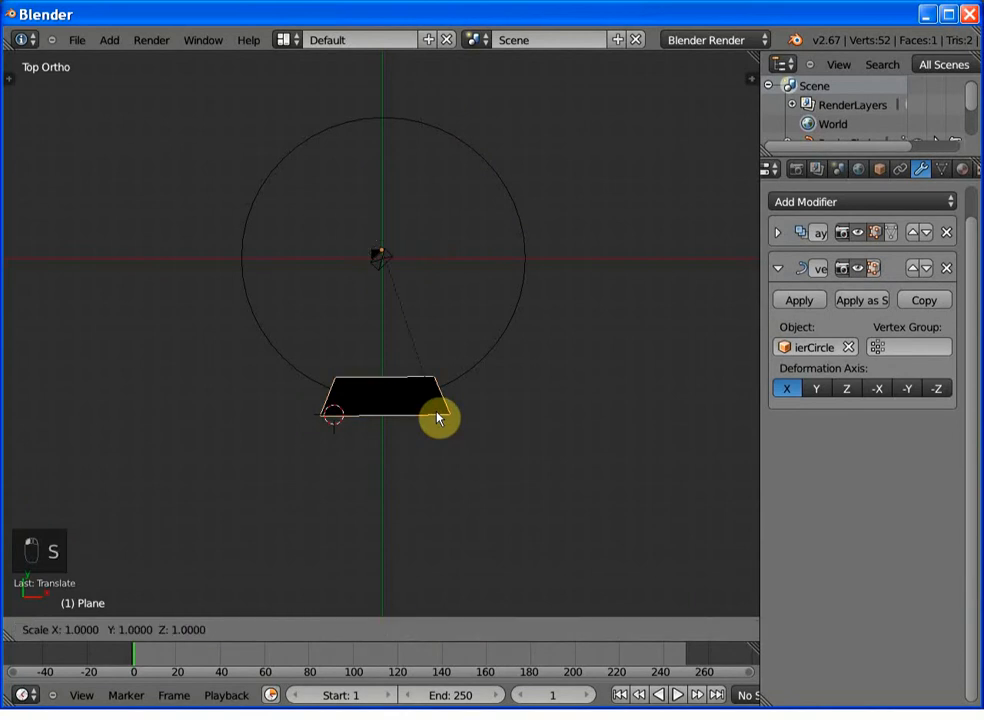
{"action": "key", "text": "y"}
{"action": "left_click", "coordinate": [709, 628]}
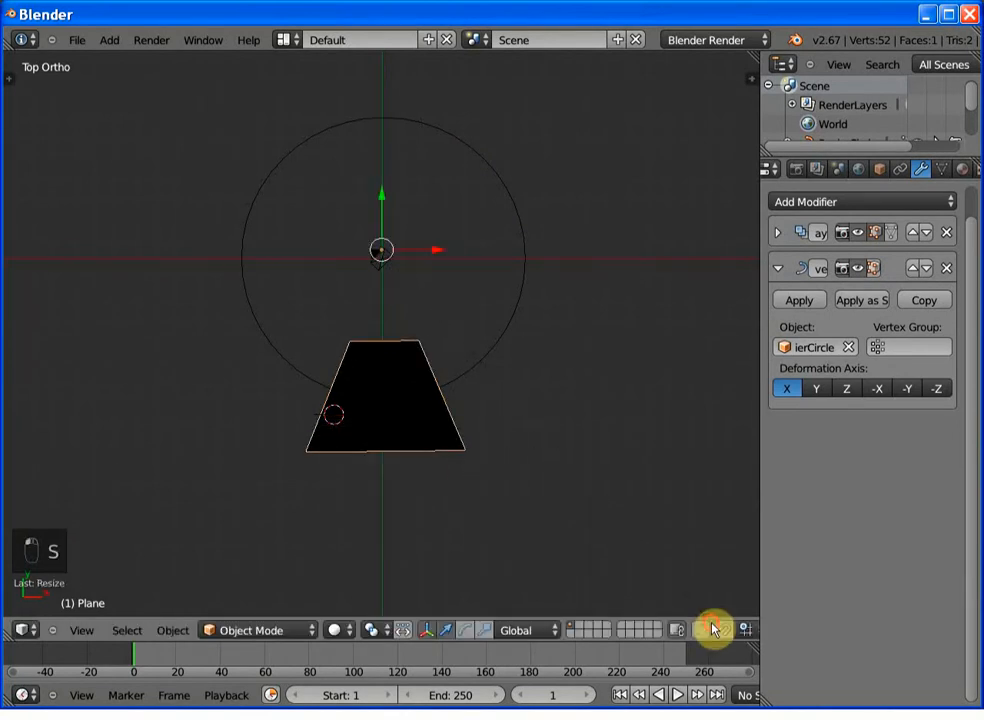
{"action": "key", "text": "s"}
{"action": "key", "text": "y"}
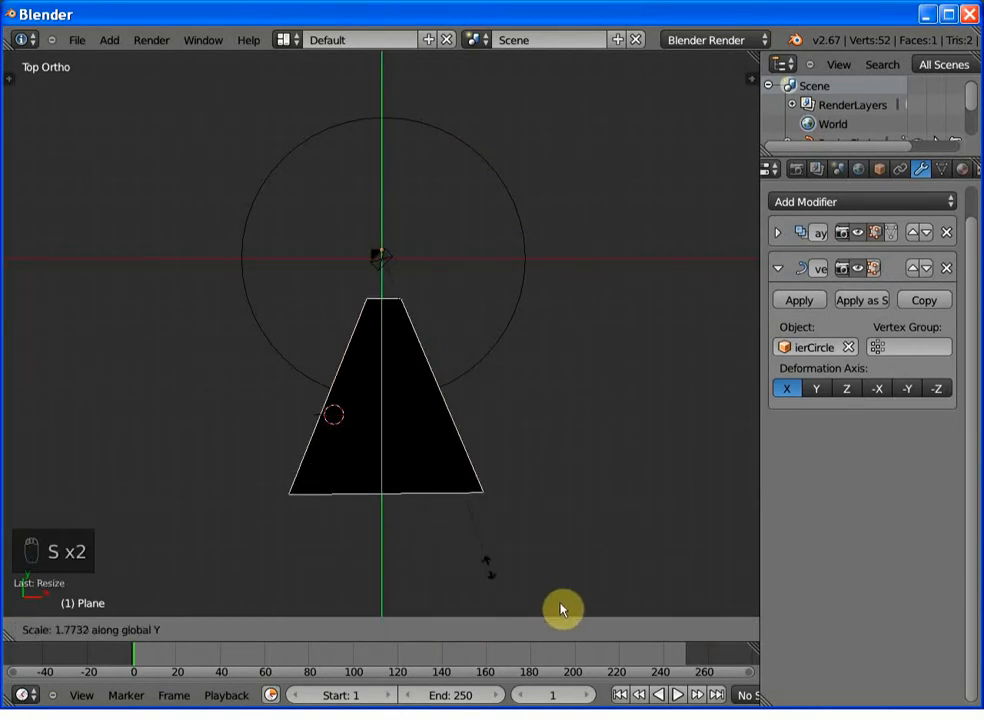
{"action": "left_click", "coordinate": [654, 634]}
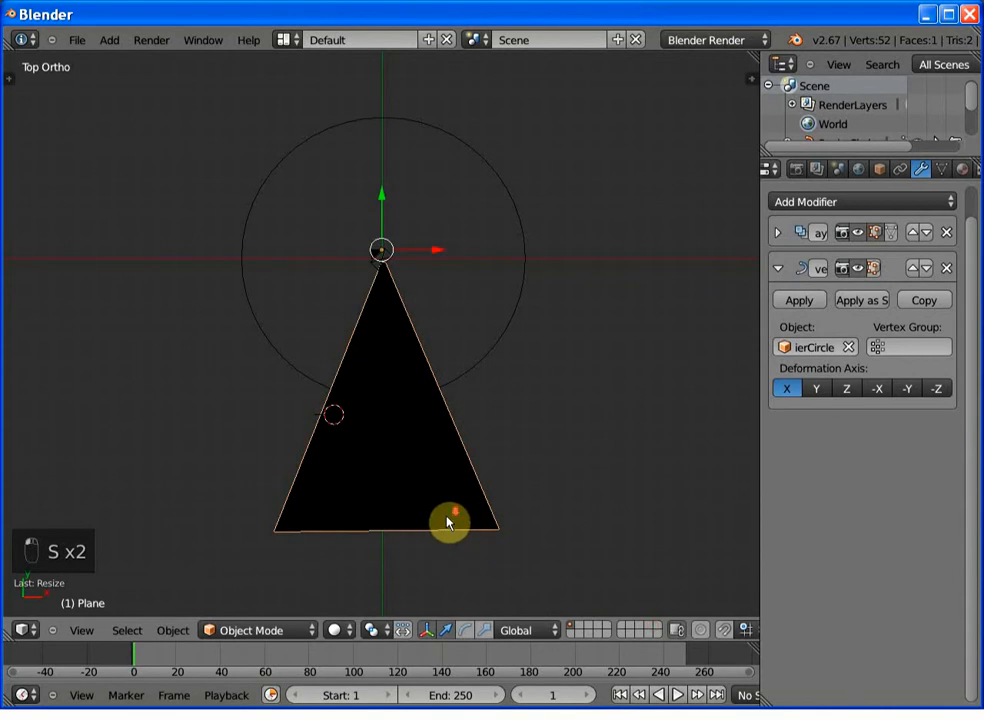
Step: Enlarge the Bezier circle uniformly to more than three times its size to narrow the wedge
{"action": "scroll", "coordinate": [448, 521], "scroll_direction": "down", "scroll_amount": 2}
{"action": "scroll", "coordinate": [440, 480], "scroll_direction": "down", "scroll_amount": 3}
{"action": "right_click", "coordinate": [425, 339]}
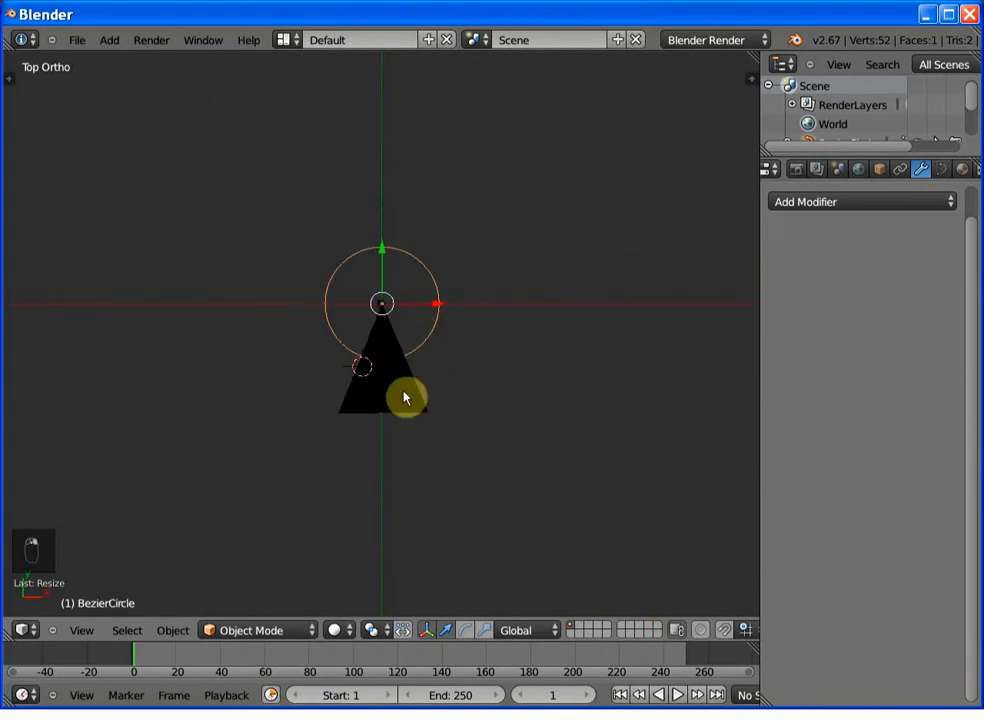
{"action": "key", "text": "s"}
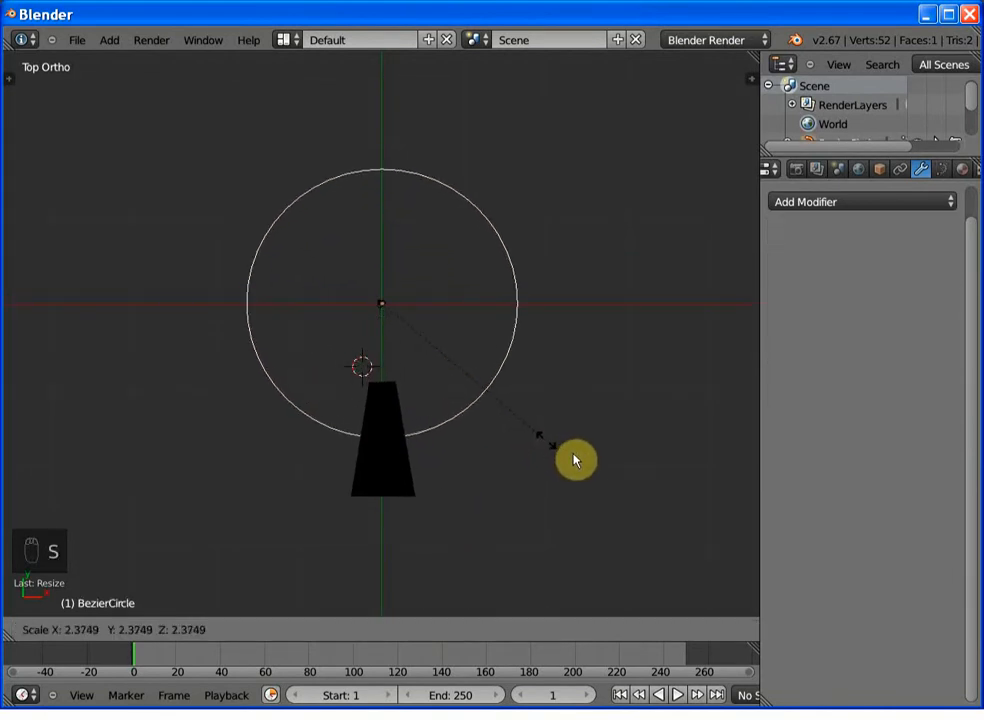
{"action": "left_click", "coordinate": [632, 485]}
Step: Stretch the narrowed plane along the Y axis until its inner tip reaches the circle's centre again
{"action": "right_click", "coordinate": [401, 483]}
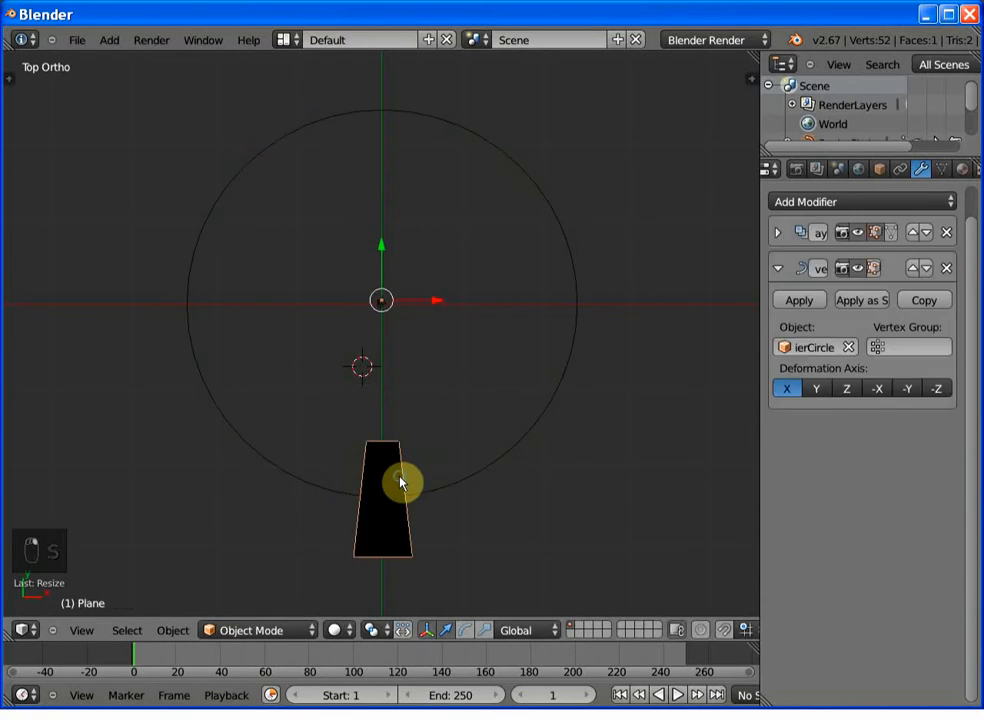
{"action": "key", "text": "s"}
{"action": "key", "text": "y"}
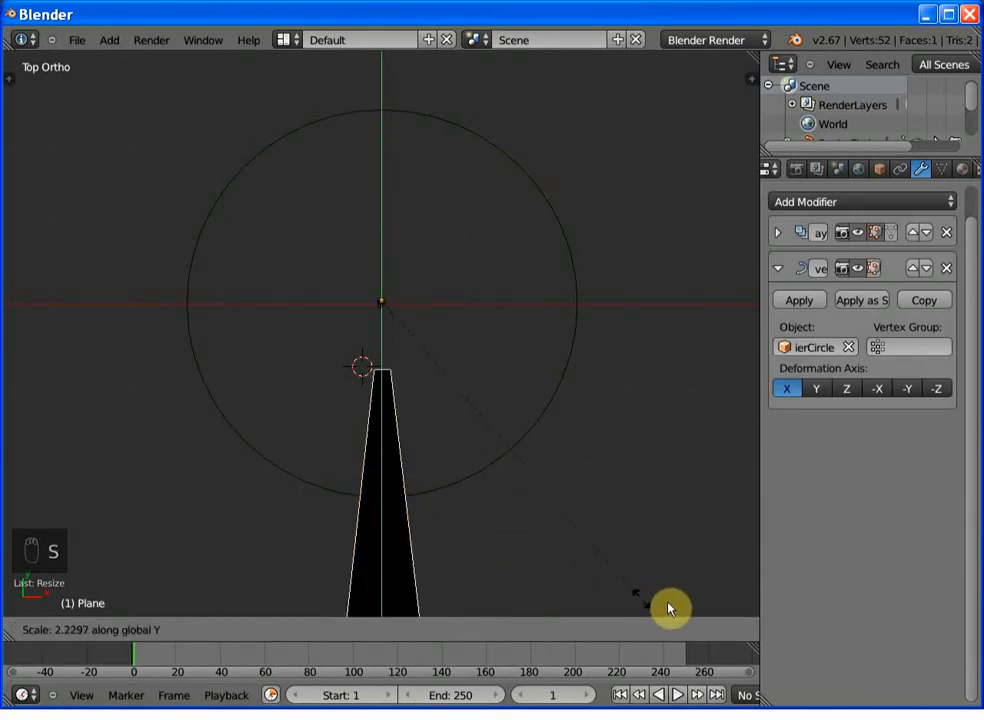
{"action": "left_click", "coordinate": [667, 602]}
{"action": "key", "text": "s"}
{"action": "key", "text": "y"}
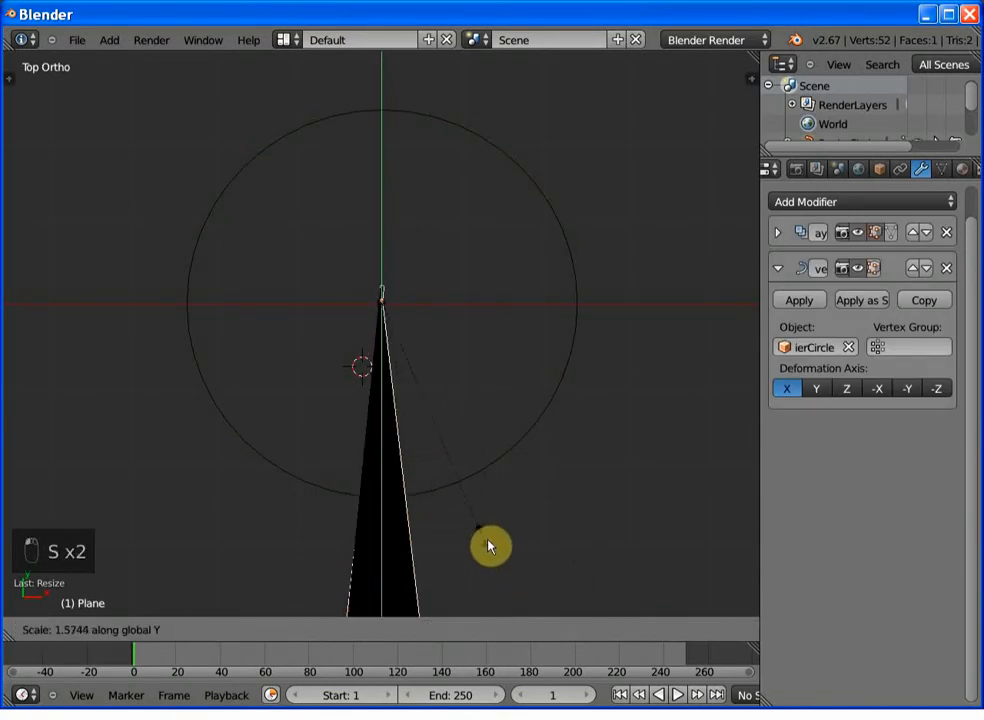
{"action": "left_click", "coordinate": [473, 516]}
Step: Scale the Bezier circle up uniformly to about twice its size for an even thinner wedge
{"action": "scroll", "coordinate": [473, 516], "scroll_direction": "down", "scroll_amount": 5}
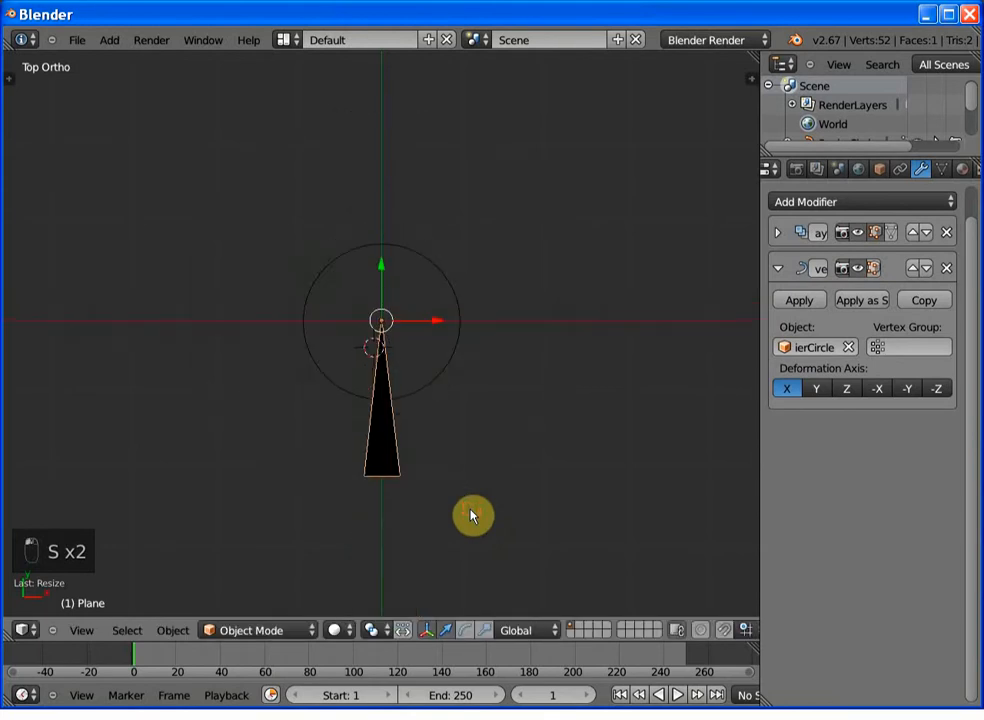
{"action": "right_click", "coordinate": [419, 397]}
{"action": "key", "text": "s"}
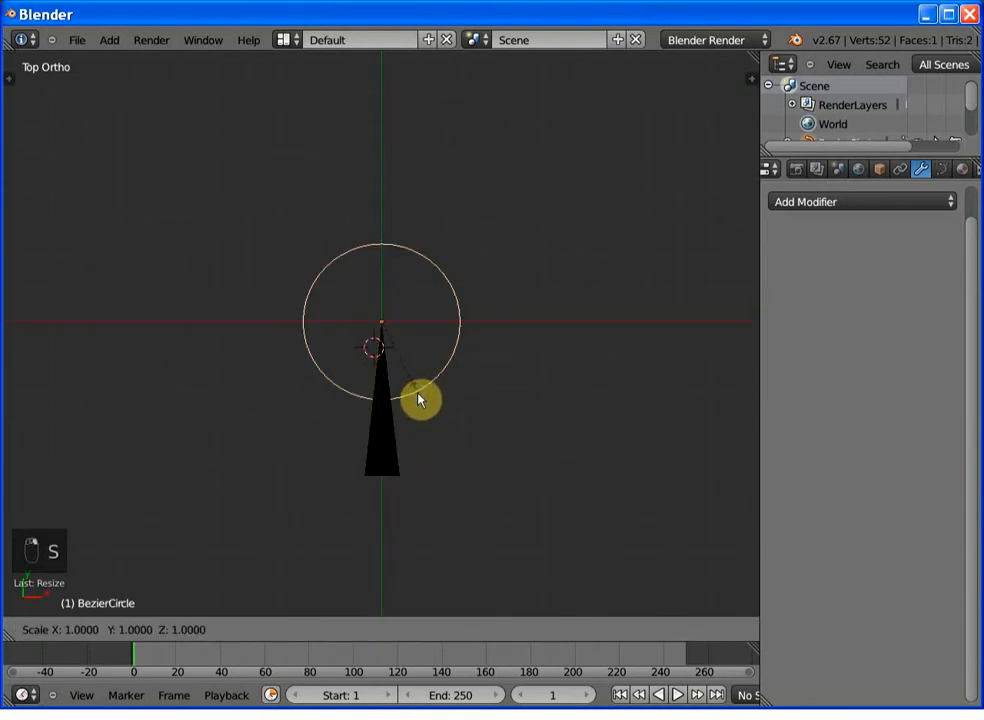
{"action": "left_click", "coordinate": [487, 461]}
Step: Scale the thin plane by about 2.1 along the Y axis so its tip meets the circle's centre
{"action": "right_click", "coordinate": [387, 481]}
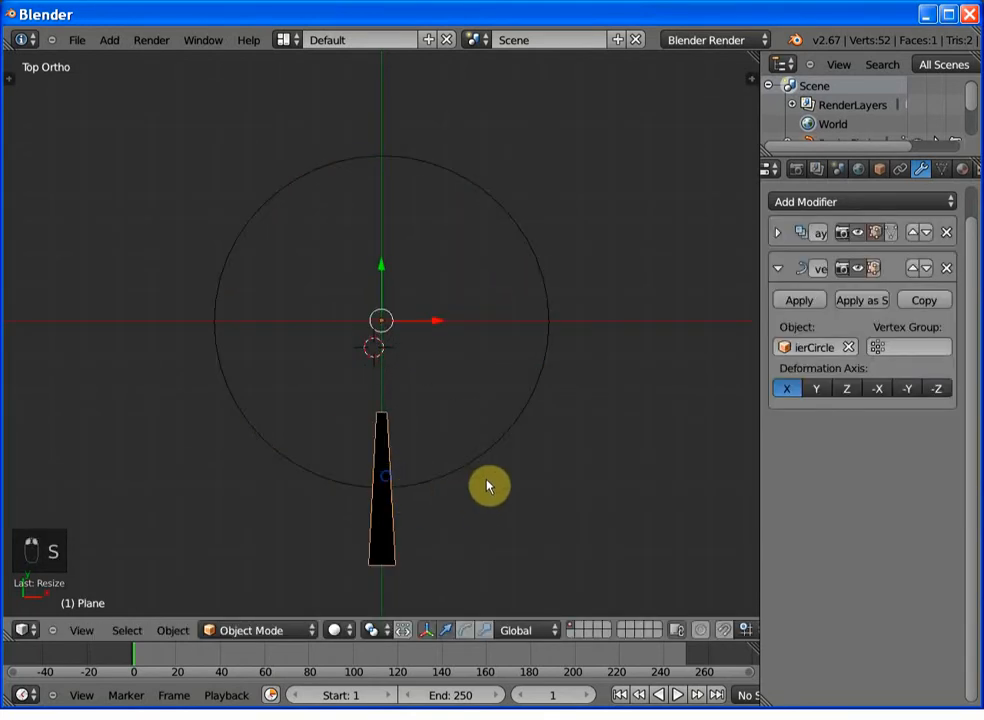
{"action": "key", "text": "s"}
{"action": "key", "text": "y"}
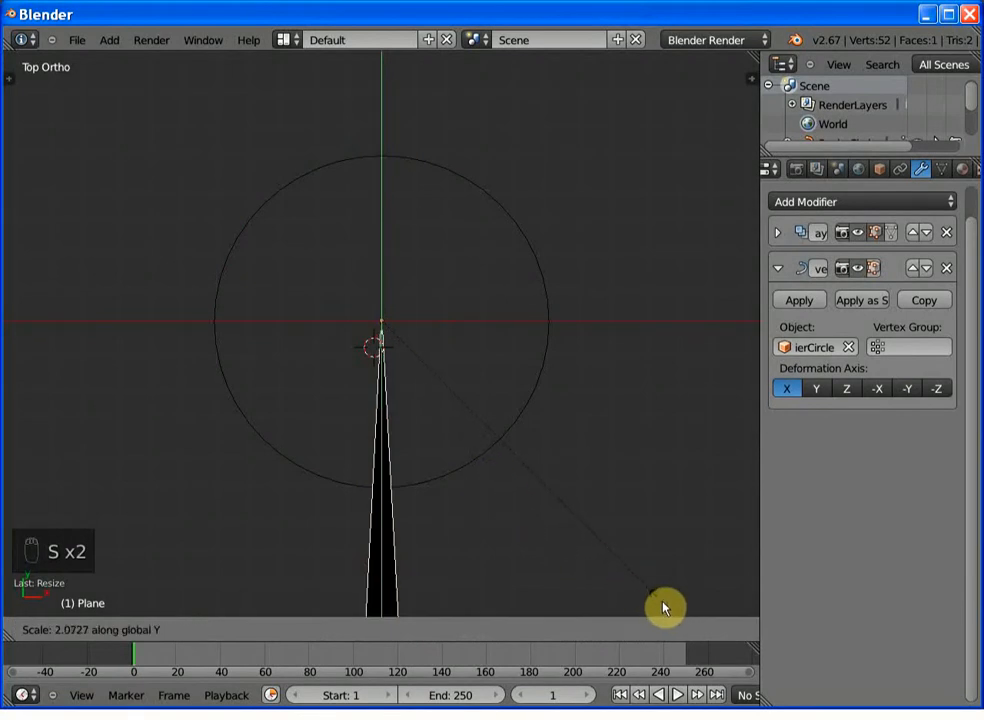
{"action": "left_click", "coordinate": [668, 614]}
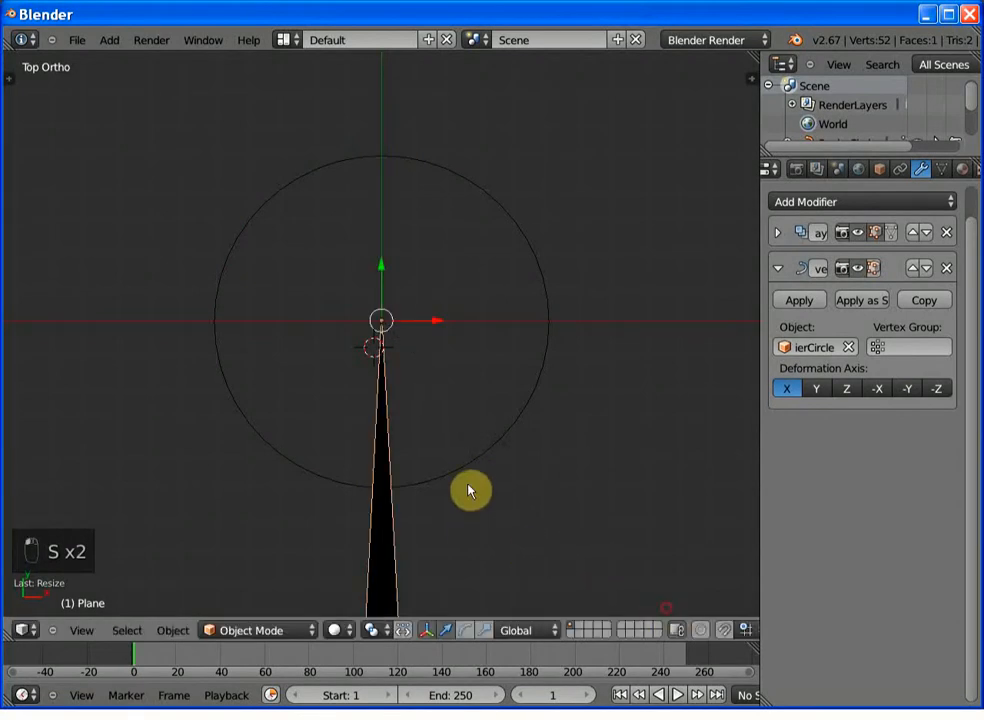
Step: Set the plane's Array modifier to a count of 4 with relative offsets of 2 on X and 0 on Y
{"action": "left_click", "coordinate": [779, 233]}
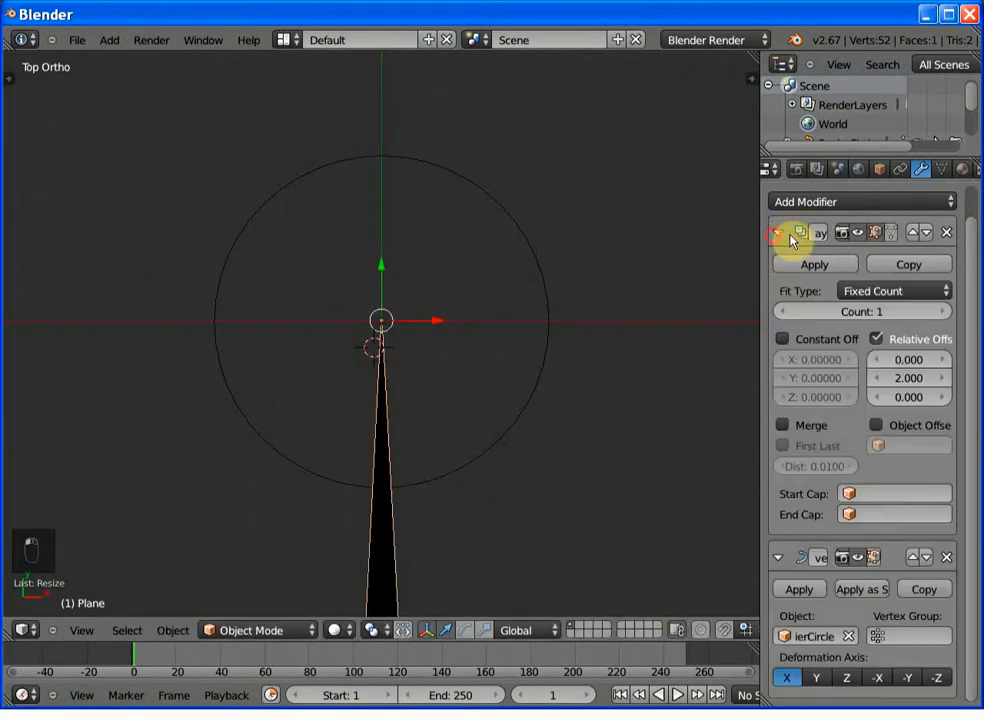
{"action": "left_click", "coordinate": [945, 312]}
{"action": "left_click", "coordinate": [945, 312]}
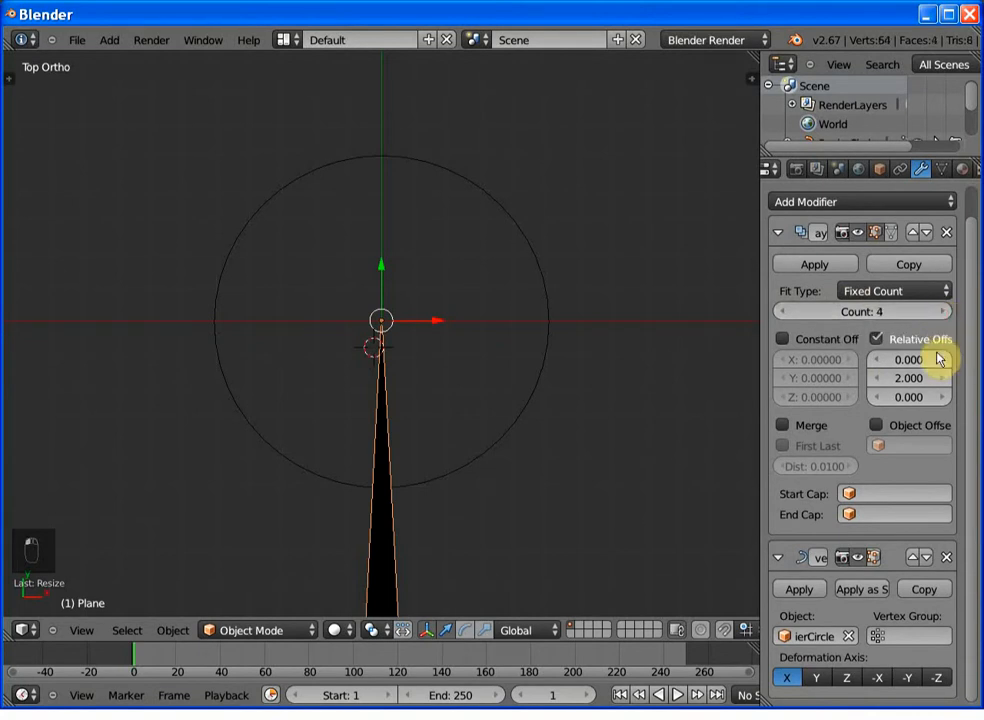
{"action": "left_click", "coordinate": [910, 378]}
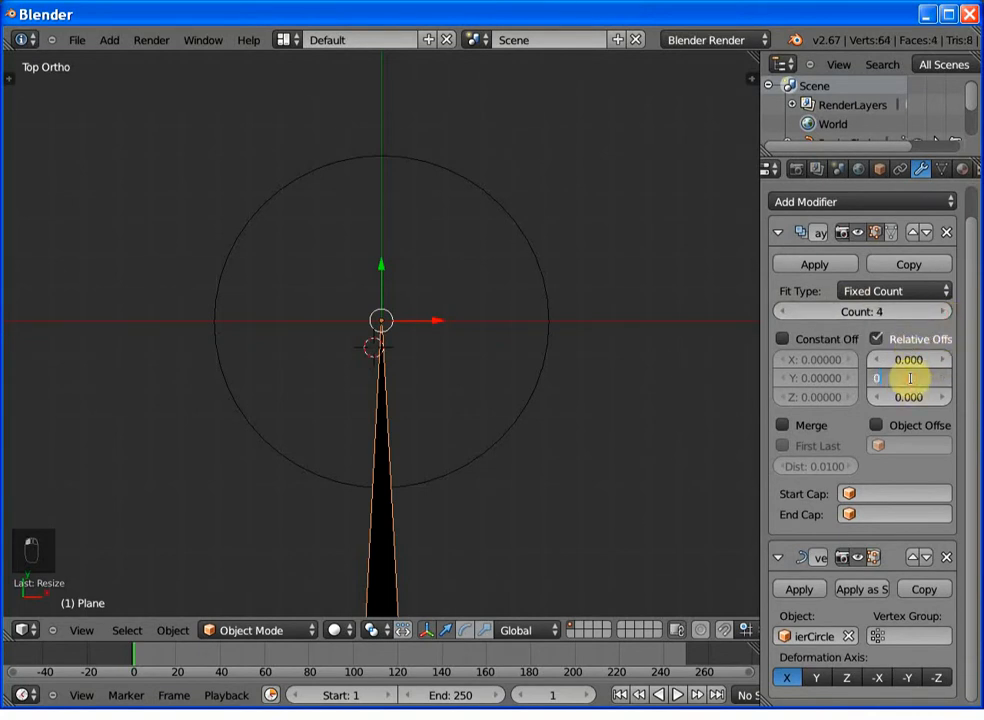
{"action": "type", "text": "0"}
{"action": "left_click", "coordinate": [907, 360]}
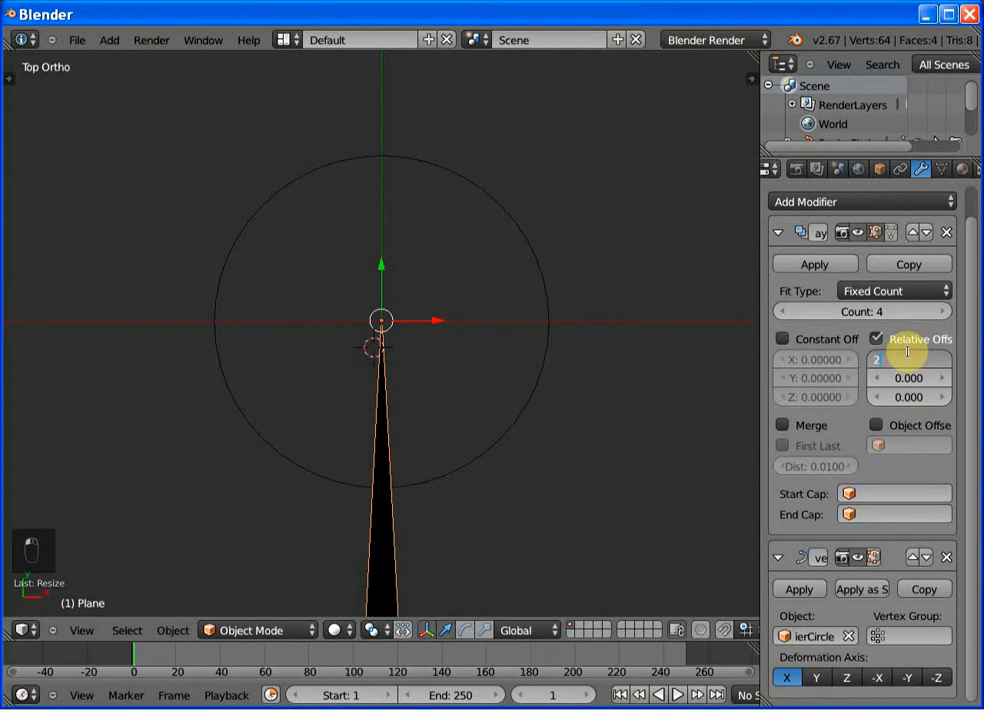
{"action": "key", "text": "Return"}
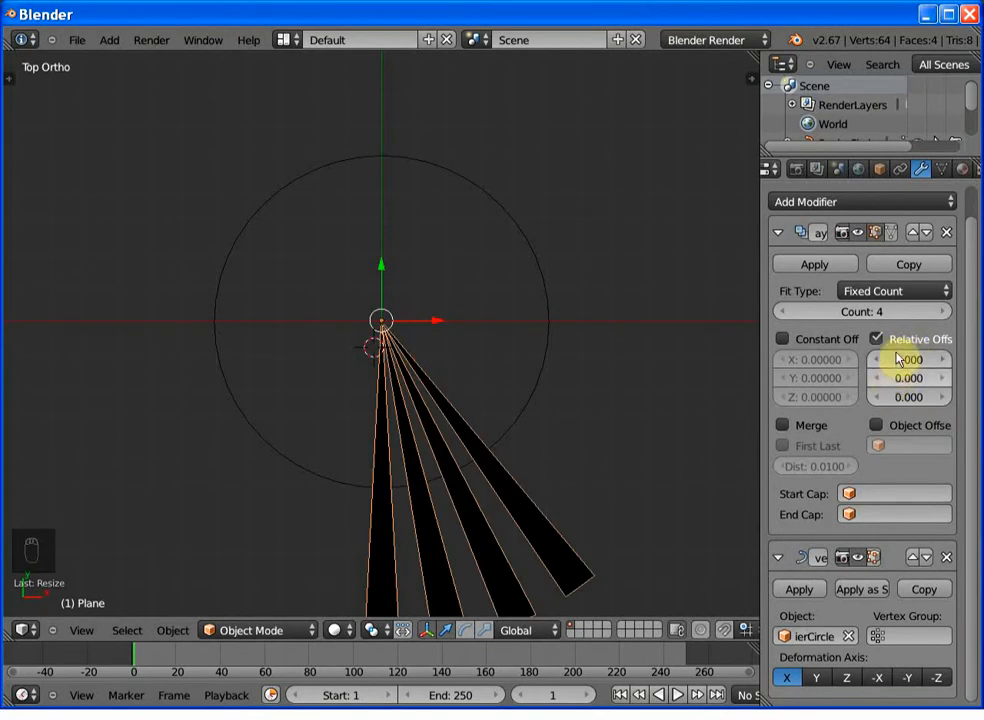
Step: Raise the plane's Array count to 30 so the wedges fan all the way around the circle
{"action": "left_click", "coordinate": [940, 312]}
{"action": "left_click", "coordinate": [940, 312]}
{"action": "left_click", "coordinate": [940, 312]}
{"action": "left_click", "coordinate": [940, 312]}
{"action": "left_click", "coordinate": [940, 312]}
{"action": "left_click", "coordinate": [940, 312]}
{"action": "left_click", "coordinate": [940, 312]}
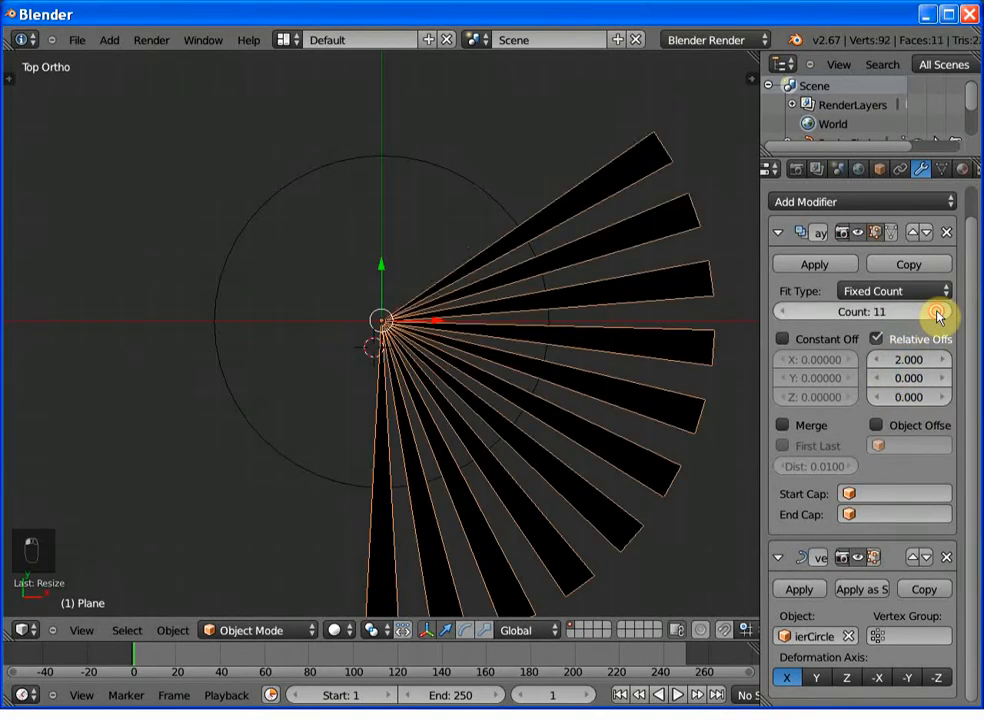
{"action": "left_click", "coordinate": [938, 314]}
{"action": "left_click", "coordinate": [938, 314]}
{"action": "left_click", "coordinate": [938, 314]}
{"action": "left_click", "coordinate": [938, 314]}
{"action": "left_click", "coordinate": [938, 314]}
{"action": "left_click", "coordinate": [938, 314]}
{"action": "left_click", "coordinate": [938, 314]}
{"action": "left_click", "coordinate": [938, 314]}
{"action": "left_click", "coordinate": [938, 314]}
{"action": "left_click", "coordinate": [938, 314]}
{"action": "left_click", "coordinate": [938, 314]}
{"action": "left_click", "coordinate": [938, 314]}
{"action": "left_click", "coordinate": [938, 314]}
{"action": "left_click", "coordinate": [938, 314]}
{"action": "left_click", "coordinate": [938, 314]}
{"action": "left_click", "coordinate": [938, 314]}
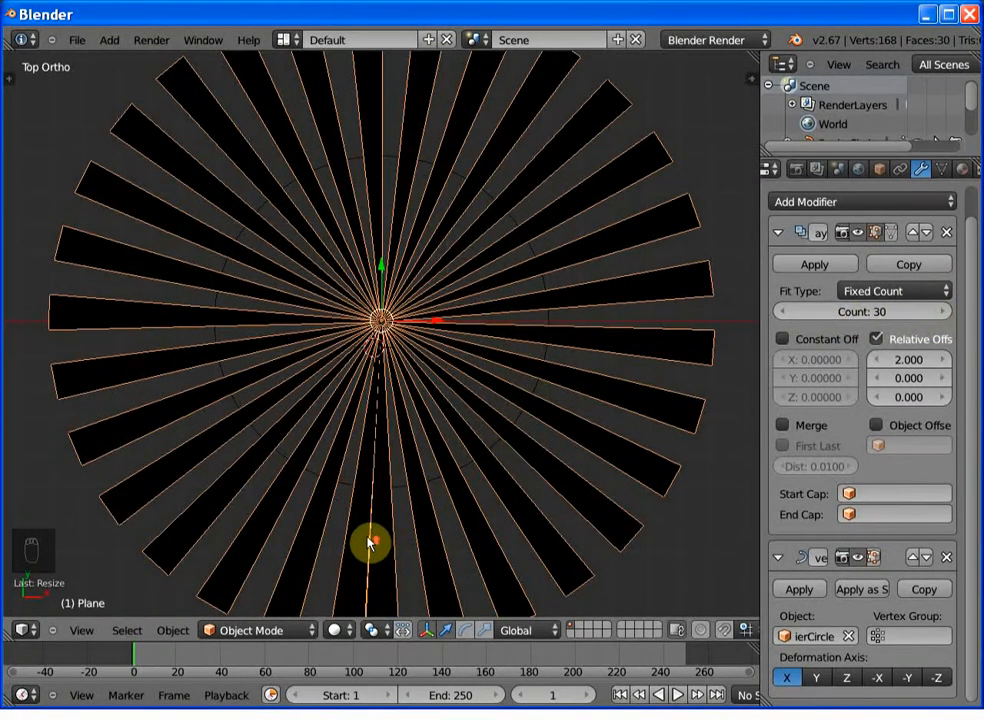
Step: Scale the Bezier circle up uniformly by about 1.01 to even out the gap between the first and last wedges
{"action": "scroll", "coordinate": [368, 543], "scroll_direction": "up", "scroll_amount": 1}
{"action": "scroll", "coordinate": [368, 543], "scroll_direction": "down", "scroll_amount": 3}
{"action": "scroll", "coordinate": [368, 543], "scroll_direction": "up", "scroll_amount": 1}
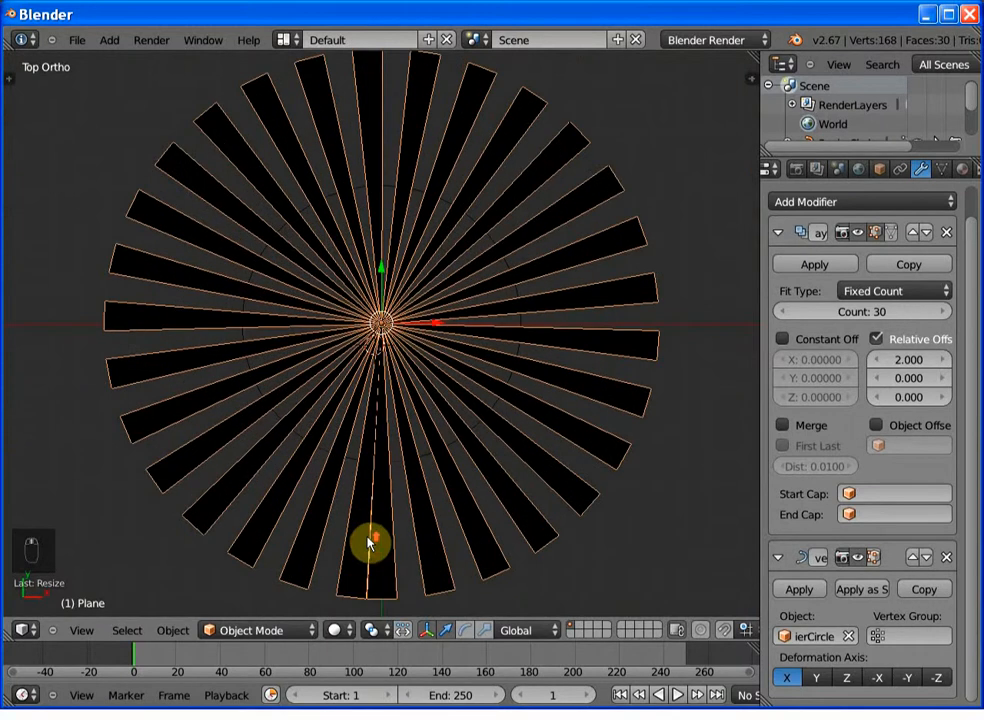
{"action": "right_click", "coordinate": [400, 466]}
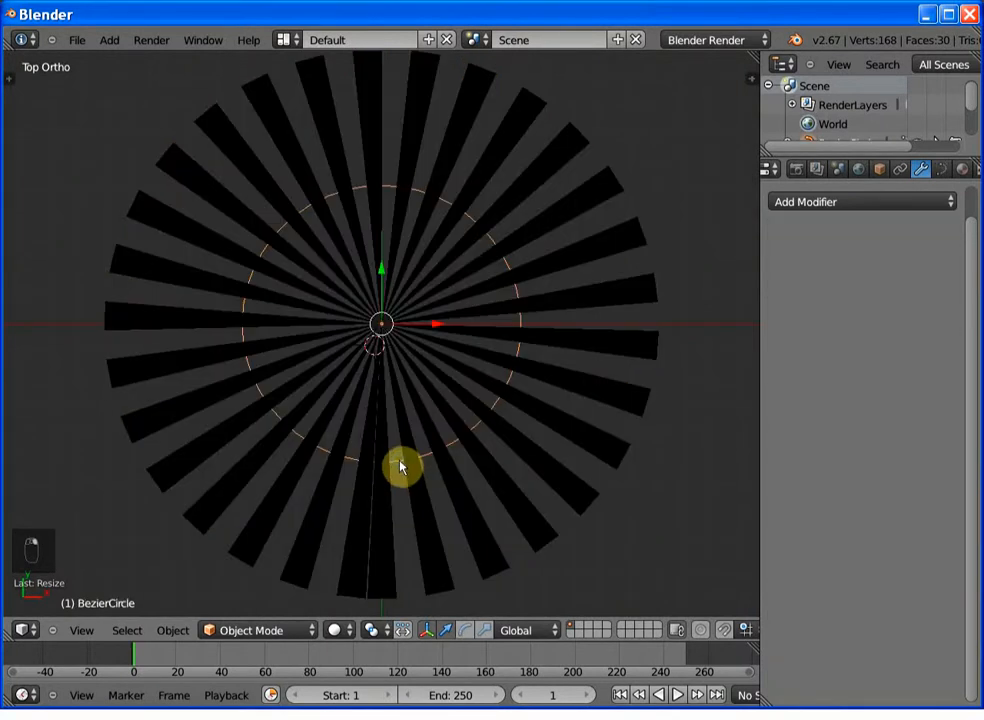
{"action": "key", "text": "s"}
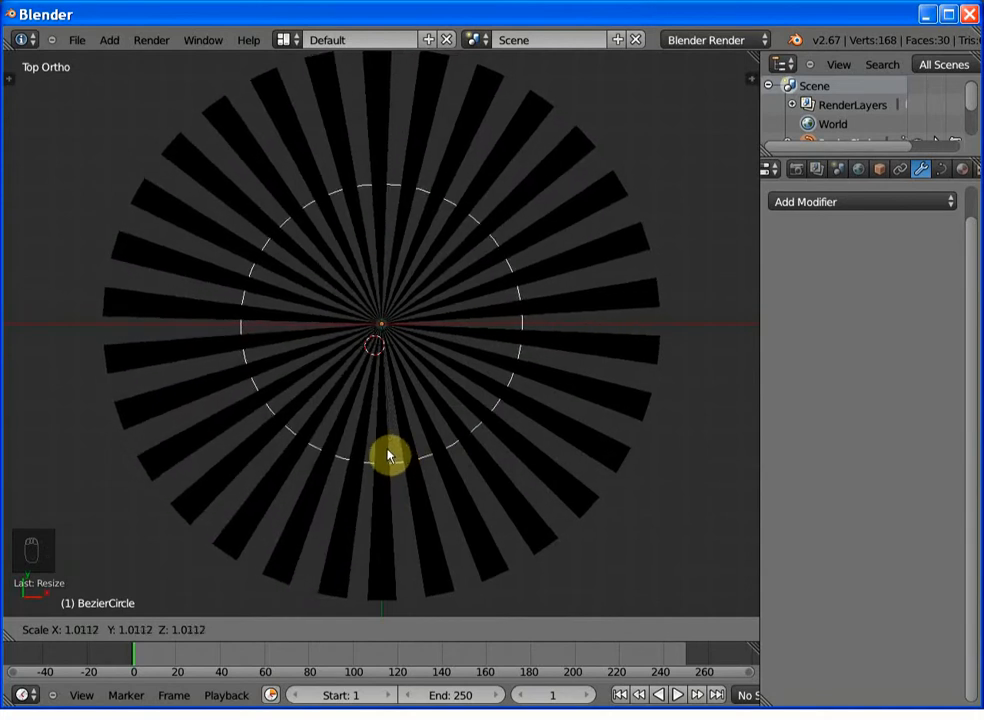
{"action": "left_click", "coordinate": [389, 457]}
Step: Render the radial pattern through the camera, examine its centre, and return to the top view
{"action": "key", "text": "KP_0"}
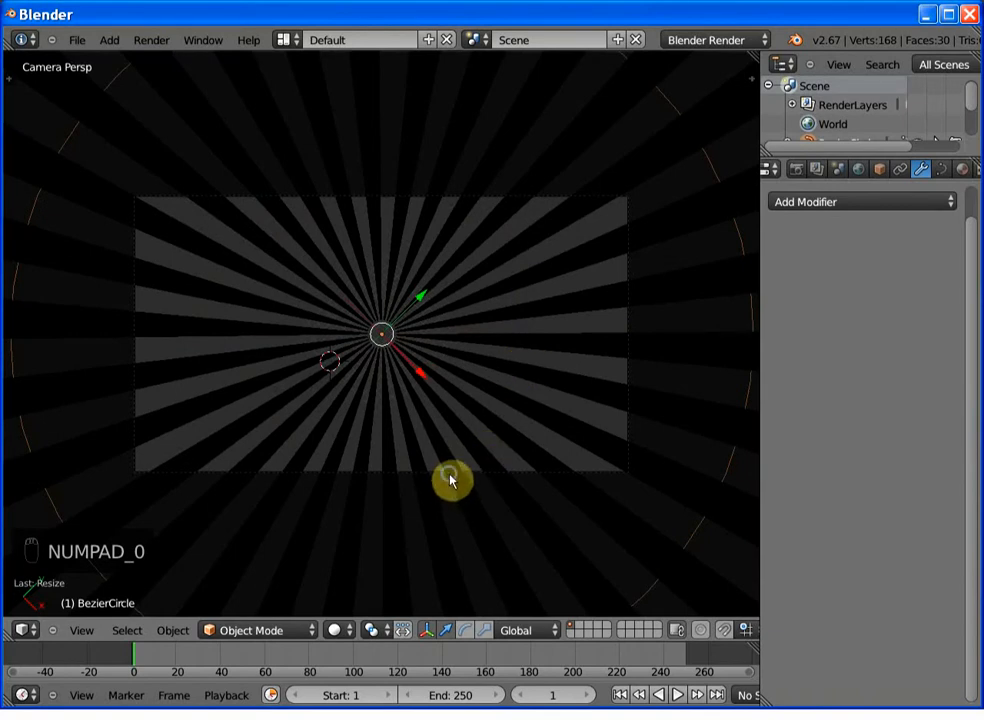
{"action": "right_click", "coordinate": [448, 476]}
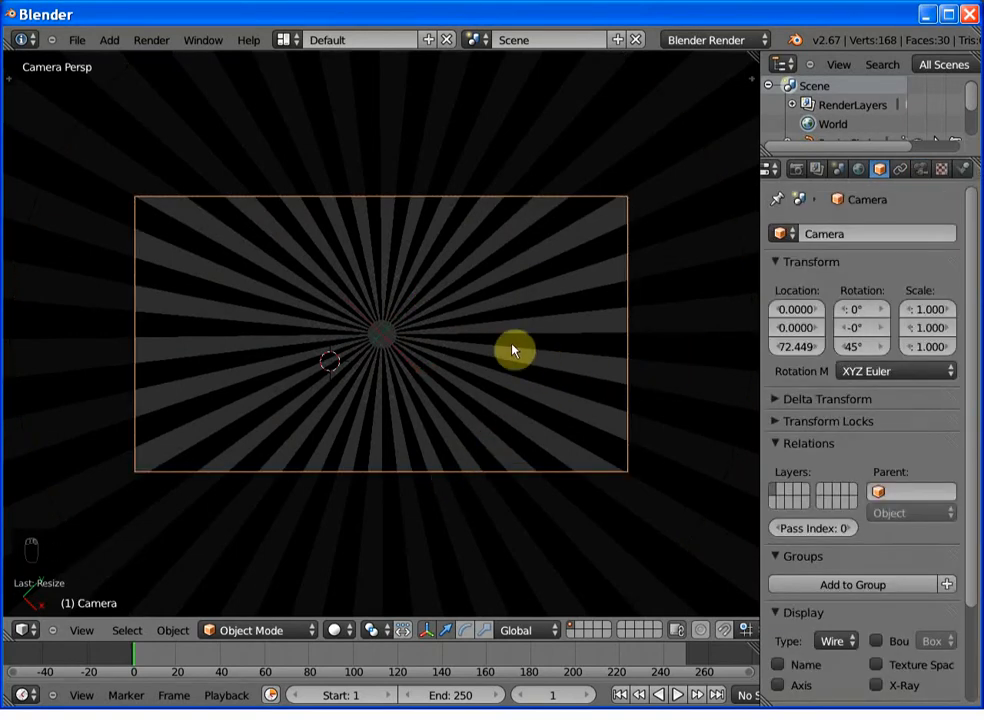
{"action": "key", "text": "F12"}
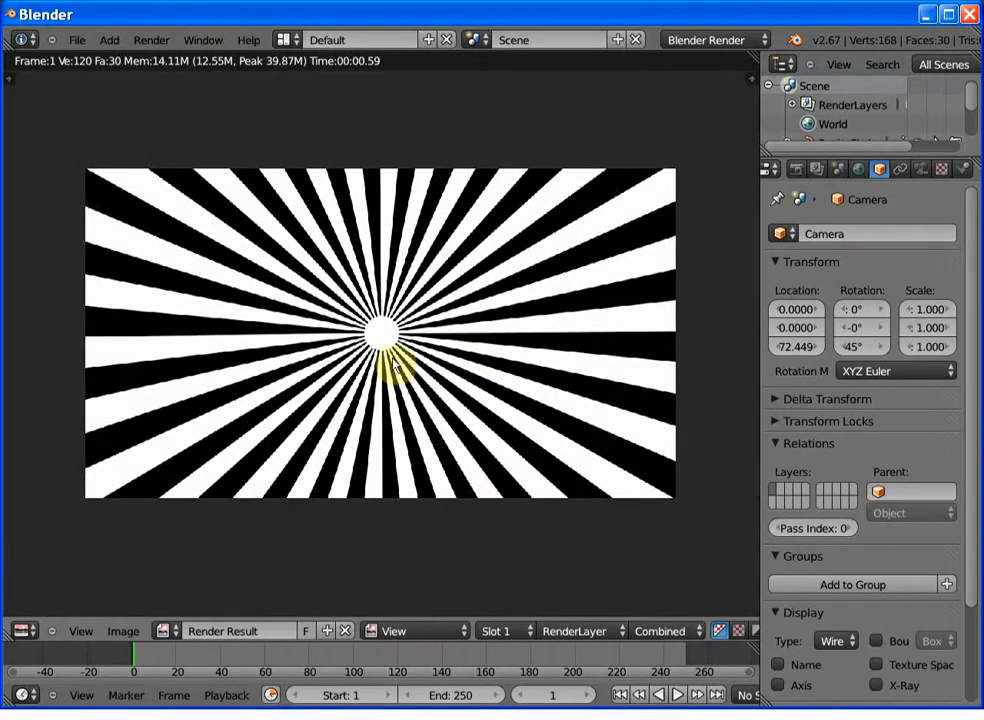
{"action": "scroll", "coordinate": [392, 362], "scroll_direction": "up", "scroll_amount": 1}
{"action": "scroll", "coordinate": [395, 362], "scroll_direction": "down", "scroll_amount": 1}
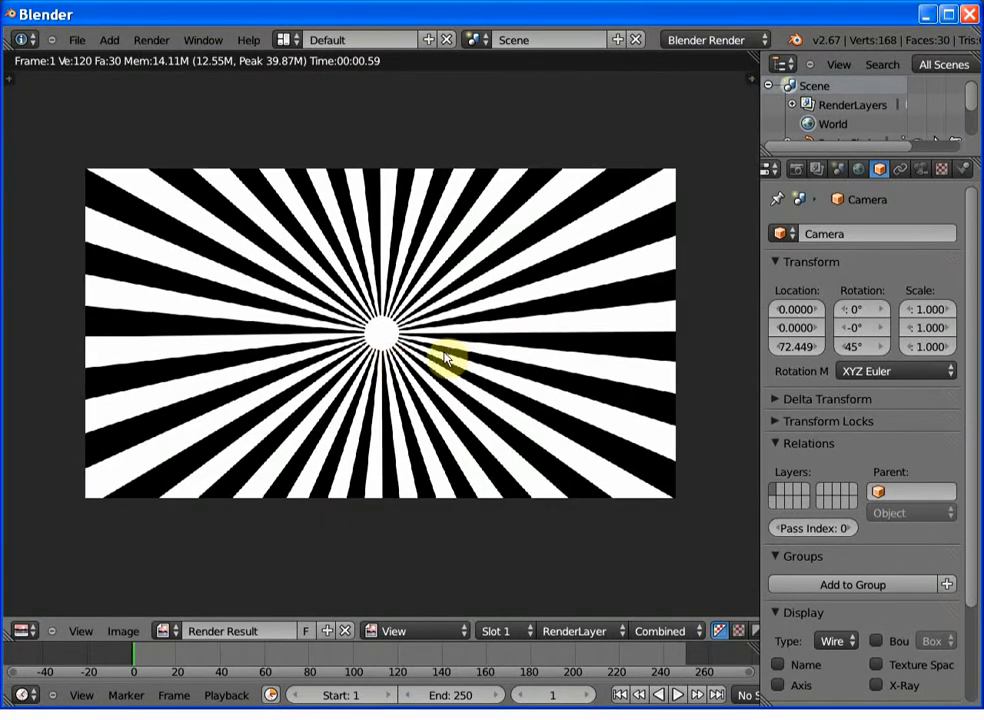
{"action": "key", "text": "Escape"}
{"action": "key", "text": "KP_0"}
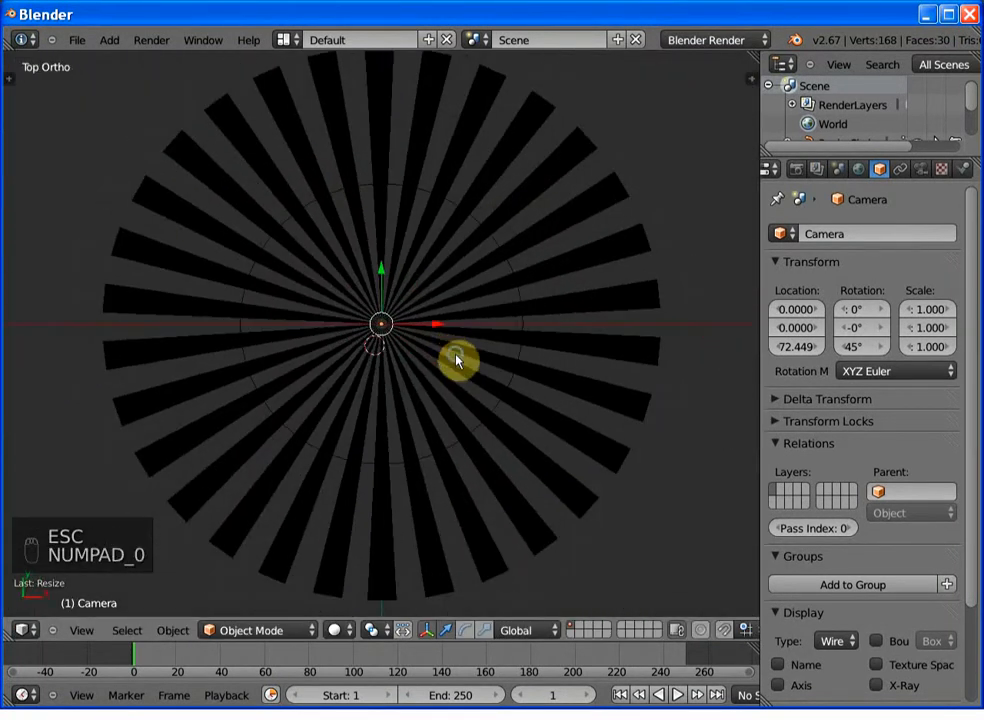
Step: Move the arrayed wedge plane to another layer to clear the working area
{"action": "right_click", "coordinate": [456, 361]}
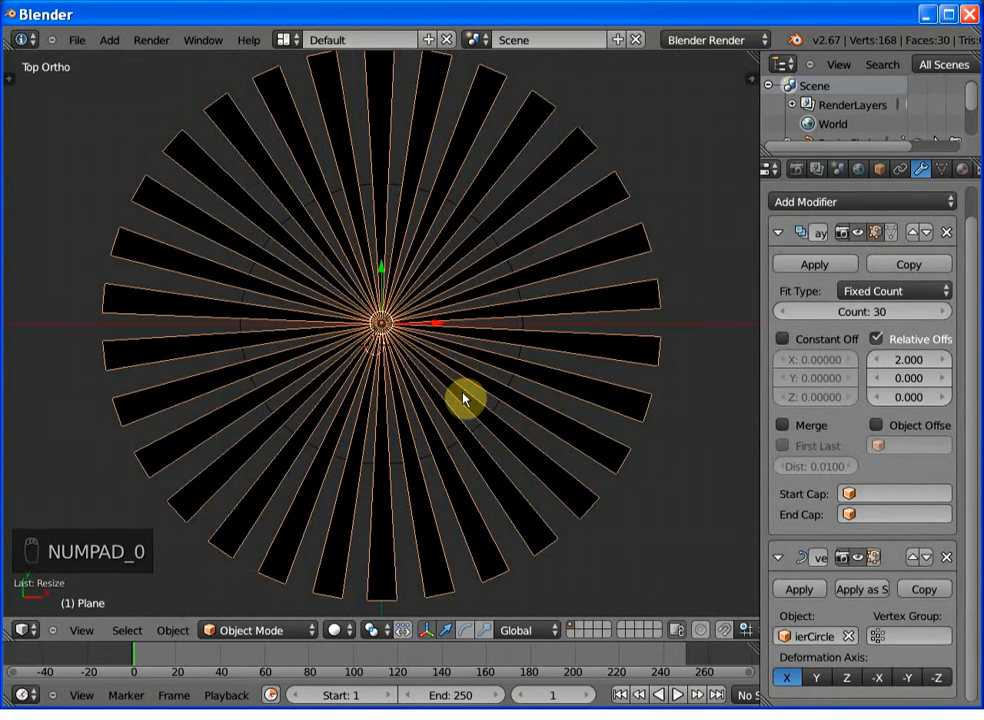
{"action": "key", "text": "m"}
{"action": "left_click", "coordinate": [632, 432]}
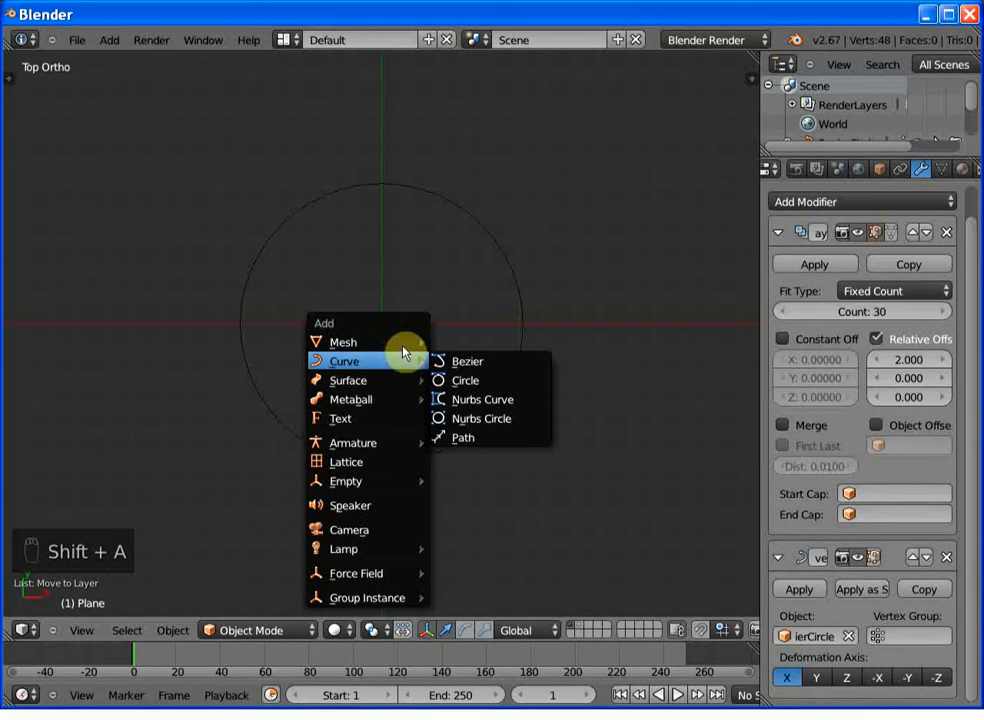
Step: Add a mesh circle with 32 vertices and radius 1, using the Triangle Fan fill type
{"action": "mouse_move", "coordinate": [428, 343]}
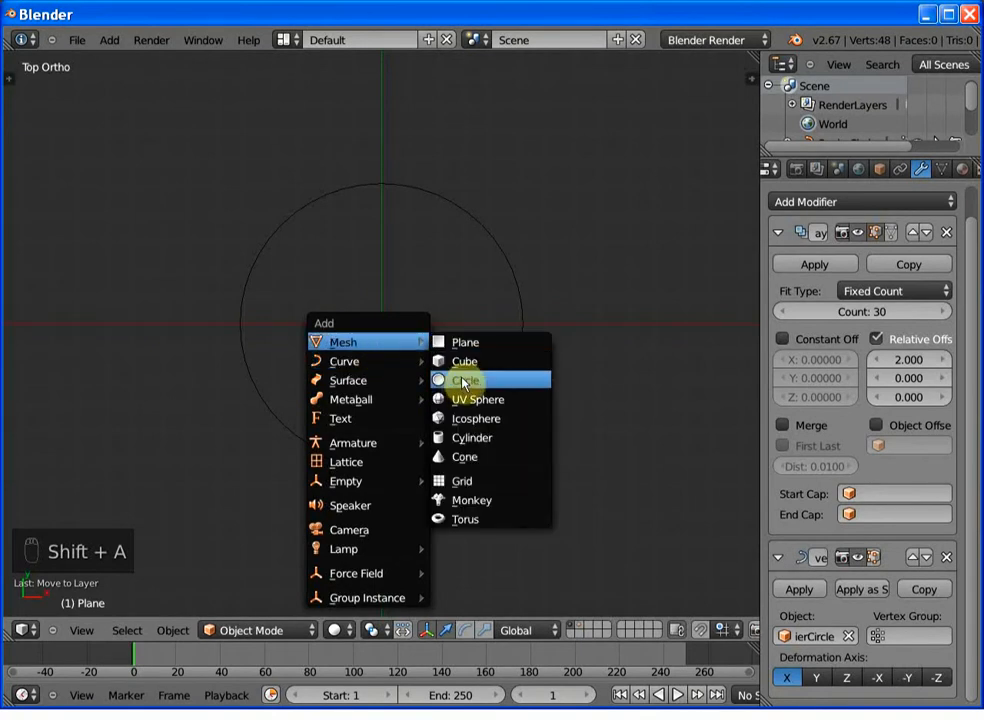
{"action": "left_click", "coordinate": [463, 381]}
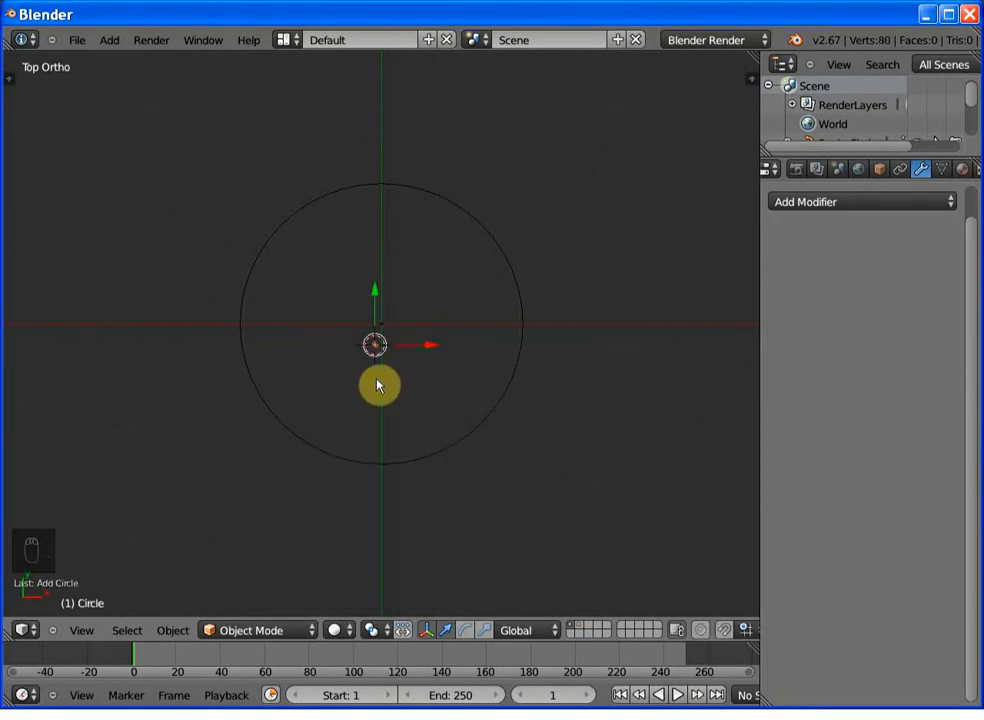
{"action": "key", "text": "t"}
{"action": "left_click", "coordinate": [72, 554]}
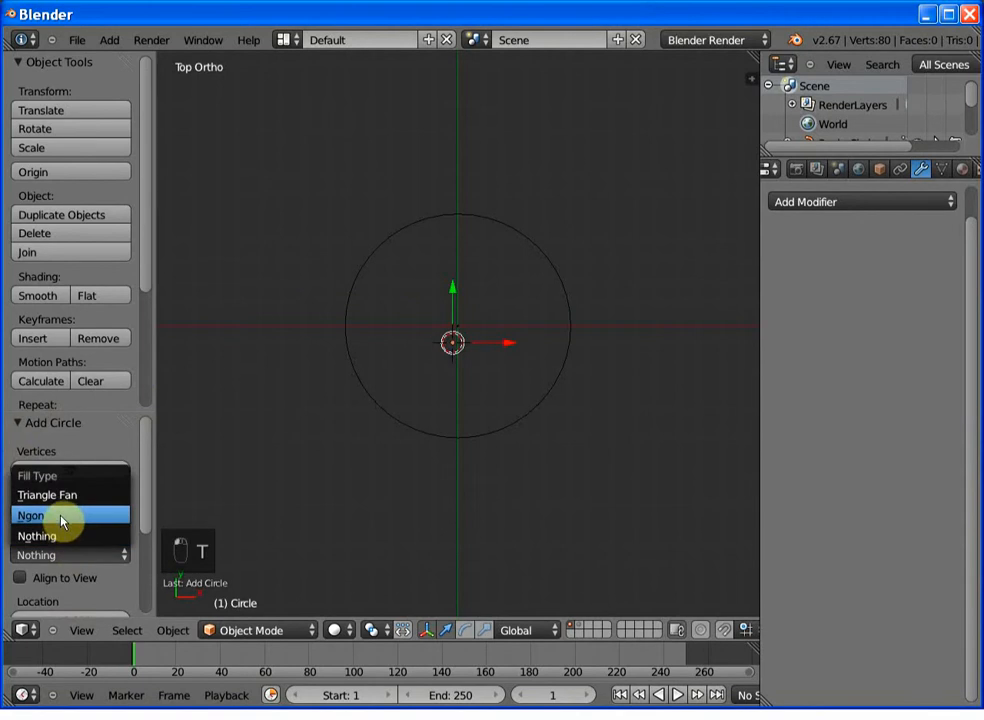
{"action": "left_click", "coordinate": [66, 516]}
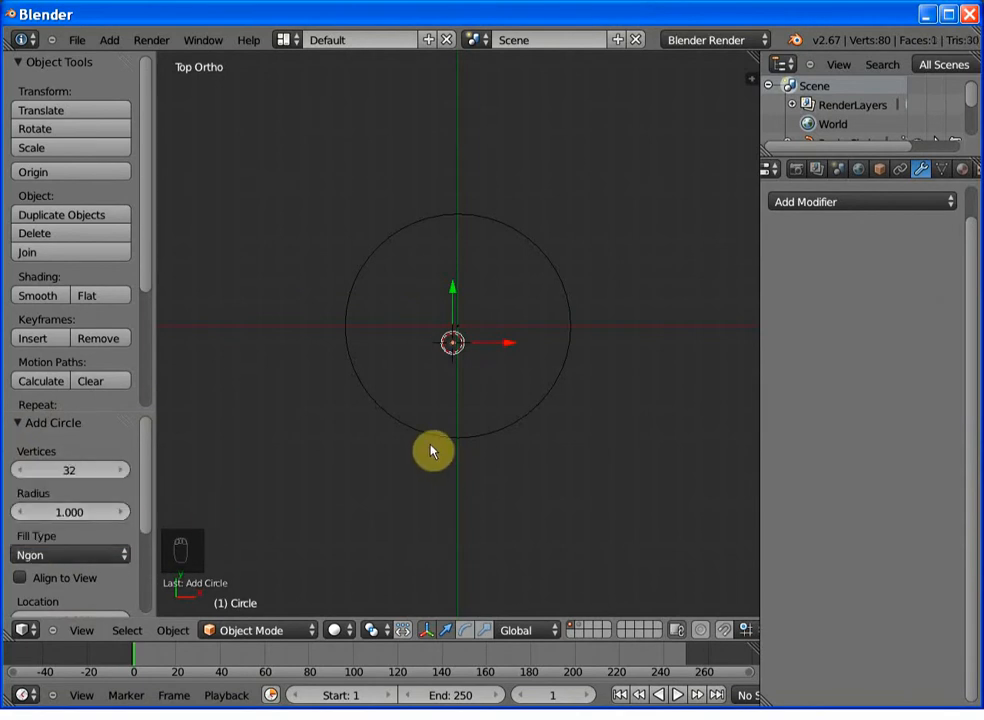
{"action": "left_click", "coordinate": [78, 557]}
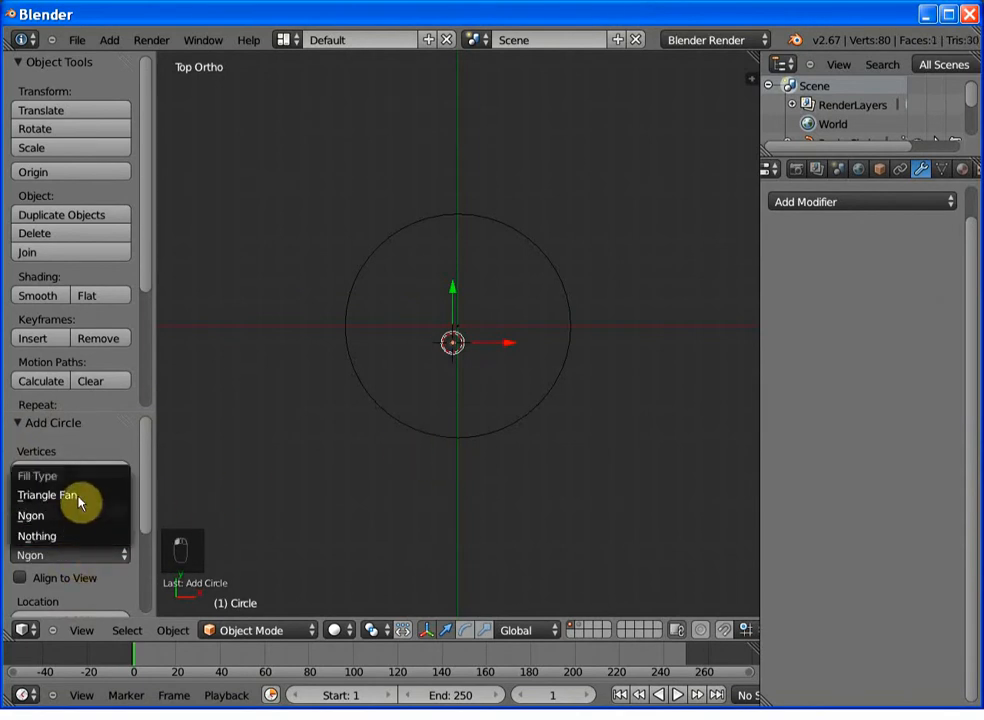
{"action": "left_click", "coordinate": [88, 496]}
Step: Add an Array modifier to the filled circle with a relative X offset of 1.5
{"action": "scroll", "coordinate": [468, 395], "scroll_direction": "up", "scroll_amount": 5}
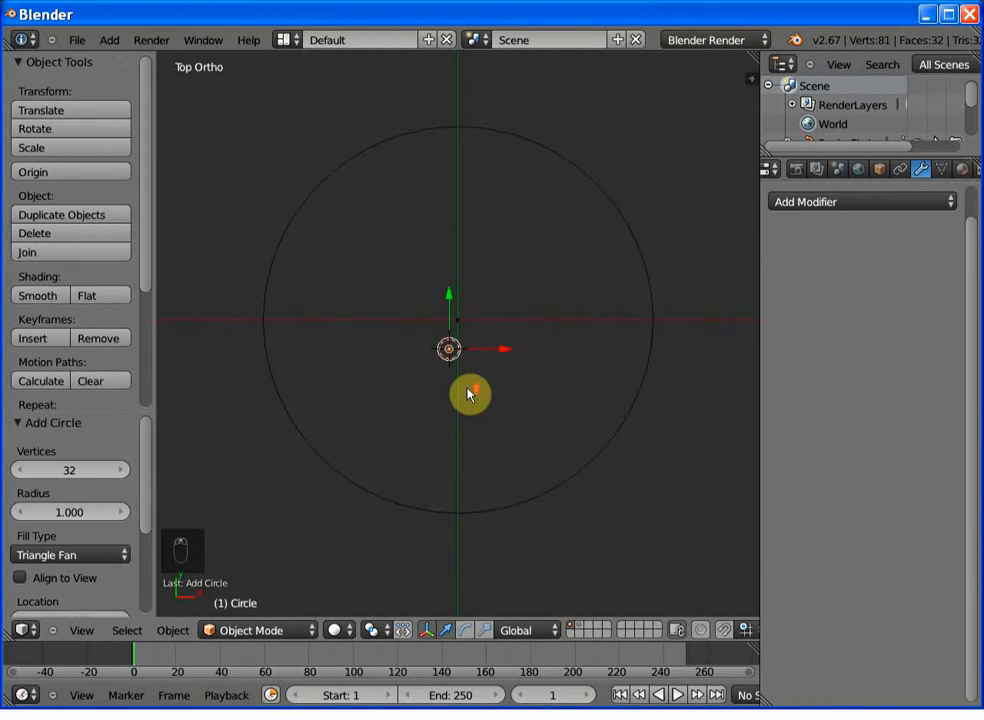
{"action": "middle_click_drag", "start_coordinate": [450, 472], "coordinate": [439, 406]}
{"action": "scroll", "coordinate": [439, 408], "scroll_direction": "up", "scroll_amount": 4}
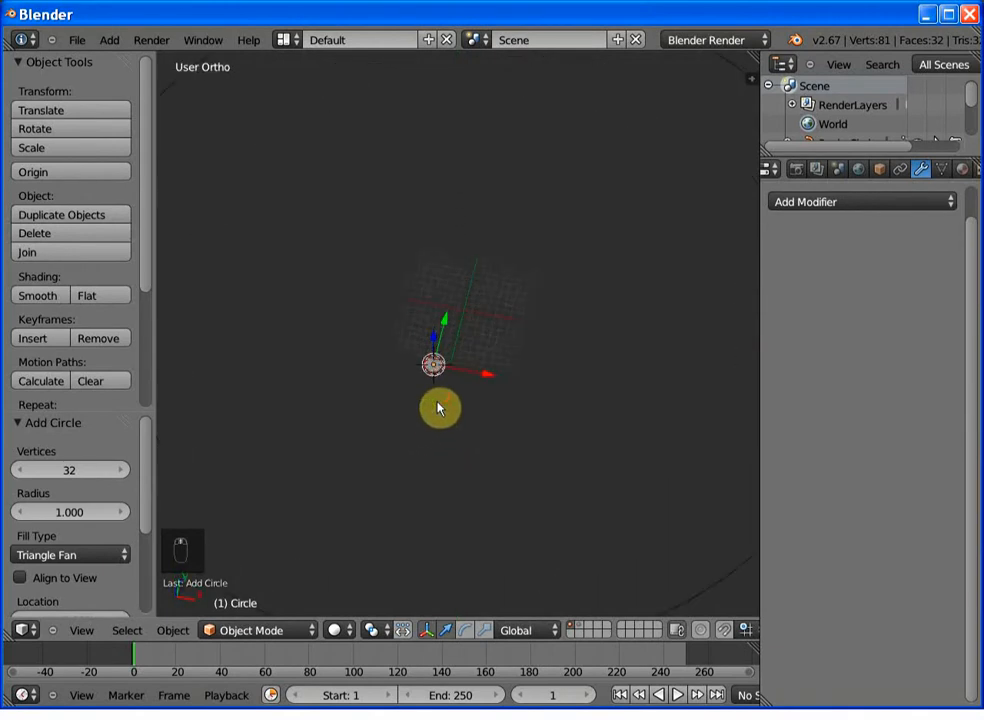
{"action": "key", "text": "t"}
{"action": "middle_click_drag", "start_coordinate": [268, 461], "coordinate": [398, 483]}
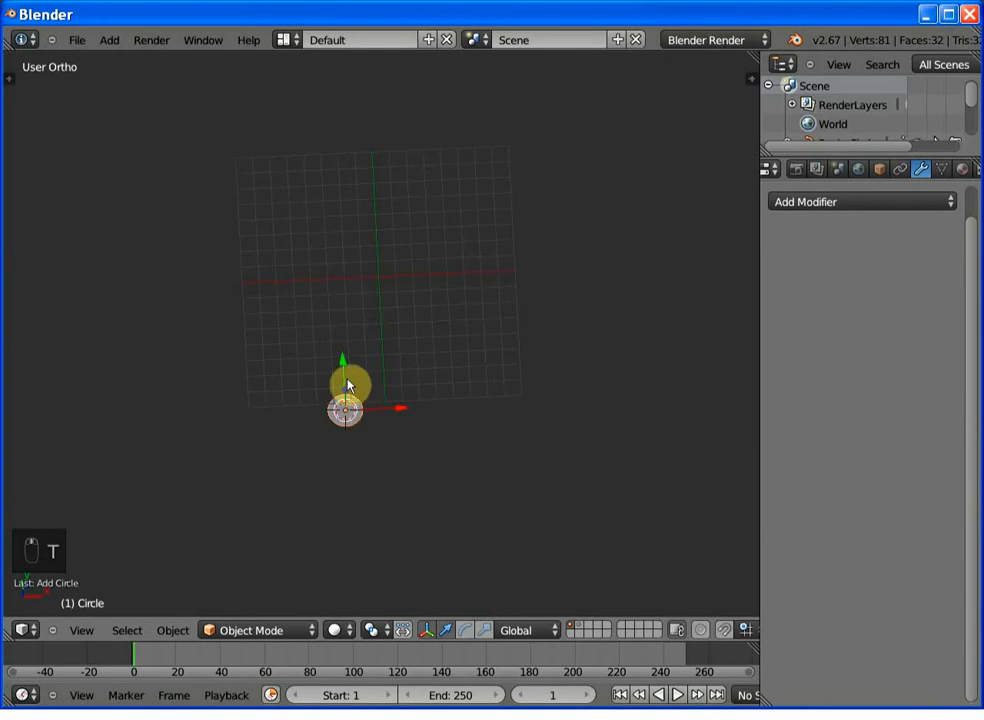
{"action": "left_click", "coordinate": [808, 205]}
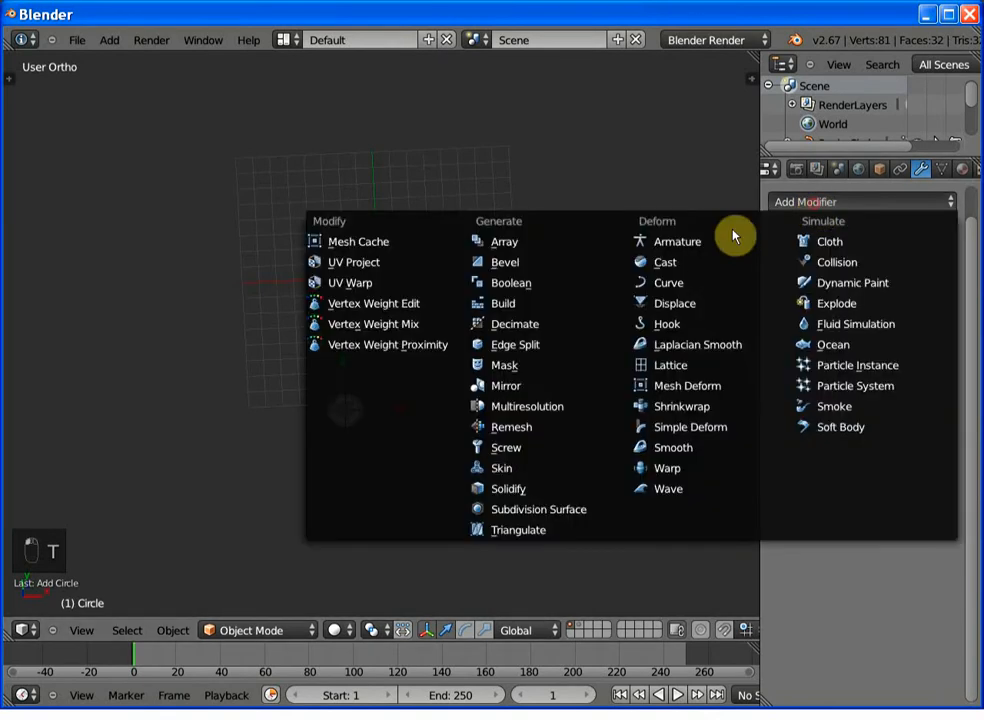
{"action": "left_click", "coordinate": [536, 242]}
{"action": "left_click", "coordinate": [907, 360]}
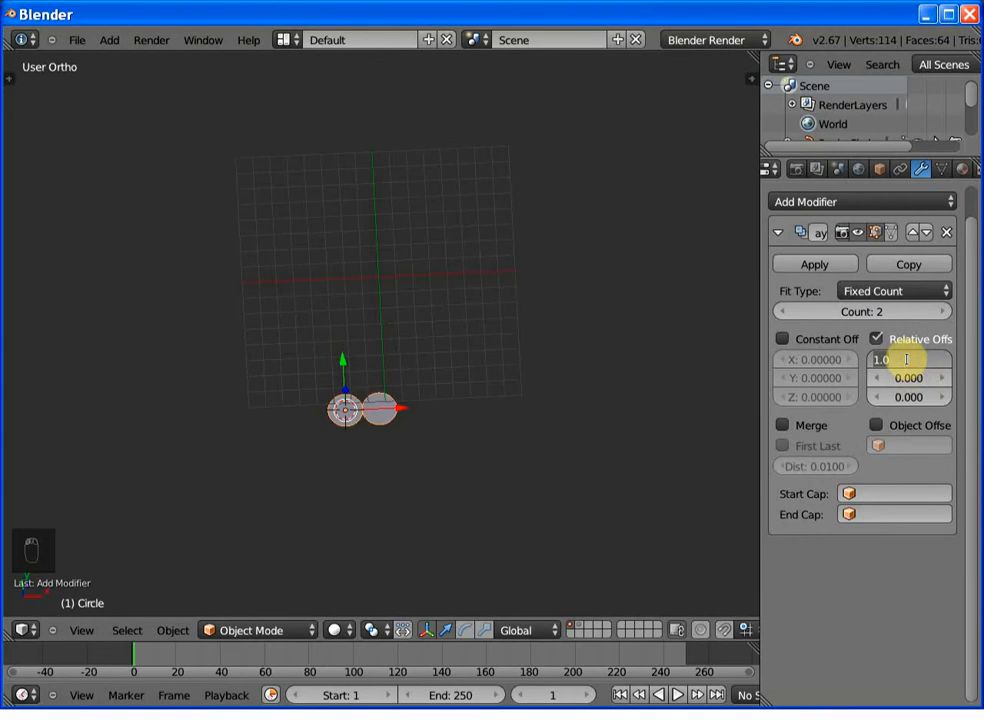
{"action": "type", "text": "2"}
{"action": "key", "text": "Return"}
{"action": "left_click", "coordinate": [909, 360]}
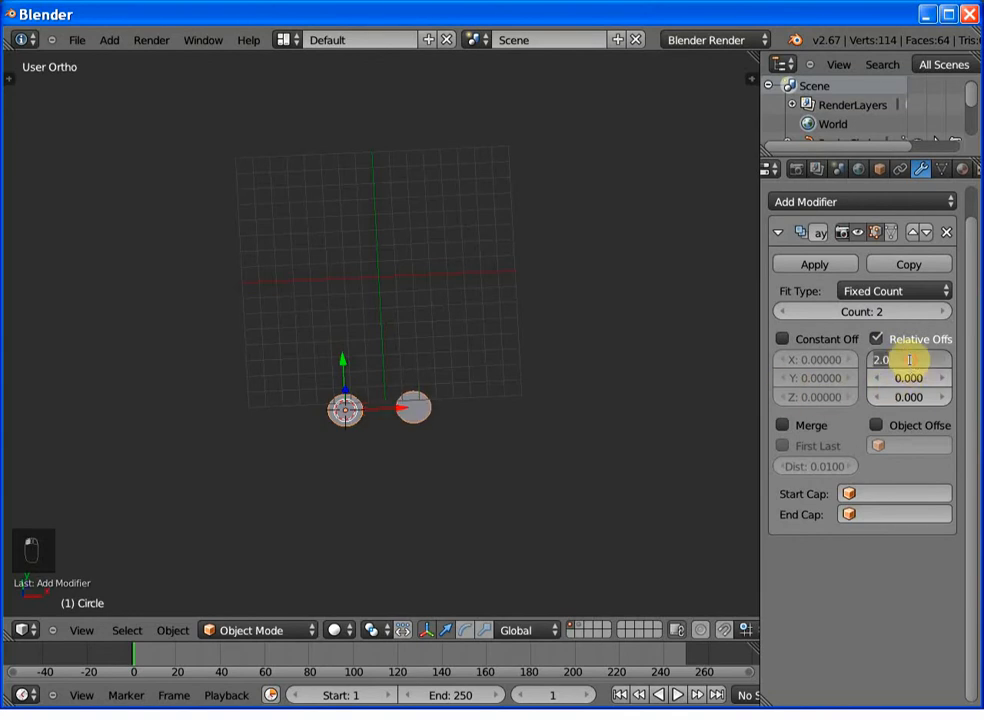
{"action": "key", "text": "Return"}
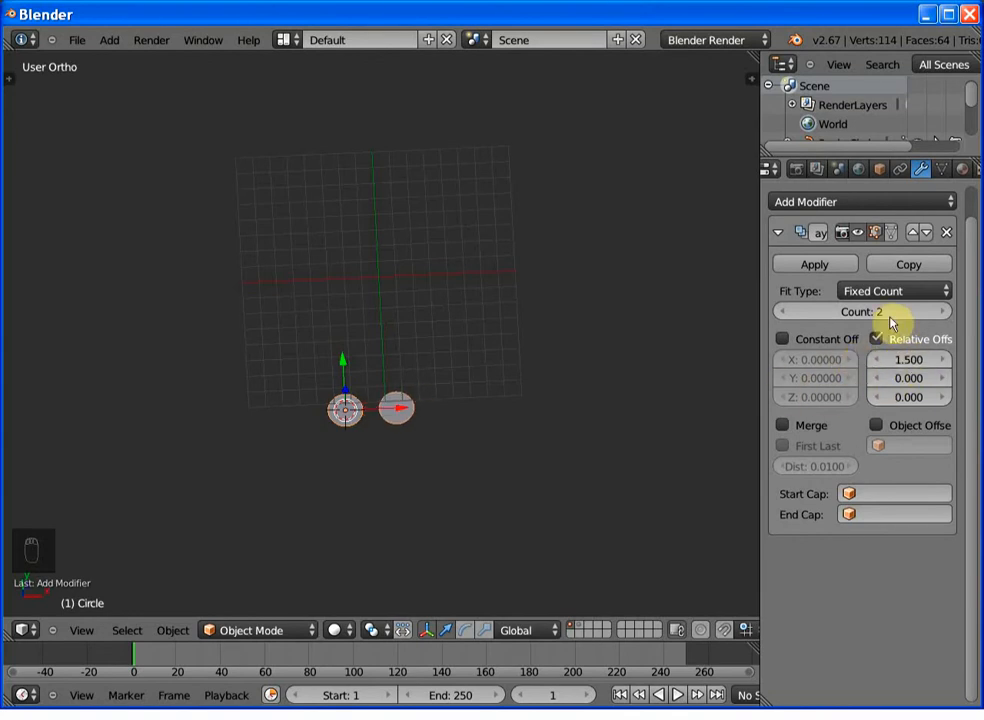
Step: Set the circle's Array count to 10 to form a row of dots
{"action": "left_click", "coordinate": [945, 313]}
{"action": "left_click", "coordinate": [945, 313]}
{"action": "left_click", "coordinate": [945, 313]}
{"action": "left_click", "coordinate": [945, 313]}
{"action": "left_click", "coordinate": [945, 313]}
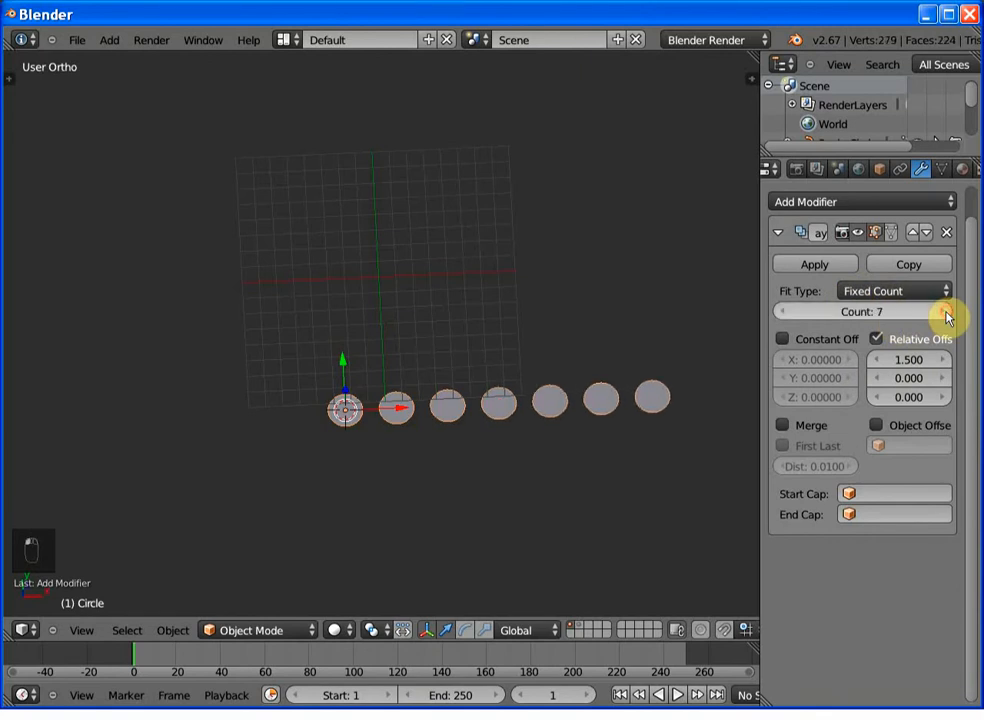
{"action": "left_click", "coordinate": [945, 313]}
{"action": "left_click", "coordinate": [878, 314]}
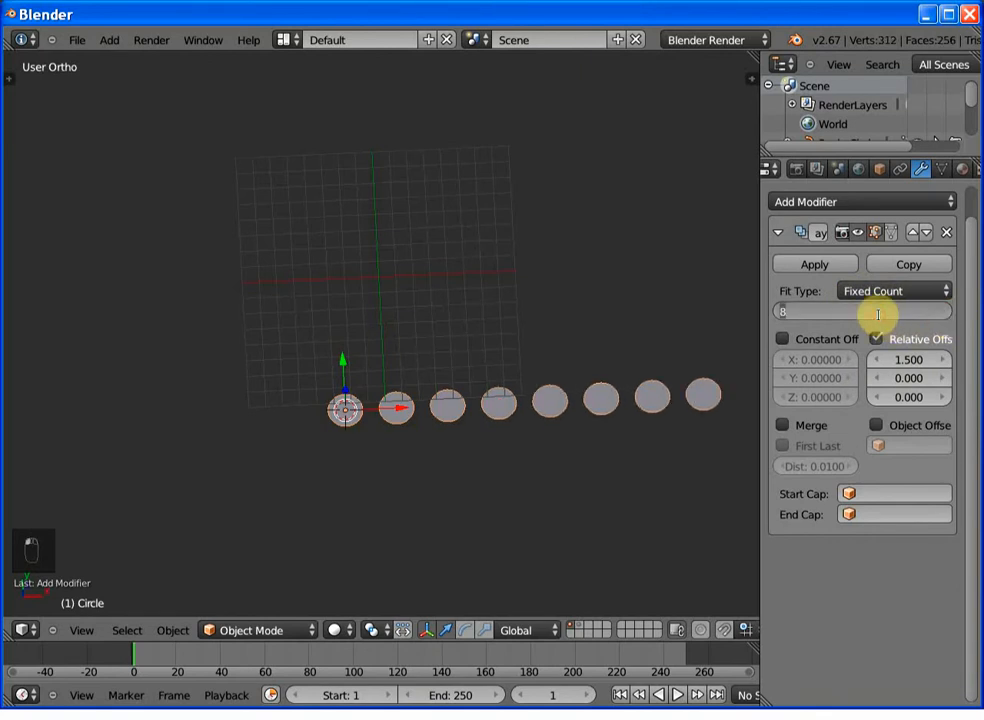
{"action": "type", "text": "10"}
{"action": "key", "text": "Return"}
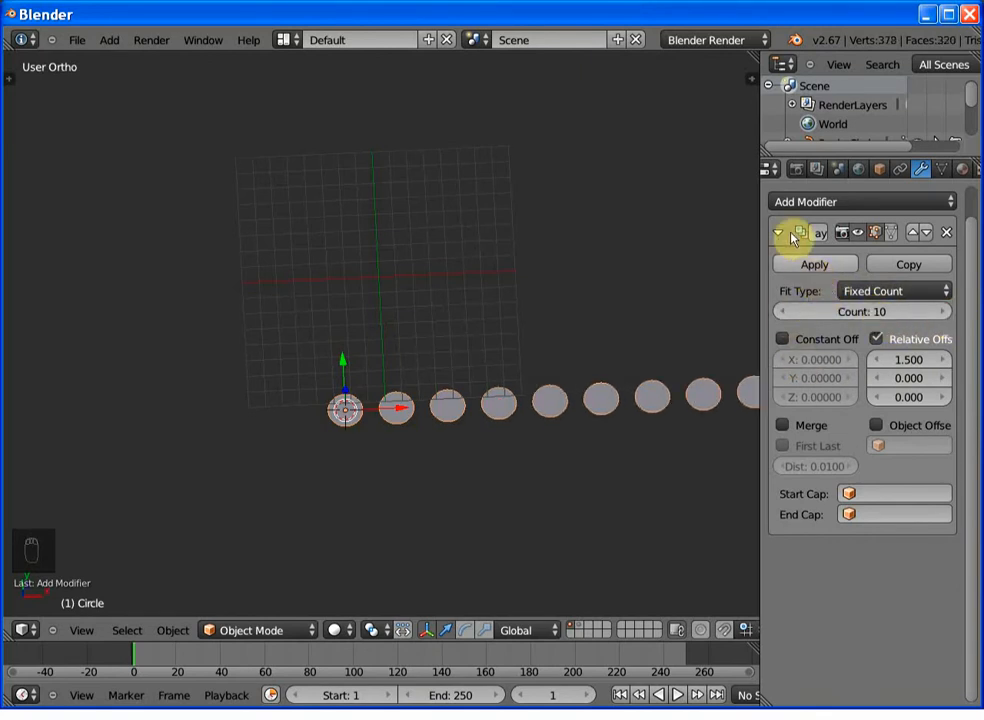
Step: Duplicate the circle's Array modifier and set the copy's relative offsets to 0 on X and 1.5 on Y
{"action": "left_click", "coordinate": [890, 268]}
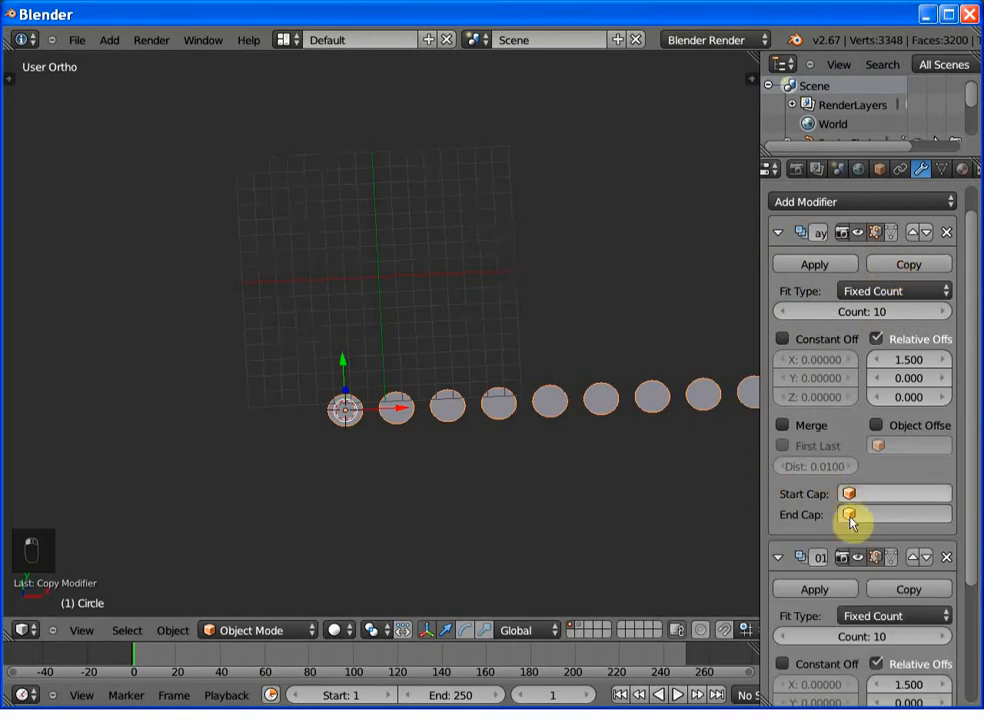
{"action": "scroll", "coordinate": [874, 593], "scroll_direction": "down", "scroll_amount": 3}
{"action": "left_click", "coordinate": [905, 592]}
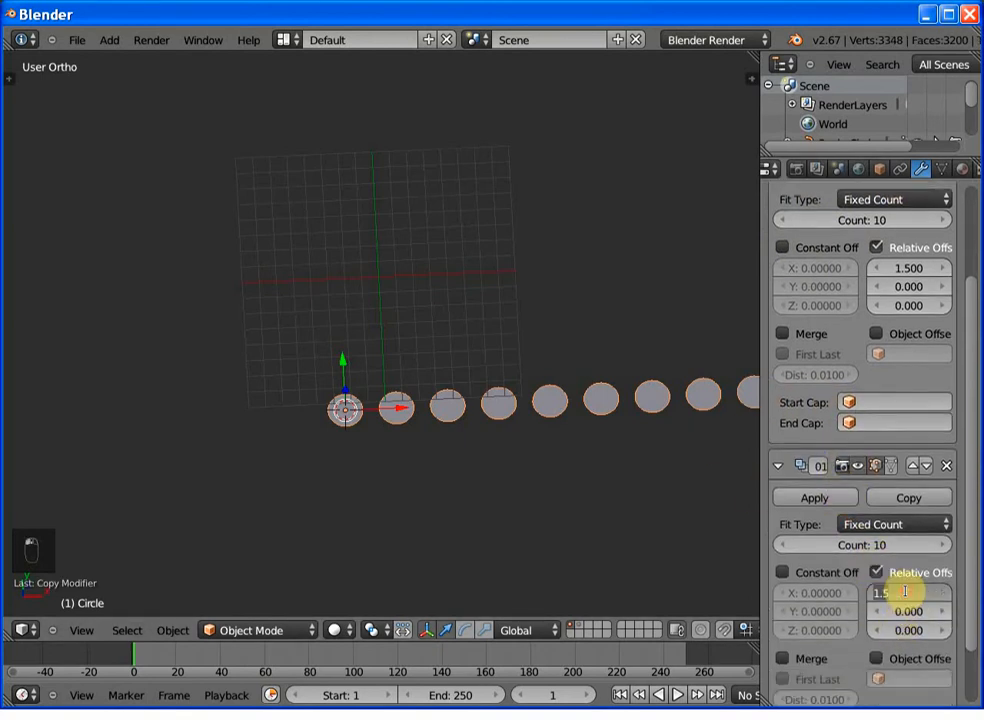
{"action": "type", "text": "0"}
{"action": "key", "text": "Return"}
{"action": "left_click", "coordinate": [903, 612]}
{"action": "type", "text": "1.5"}
{"action": "key", "text": "Return"}
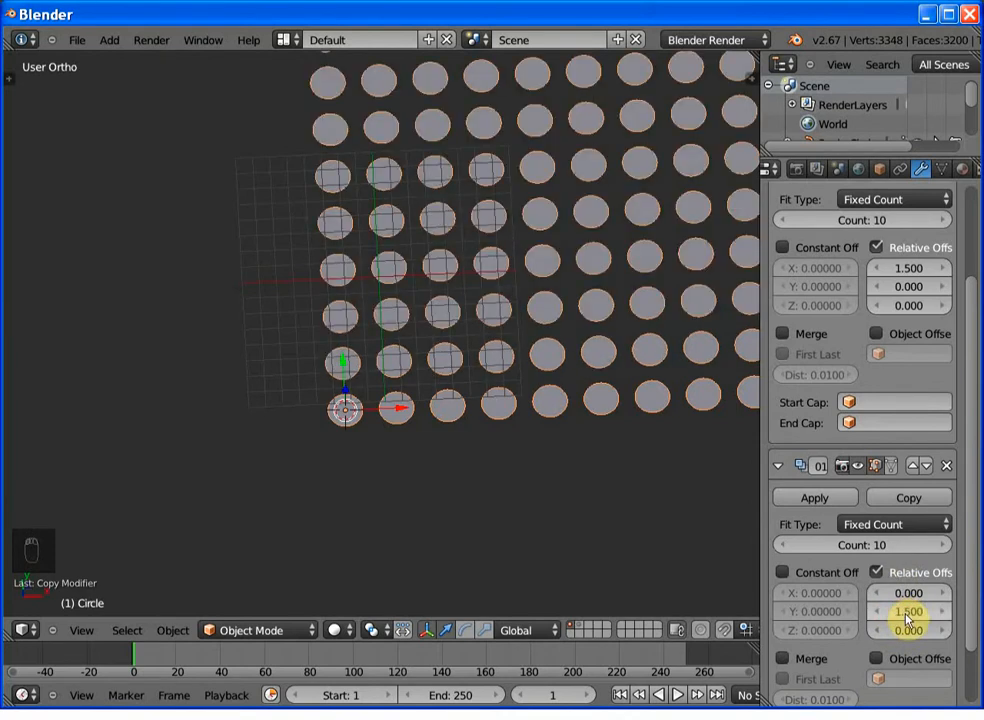
Step: Move the dot grid along negative X and Y to centre it under the camera, and check it in camera view
{"action": "scroll", "coordinate": [424, 371], "scroll_direction": "down", "scroll_amount": 2}
{"action": "left_click_drag", "start_coordinate": [403, 392], "coordinate": [323, 389]}
{"action": "left_click_drag", "start_coordinate": [275, 358], "coordinate": [272, 430]}
{"action": "left_click_drag", "start_coordinate": [318, 470], "coordinate": [263, 466]}
{"action": "key", "text": "KP_0"}
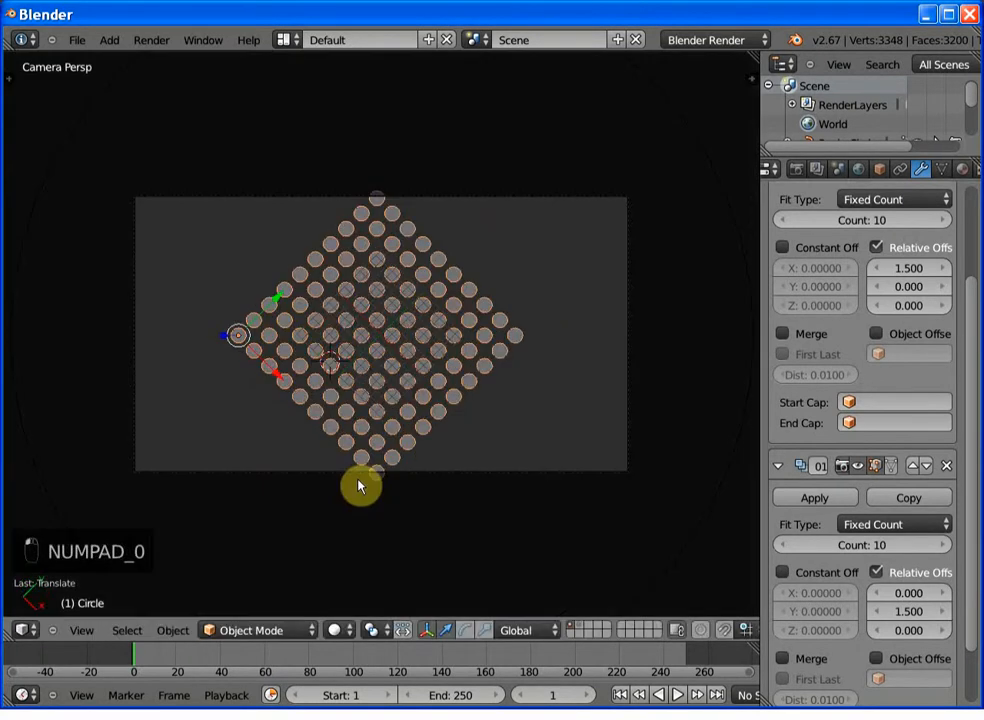
Step: Rotate the camera by -45 degrees so the dot grid lines up with its frame
{"action": "right_click", "coordinate": [426, 471]}
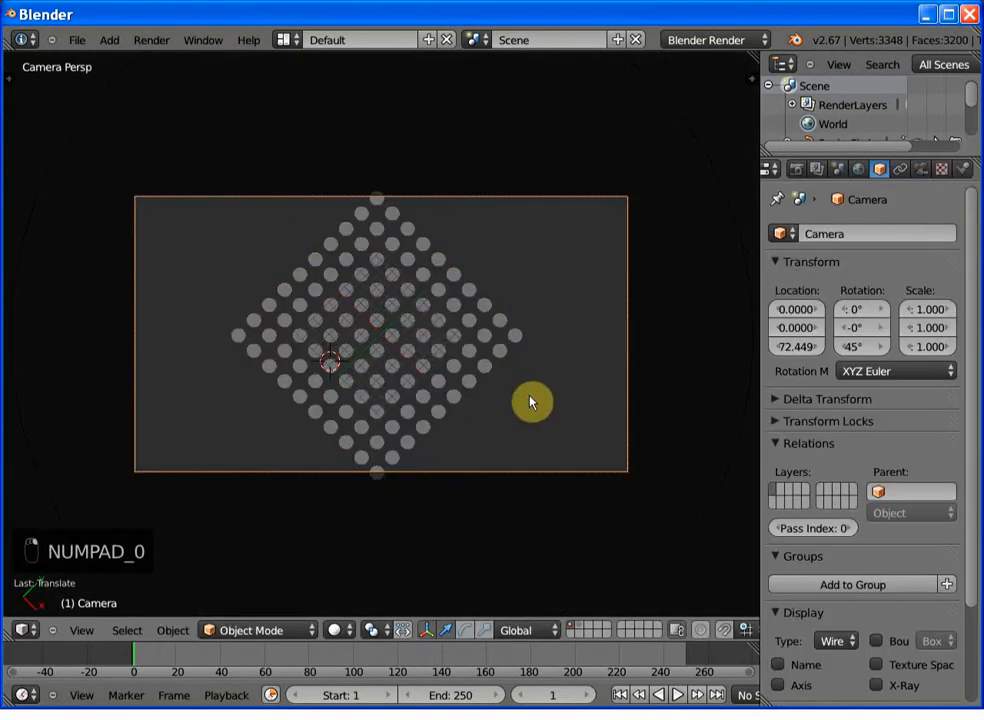
{"action": "type", "text": "r"}
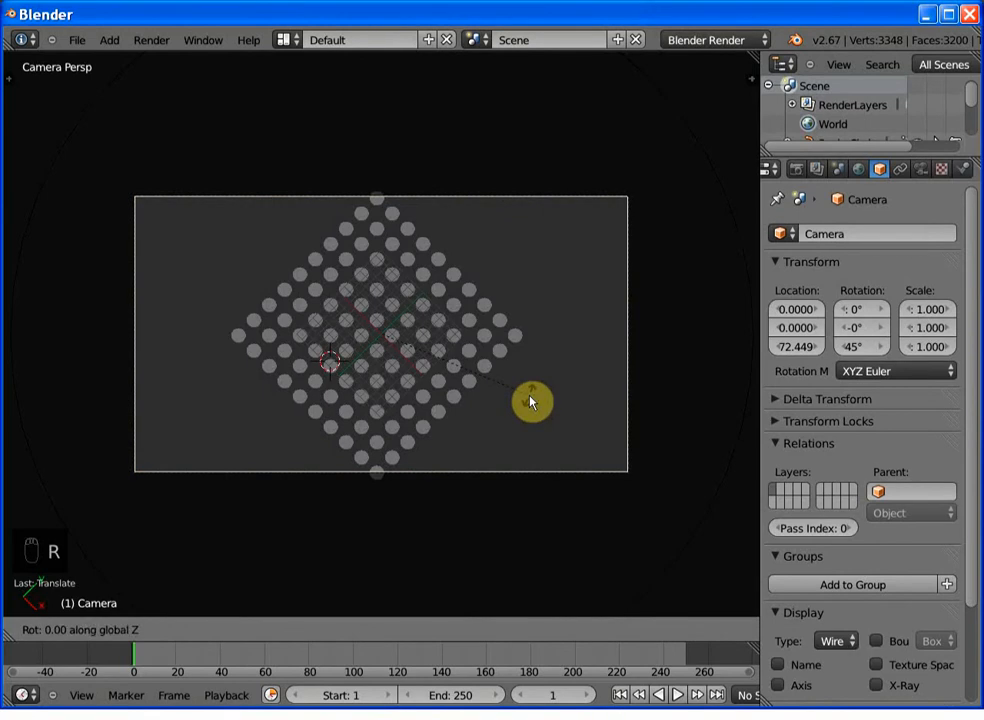
{"action": "type", "text": "-45"}
{"action": "key", "text": "Return"}
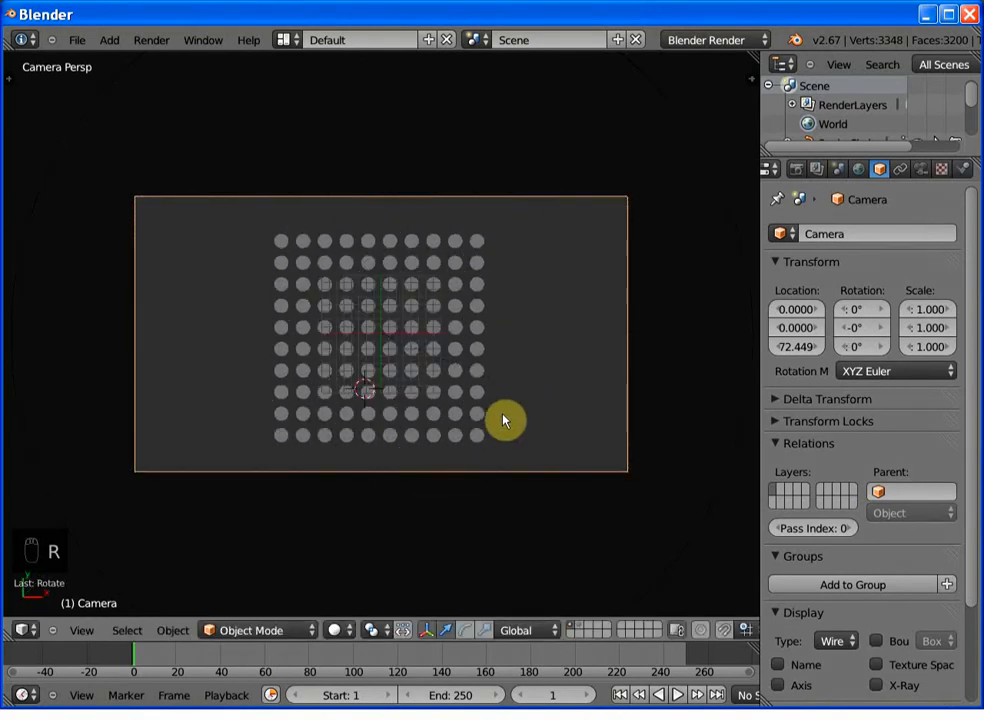
Step: Set the circle's X-direction Array count to 20 and move the grid along negative X to centre it in the camera frame
{"action": "right_click", "coordinate": [373, 419]}
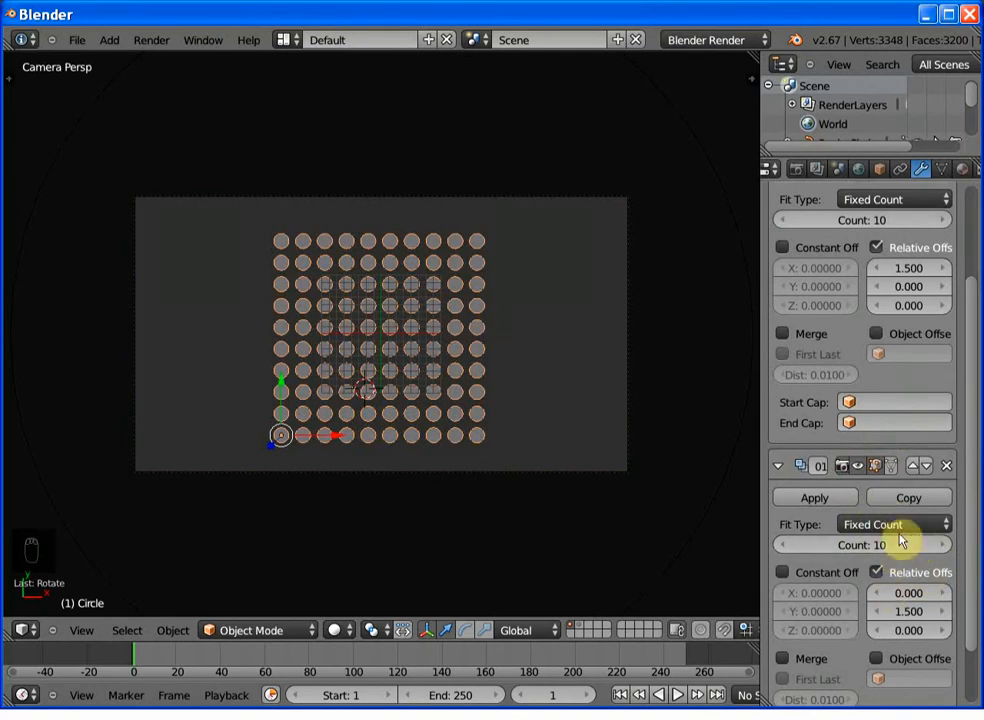
{"action": "left_click", "coordinate": [889, 219]}
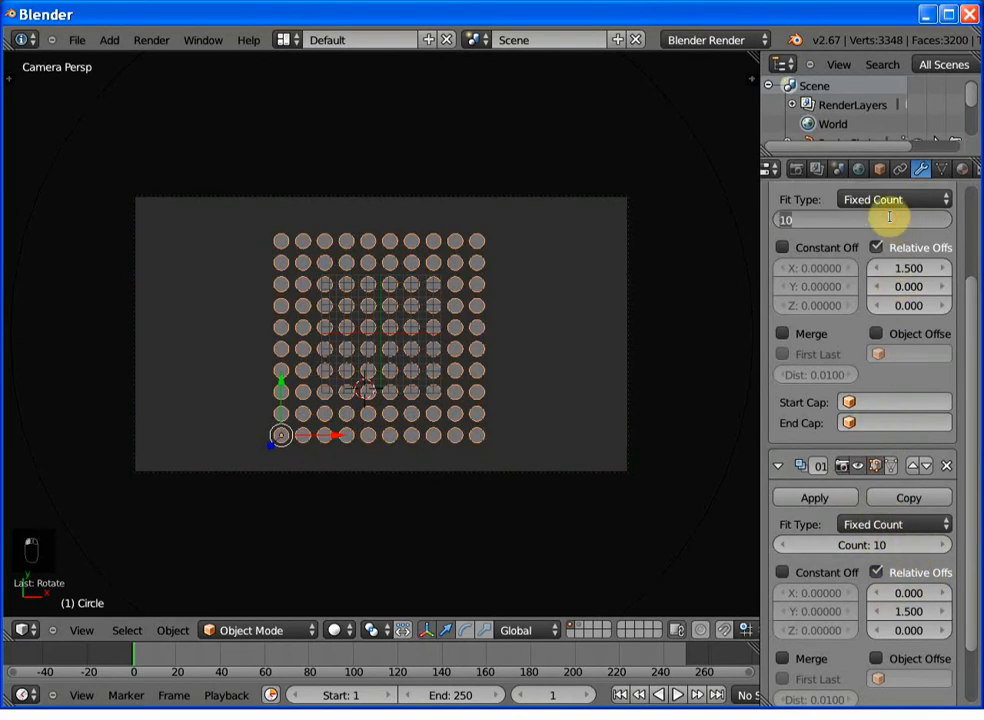
{"action": "type", "text": "20"}
{"action": "key", "text": "Return"}
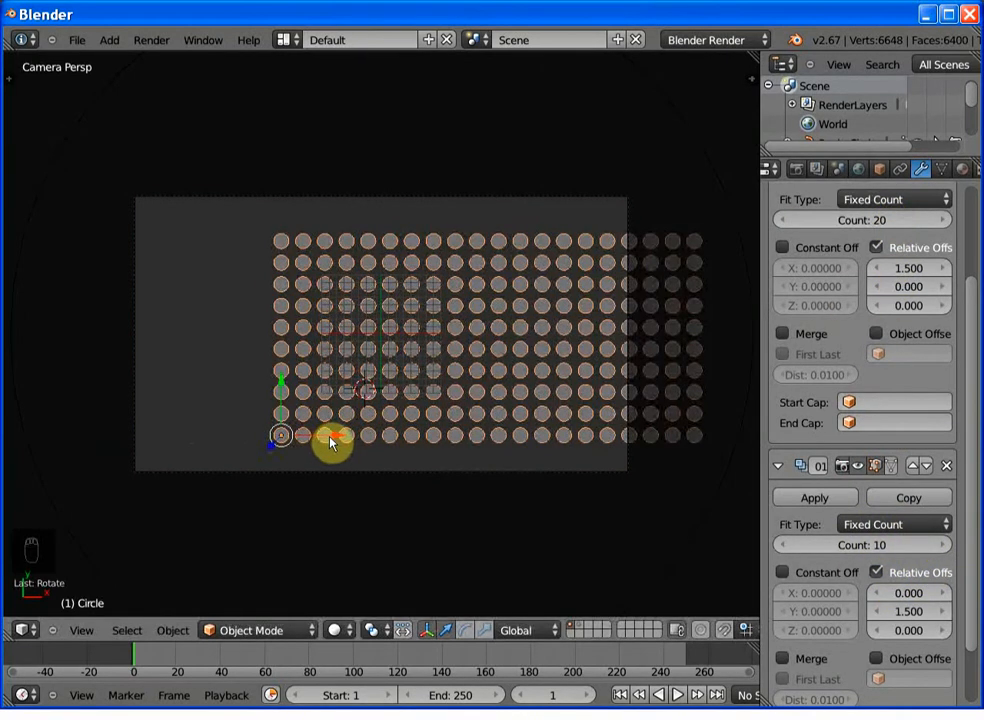
{"action": "key", "text": "g"}
{"action": "key", "text": "x"}
{"action": "left_click", "coordinate": [222, 437]}
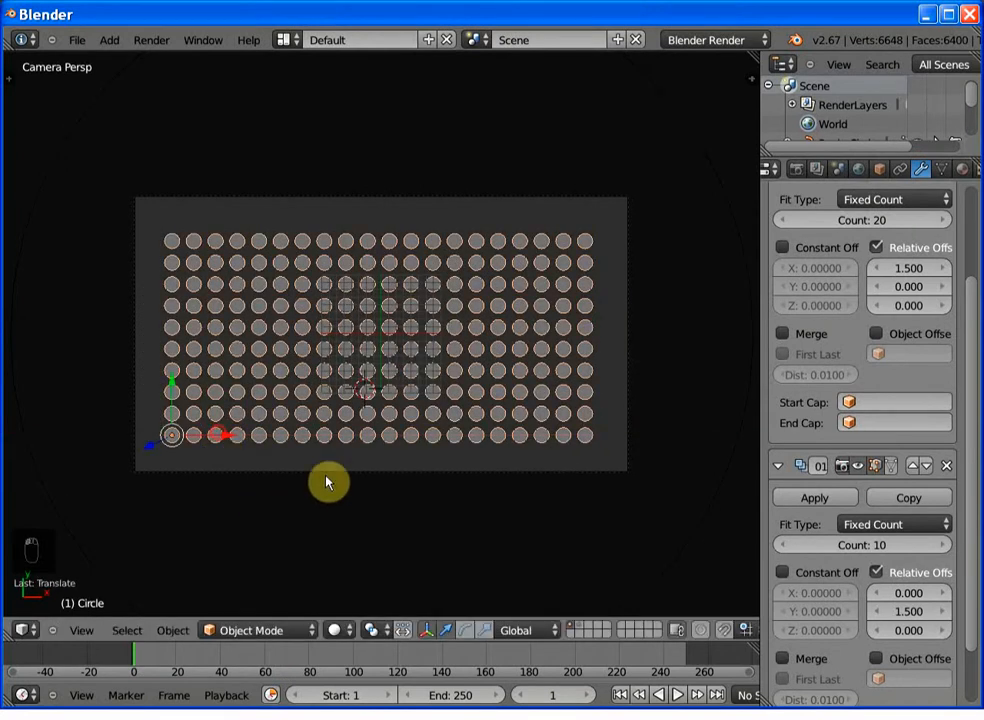
Step: Fly the camera closer to a height of about 48.58 so the dots fill the frame, and shift it about -0.28 along Y
{"action": "right_click", "coordinate": [476, 421]}
{"action": "key", "text": "shift+f"}
{"action": "scroll", "coordinate": [382, 341], "scroll_direction": "up", "scroll_amount": 2}
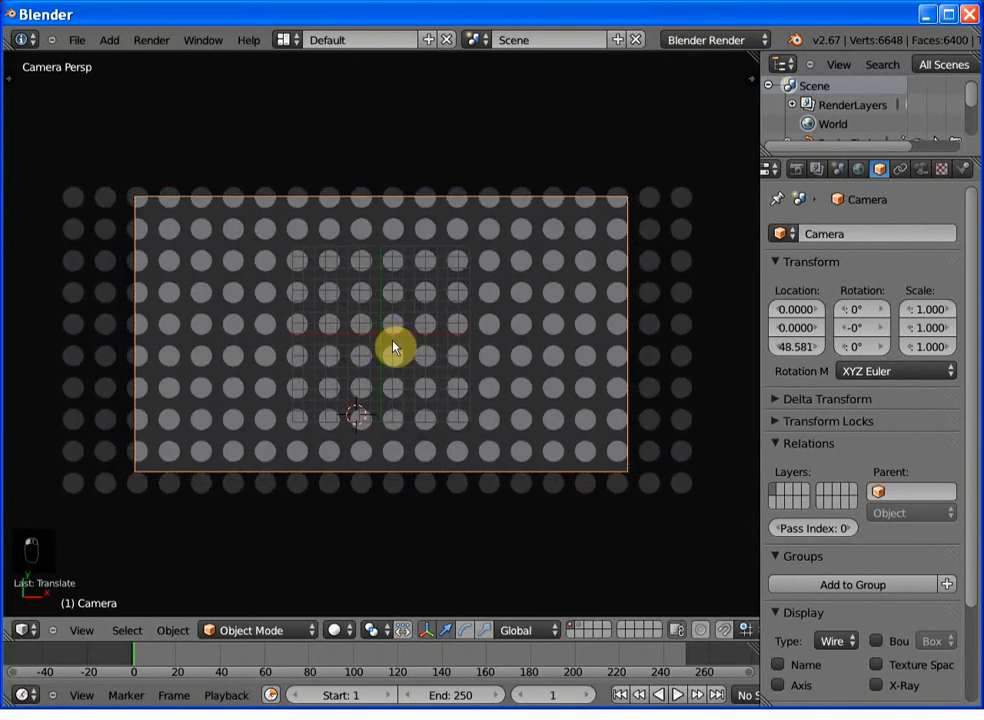
{"action": "key", "text": "g"}
{"action": "key", "text": "y"}
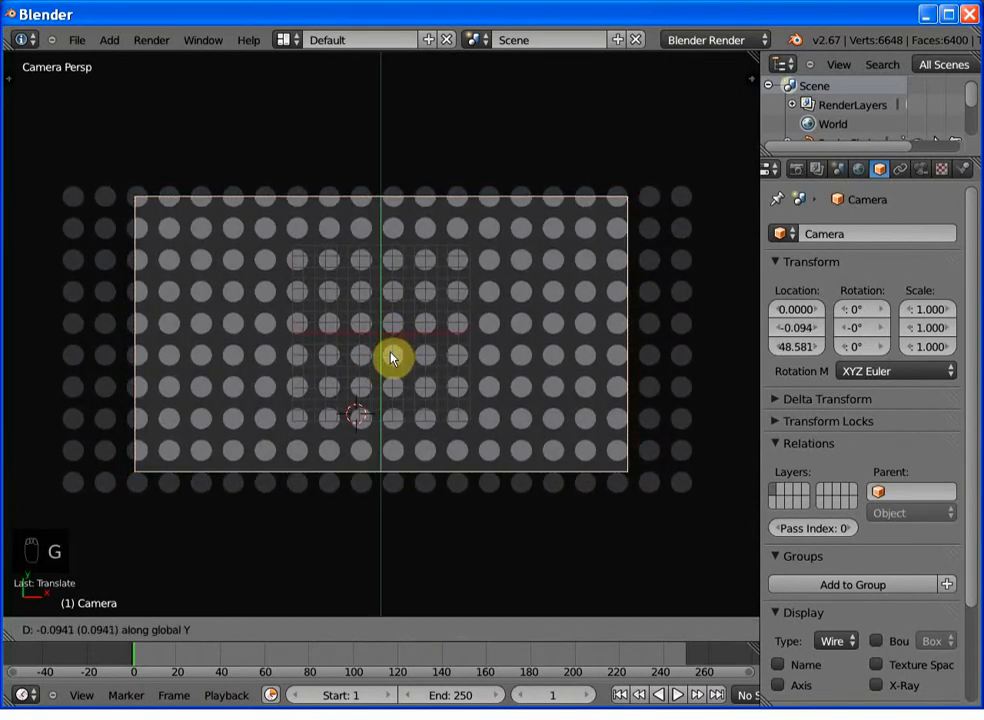
{"action": "left_click", "coordinate": [388, 372]}
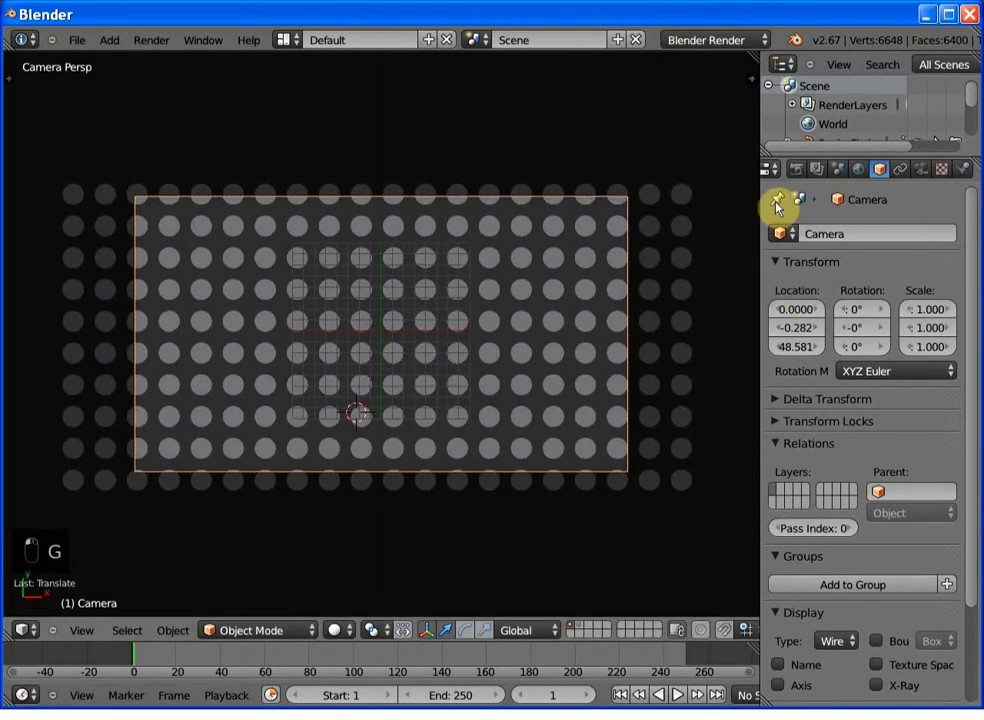
Step: Give the dots a new material with black diffuse colour and Shadeless shading, and render the pattern
{"action": "right_click", "coordinate": [516, 362]}
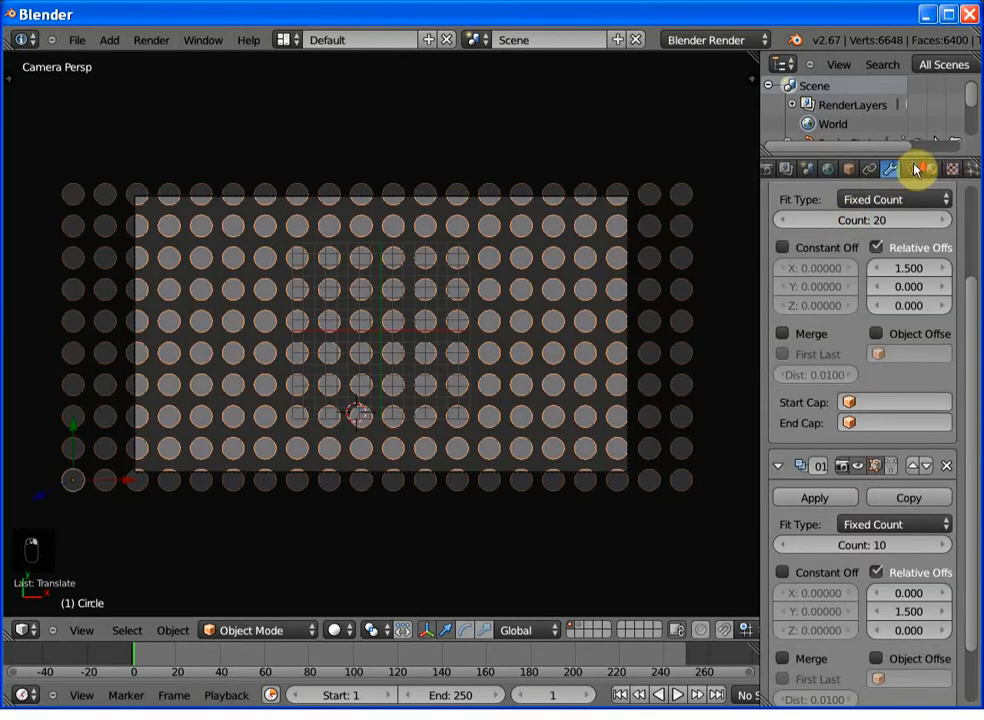
{"action": "left_click", "coordinate": [918, 168]}
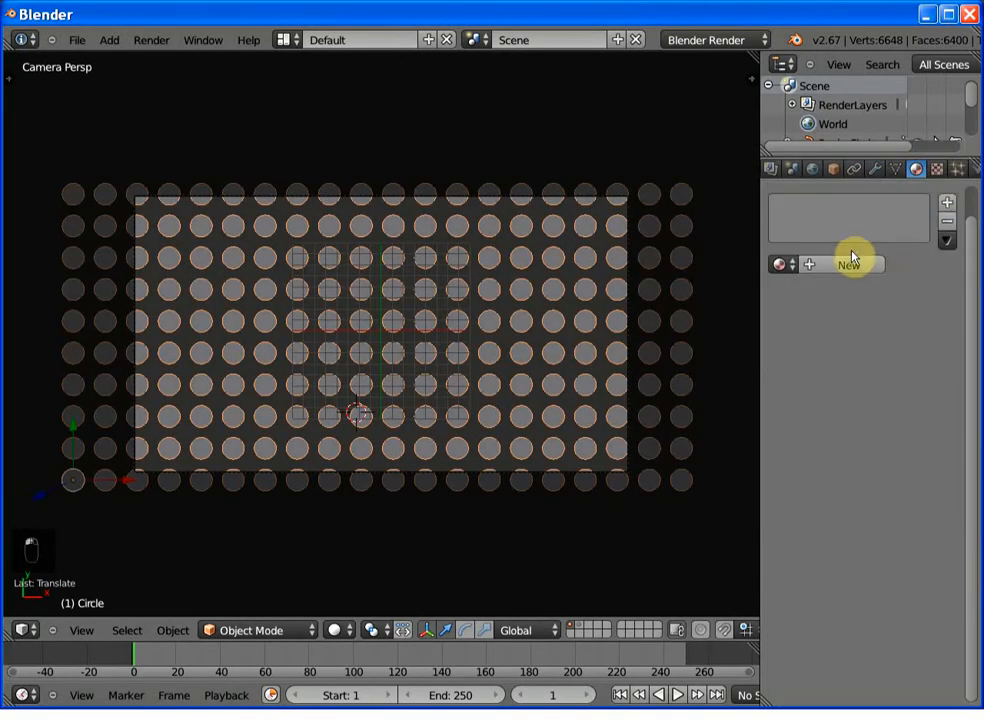
{"action": "left_click", "coordinate": [846, 265]}
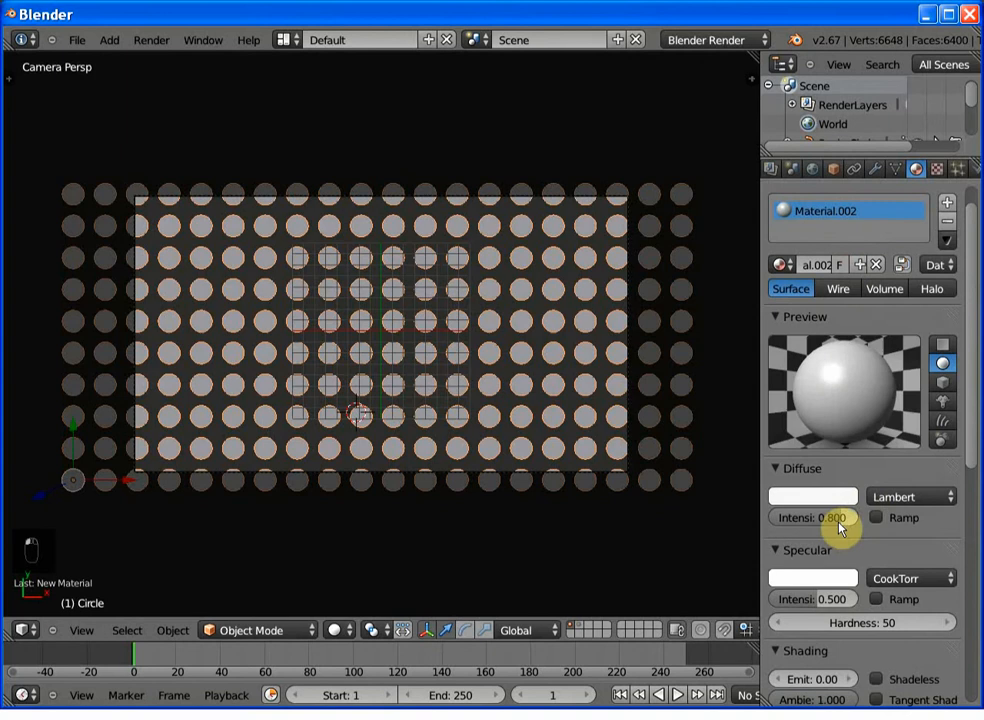
{"action": "left_click", "coordinate": [835, 496]}
{"action": "left_click_drag", "start_coordinate": [840, 393], "coordinate": [837, 441]}
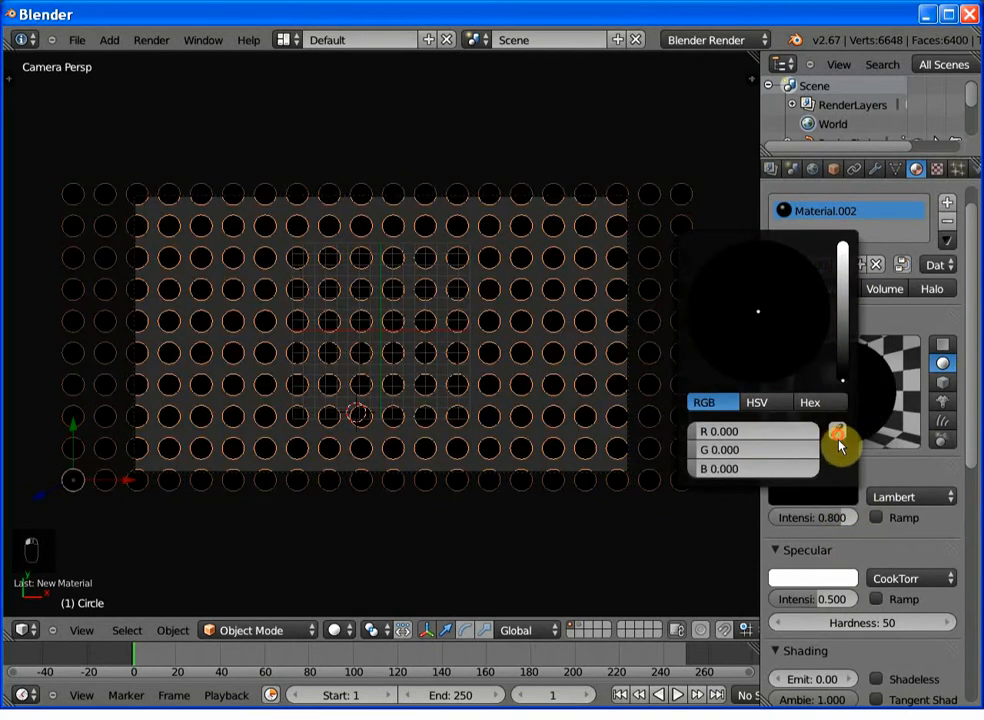
{"action": "scroll", "coordinate": [863, 630], "scroll_direction": "down", "scroll_amount": 2}
{"action": "left_click", "coordinate": [878, 618]}
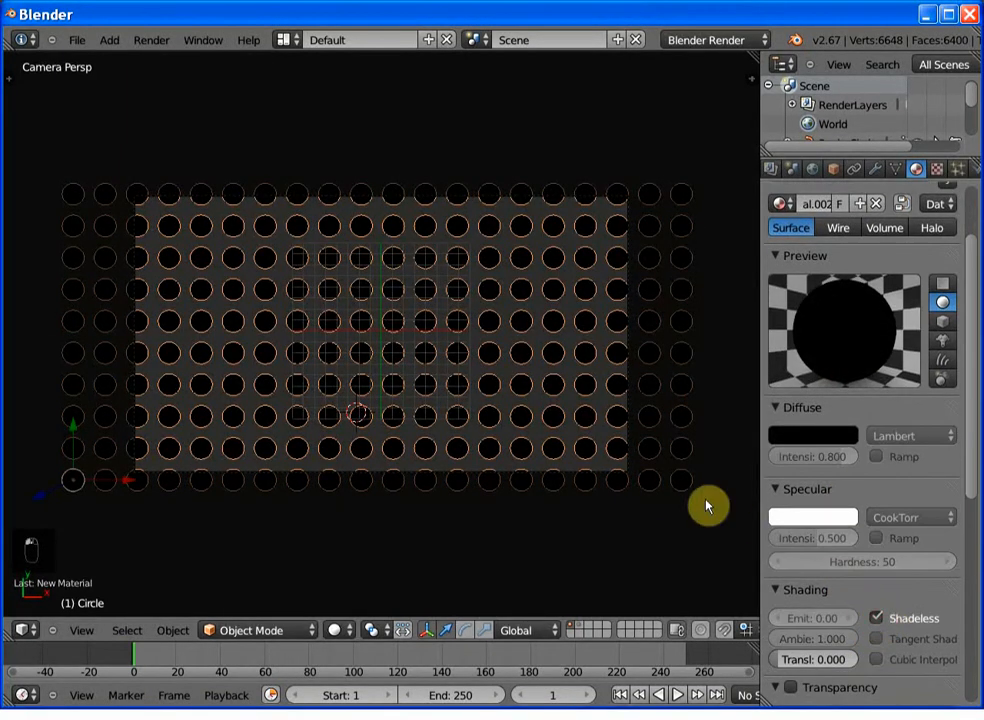
{"action": "key", "text": "F12"}
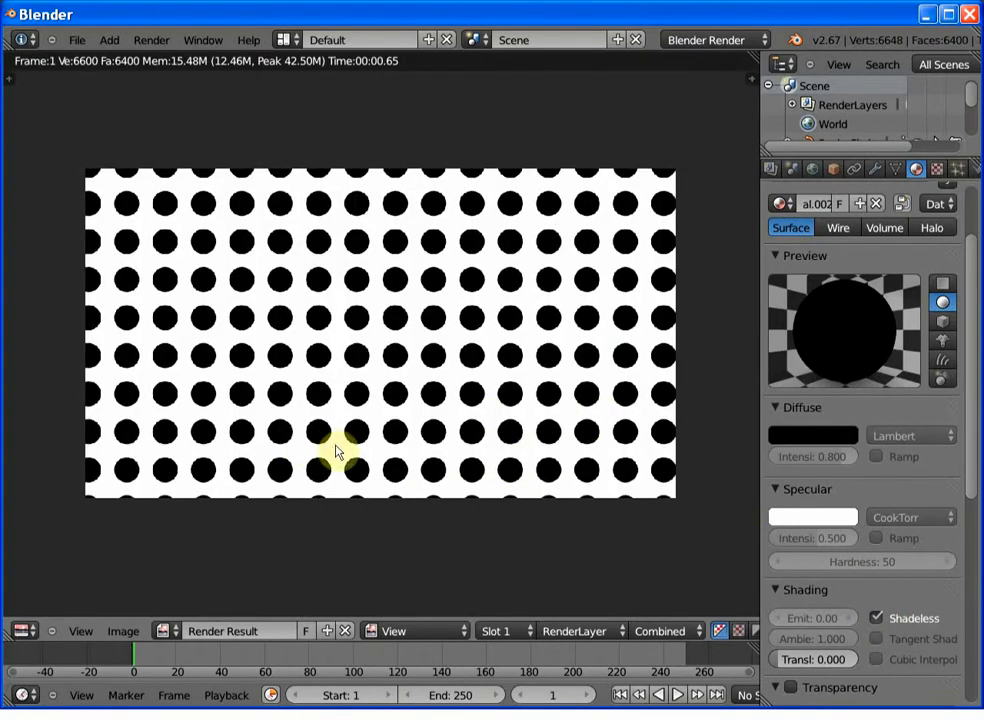
{"action": "key", "text": "Escape"}
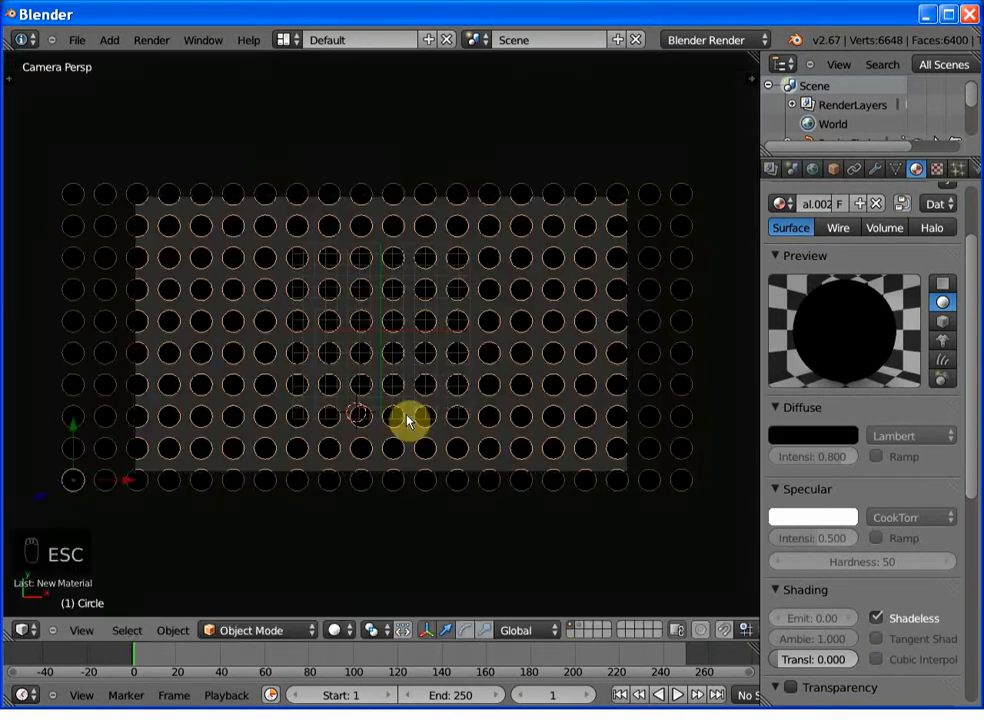
Step: Fly the camera much closer to the grid so only a few large dots fill the frame, and render the close-up
{"action": "right_click", "coordinate": [427, 472]}
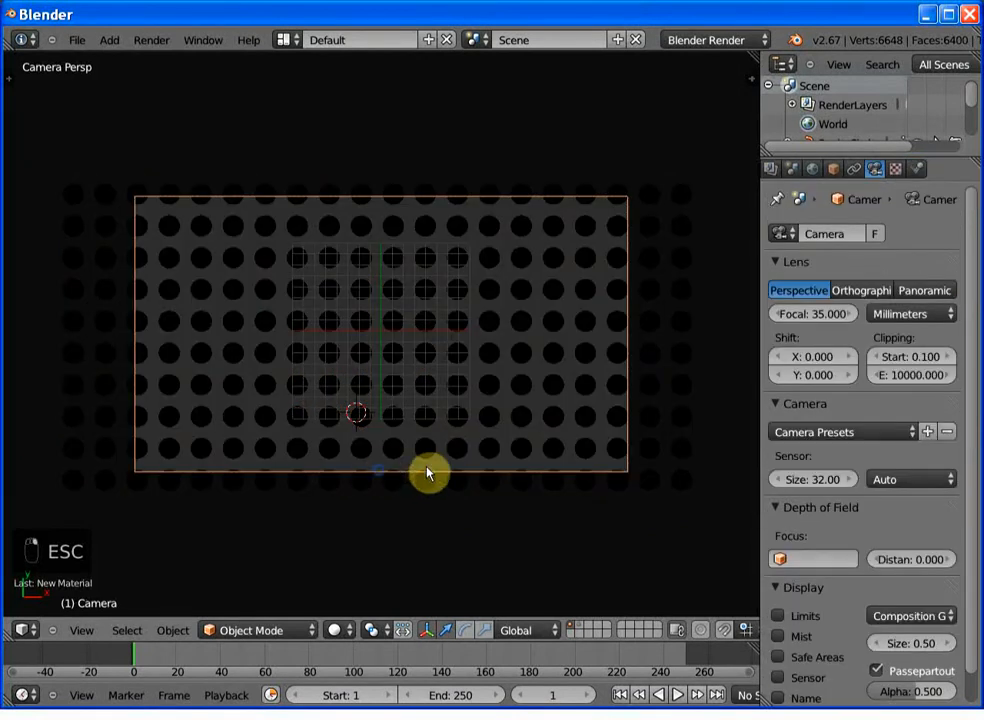
{"action": "key", "text": "shift+f"}
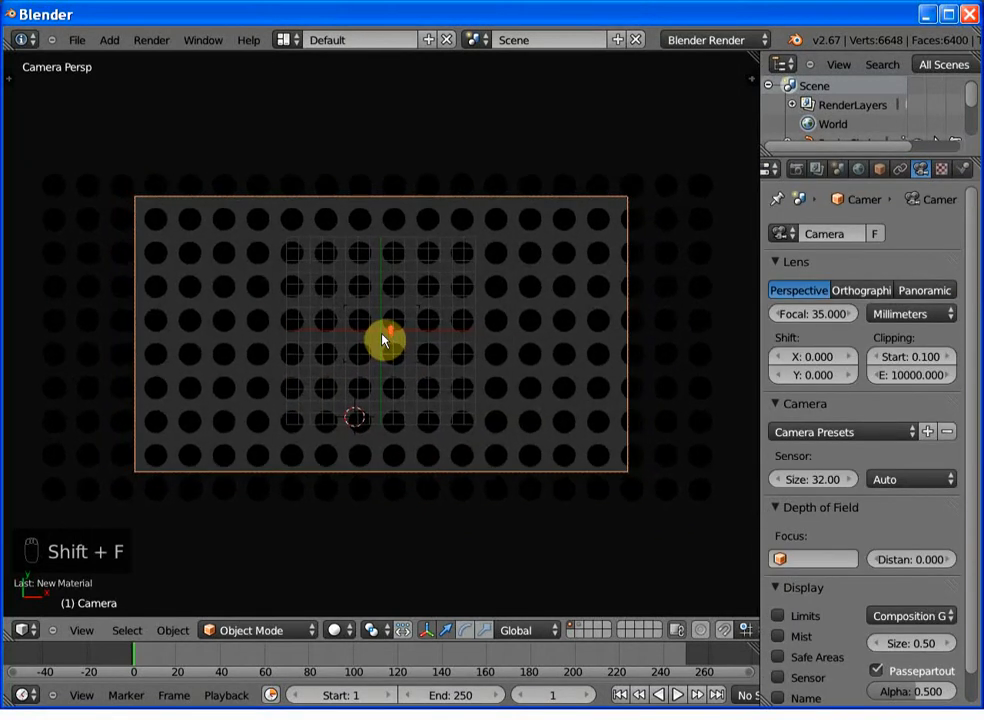
{"action": "scroll", "coordinate": [381, 340], "scroll_direction": "up", "scroll_amount": 5}
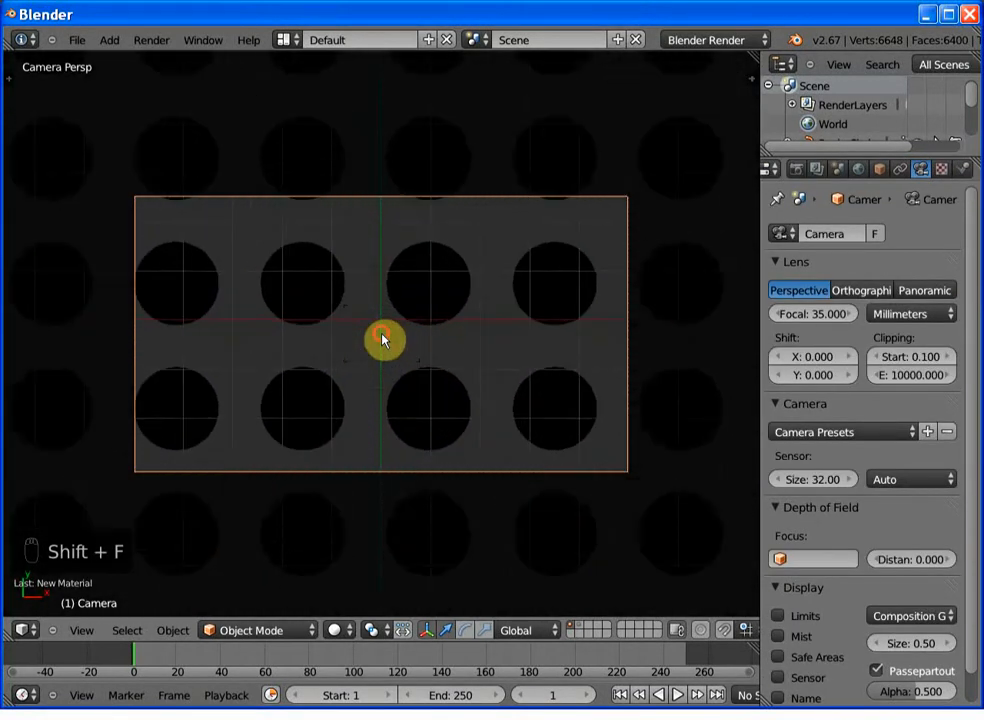
{"action": "left_click", "coordinate": [381, 340]}
{"action": "key", "text": "F12"}
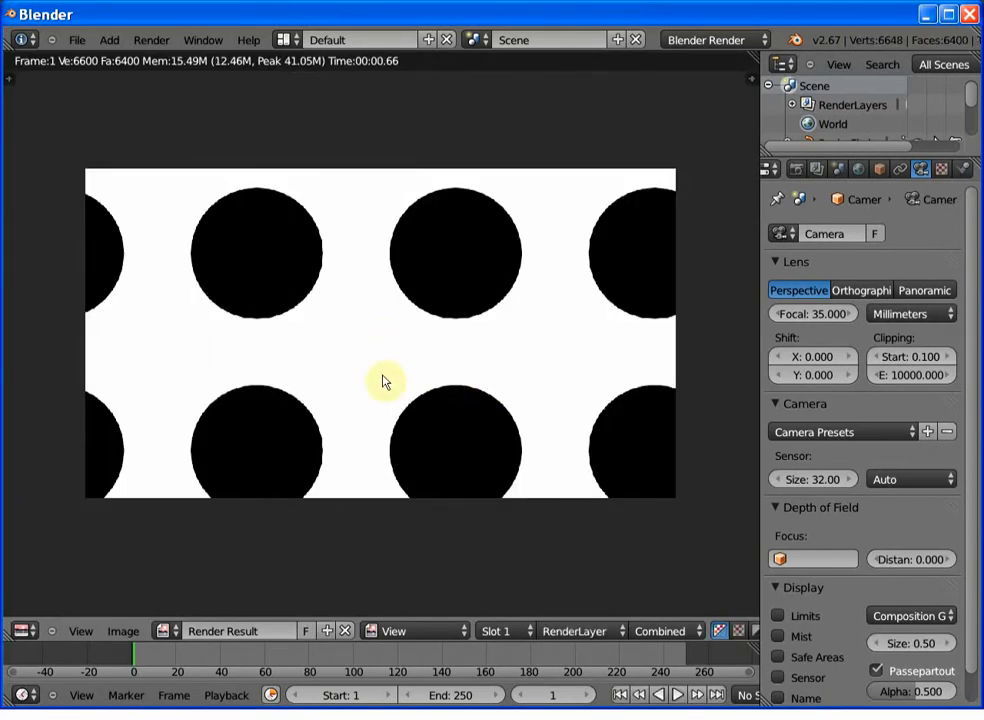
{"action": "key", "text": "Escape"}
{"action": "mouse_move", "coordinate": [439, 432]}
{"action": "middle_mouse_down"}
{"action": "mouse_move", "coordinate": [417, 408]}
{"action": "mouse_move", "coordinate": [397, 352]}
{"action": "mouse_move", "coordinate": [479, 461]}
{"action": "mouse_move", "coordinate": [444, 386]}
{"action": "mouse_move", "coordinate": [380, 417]}
{"action": "mouse_move", "coordinate": [441, 450]}
{"action": "middle_mouse_up"}
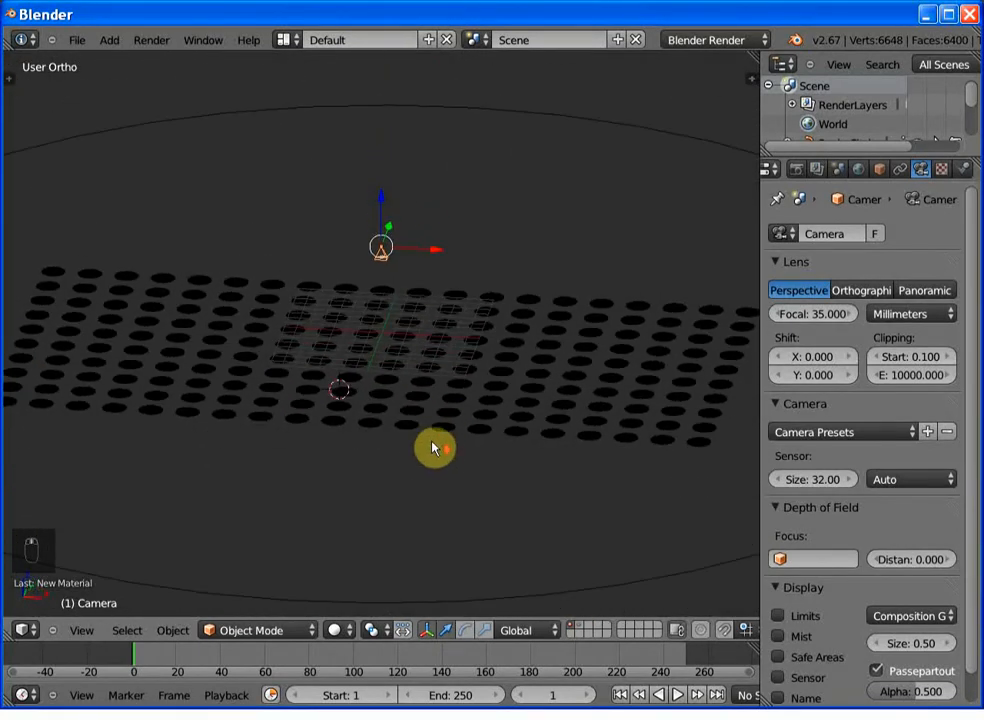
{"action": "middle_click_drag", "start_coordinate": [270, 450], "coordinate": [410, 396]}
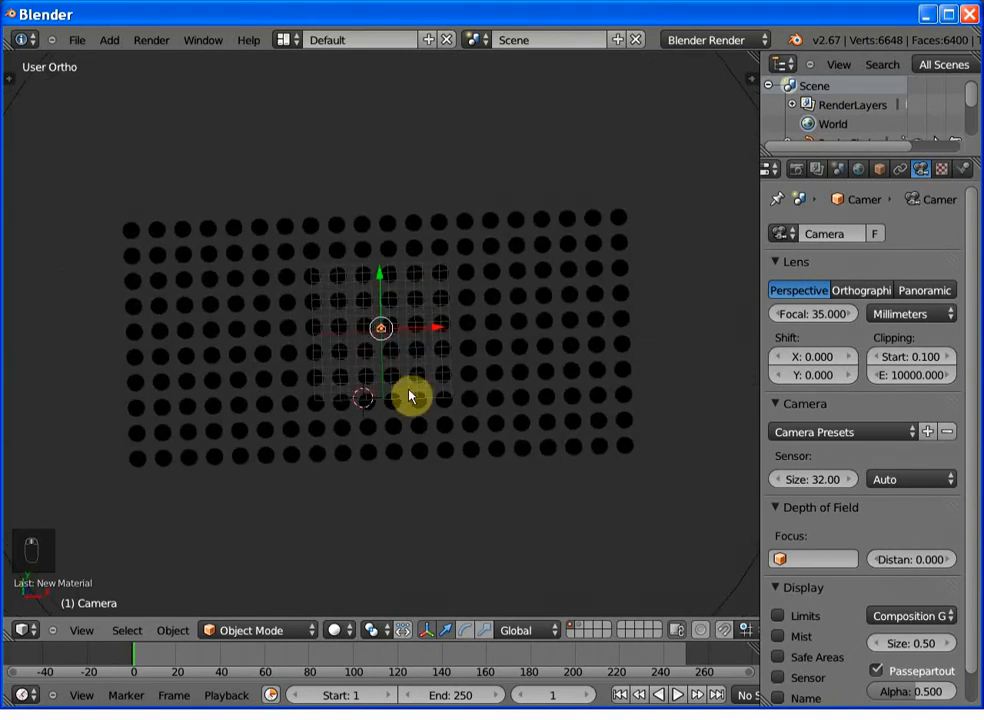